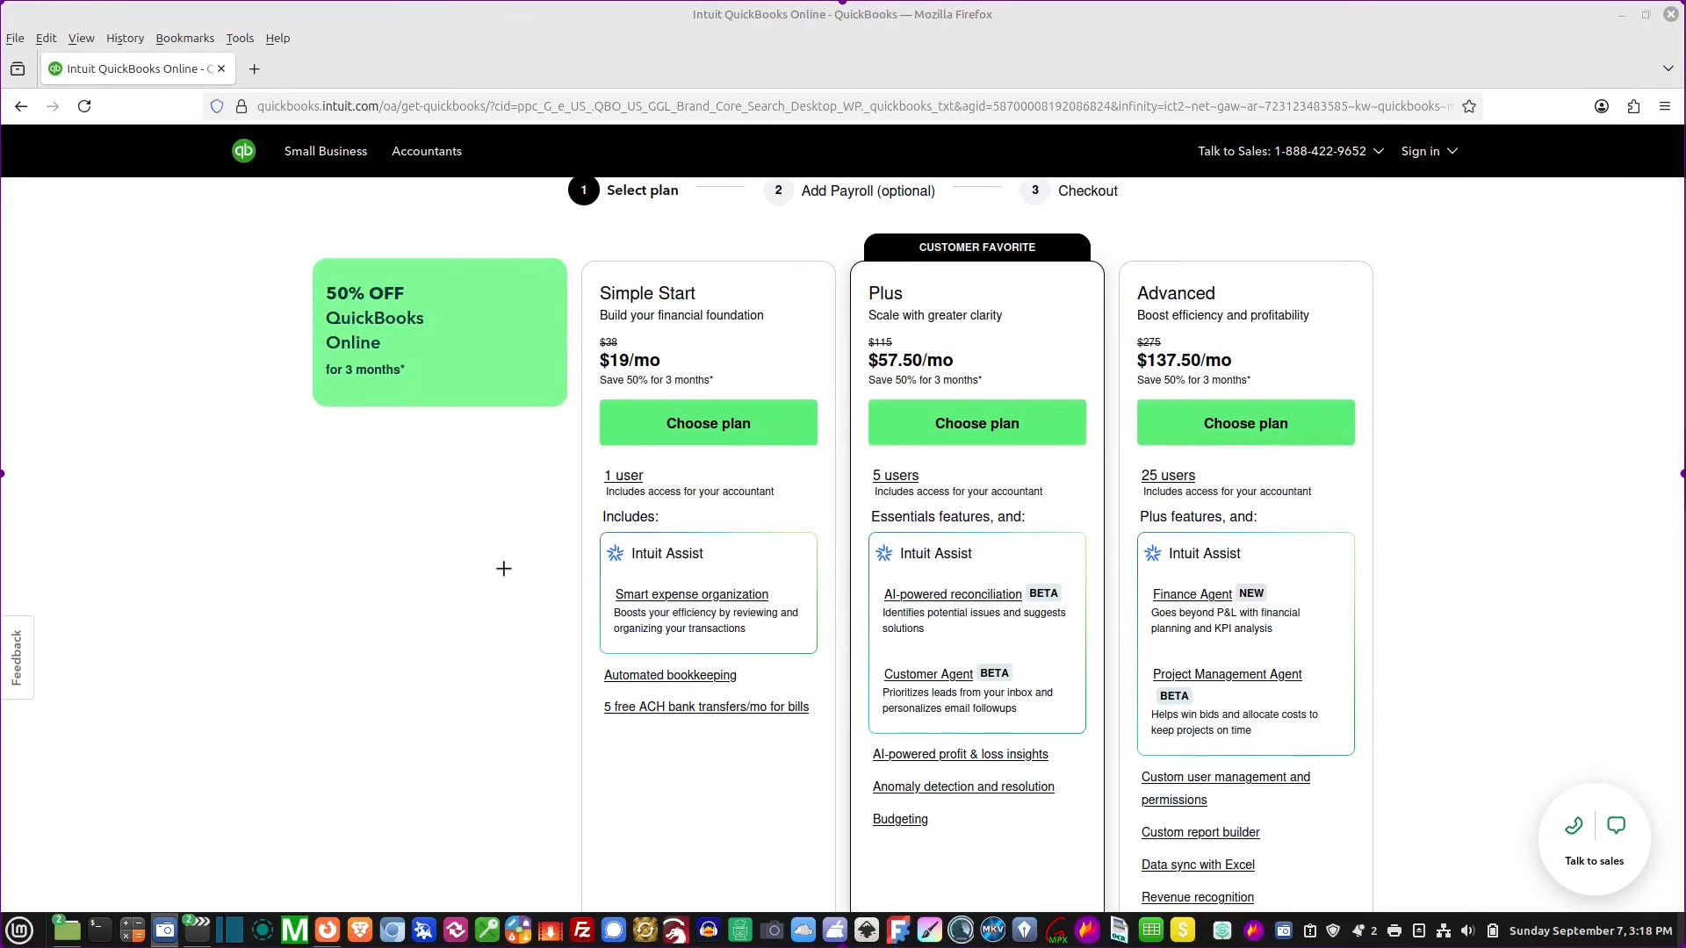
left_click_drag(504, 568, 400, 328)
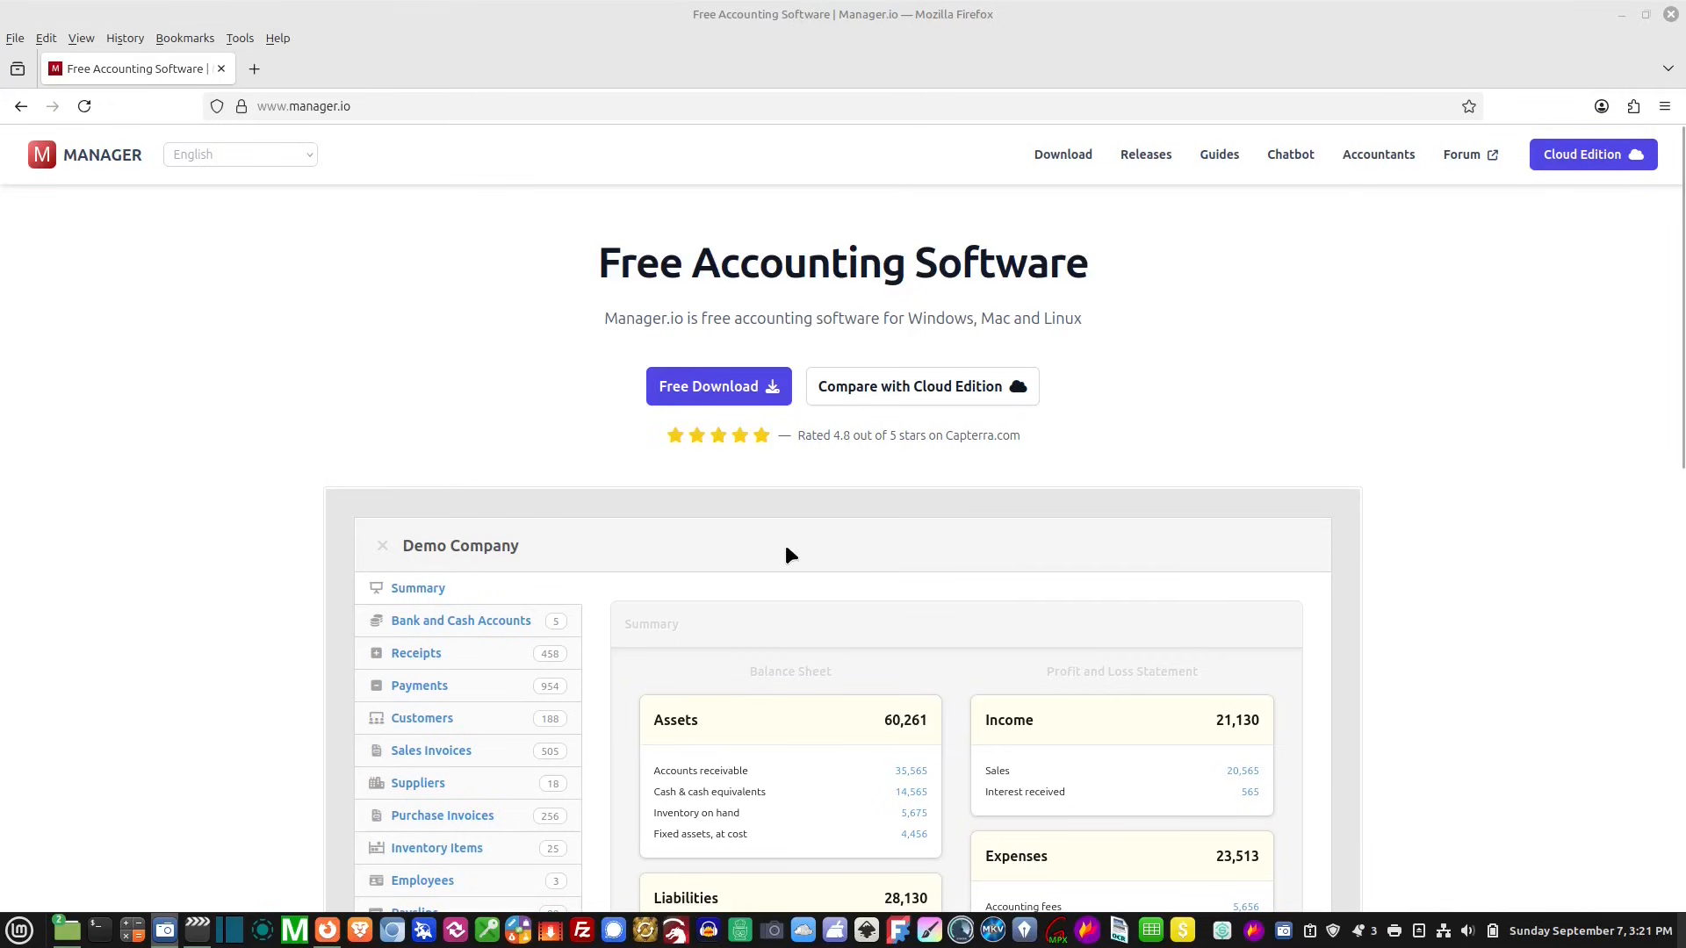
Review the Manager.io home page, covering the demo company preview and the feature descriptions such as offline work and cross-platform support
scroll(661, 566, "down", 5)
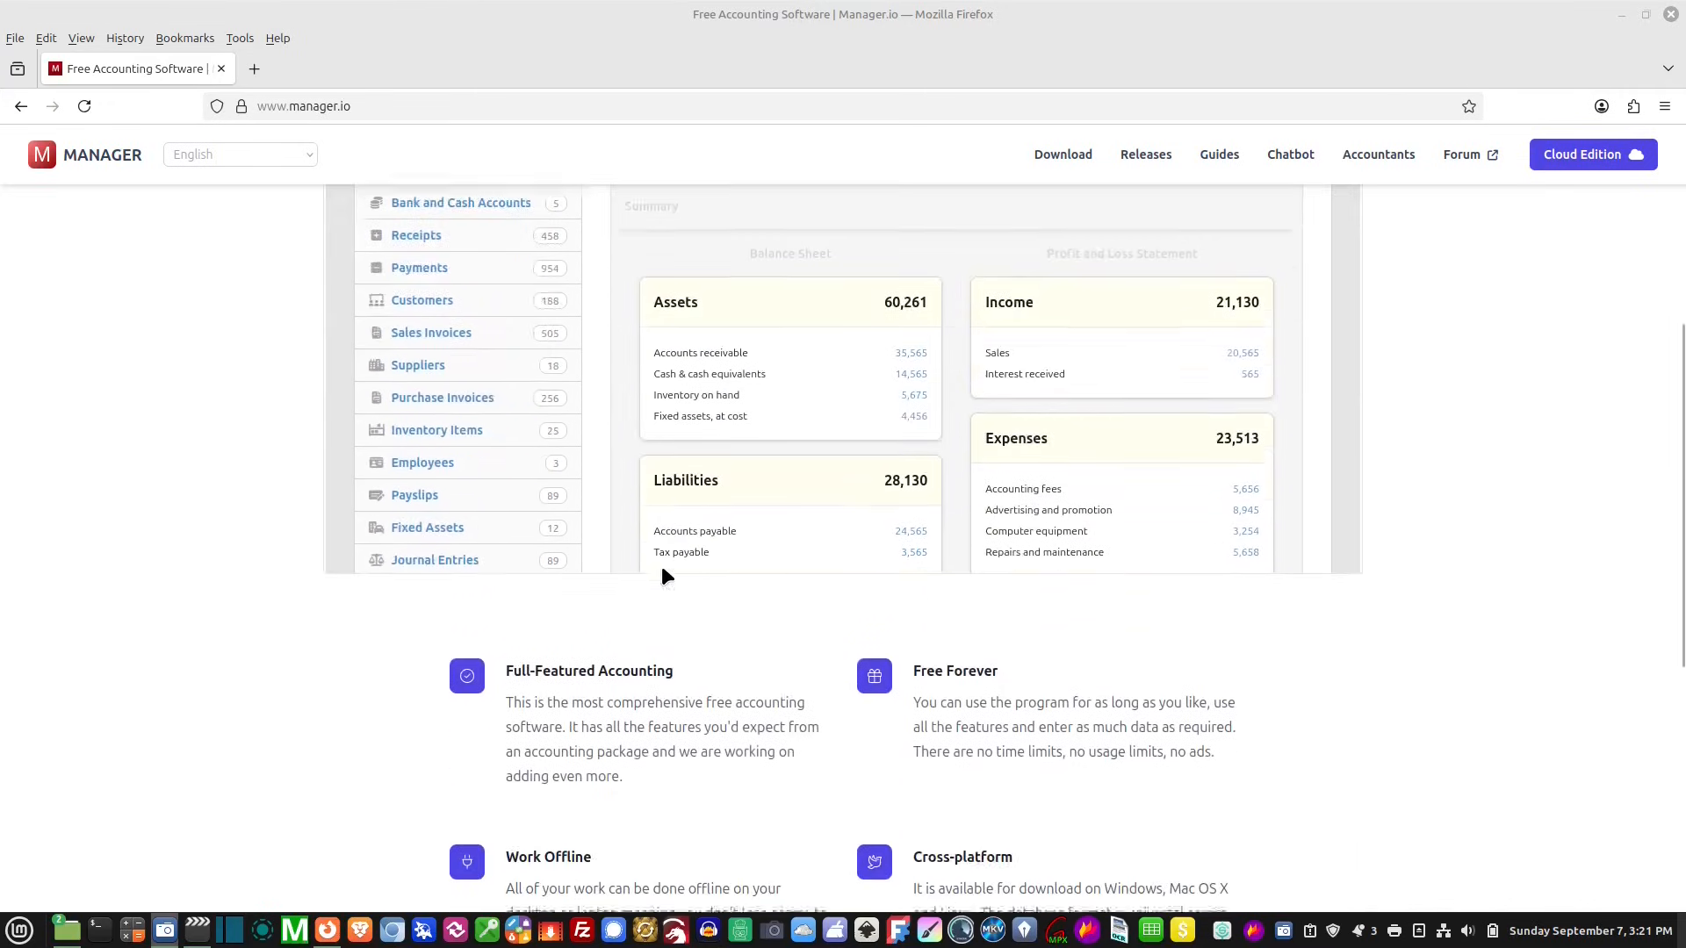
scroll(660, 572, "down", 4)
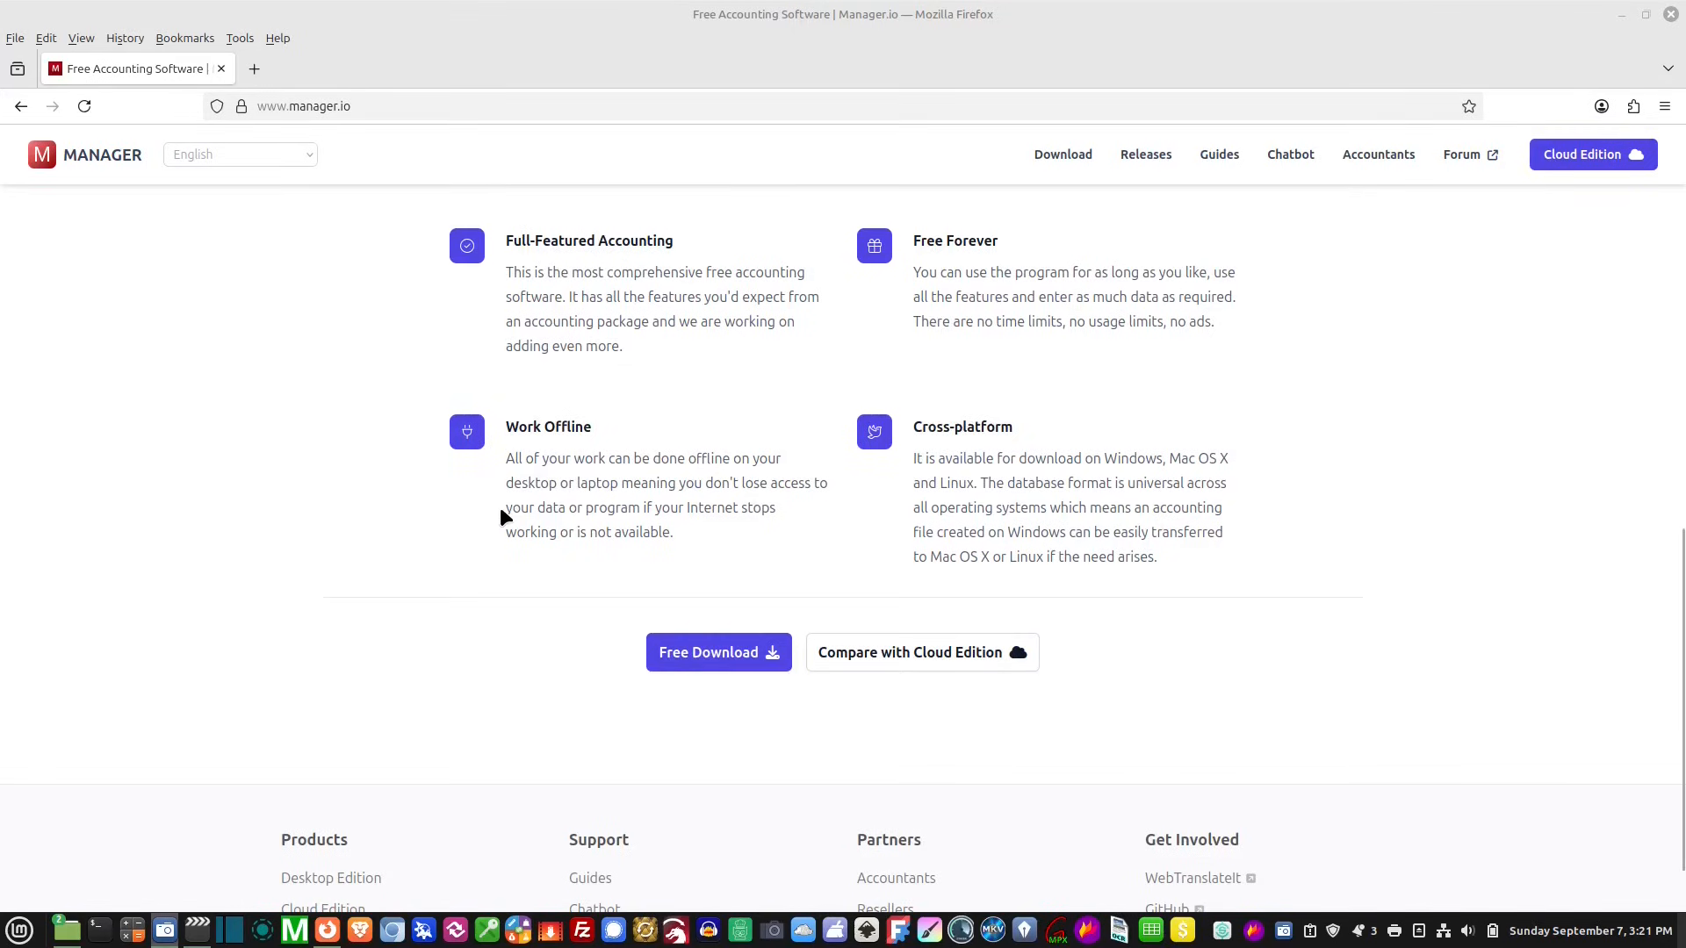
scroll(505, 510, "up", 3)
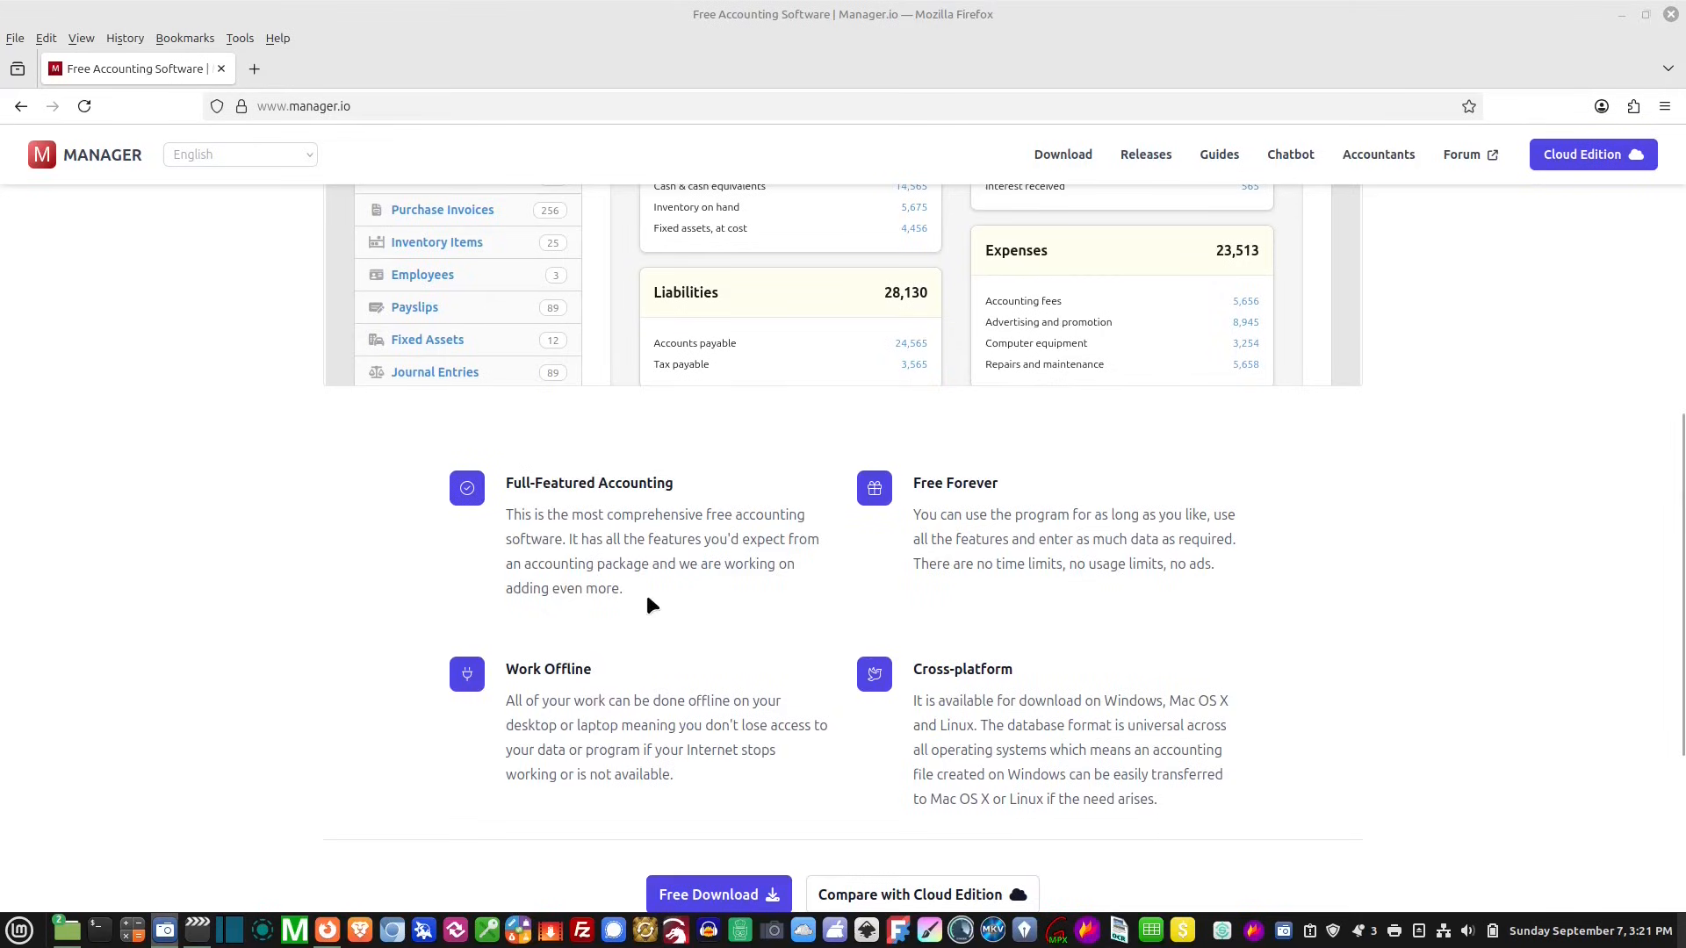
scroll(650, 597, "up", 4)
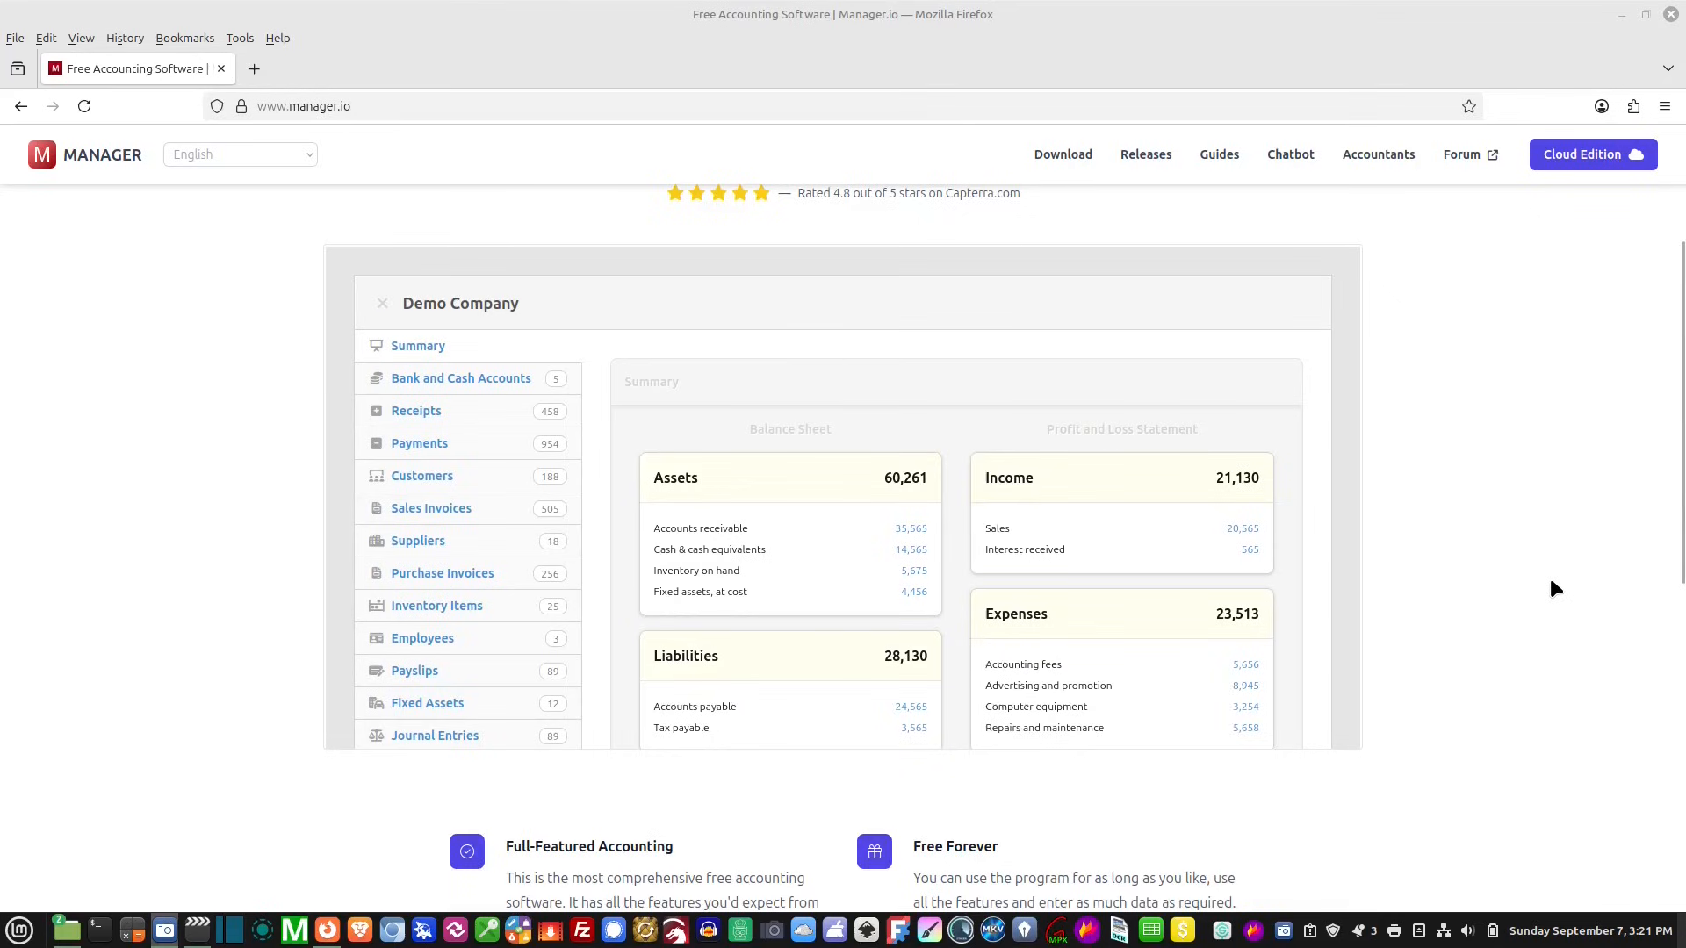
scroll(1550, 583, "up", 3)
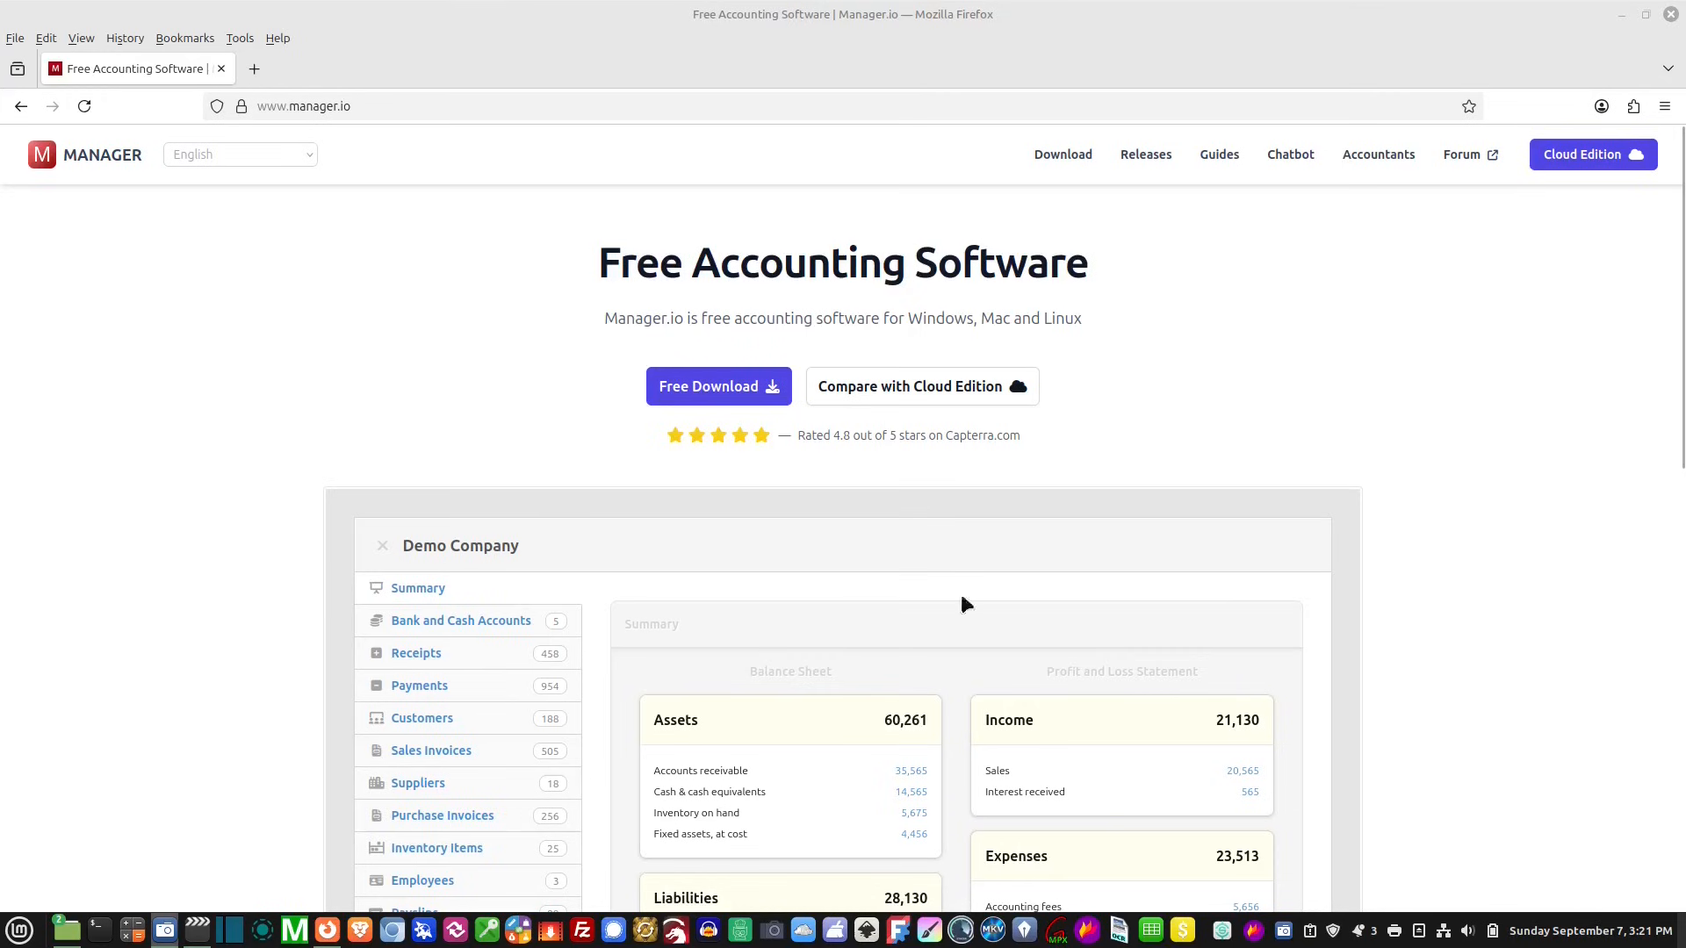
scroll(660, 562, "down", 7)
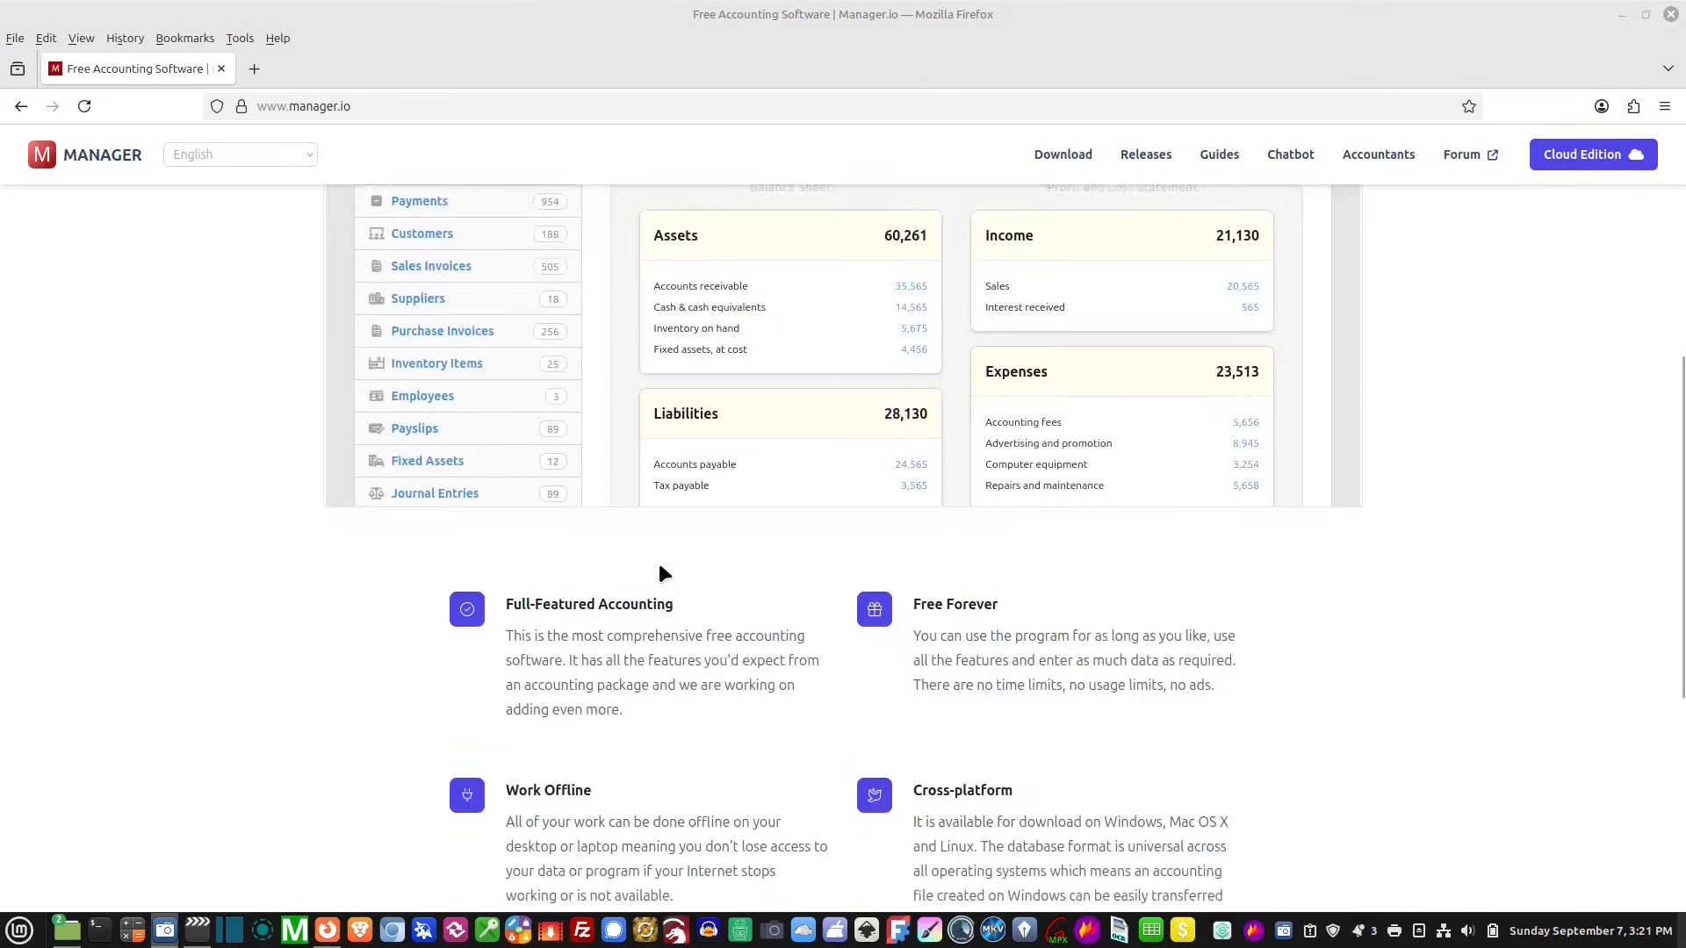
scroll(659, 562, "down", 3)
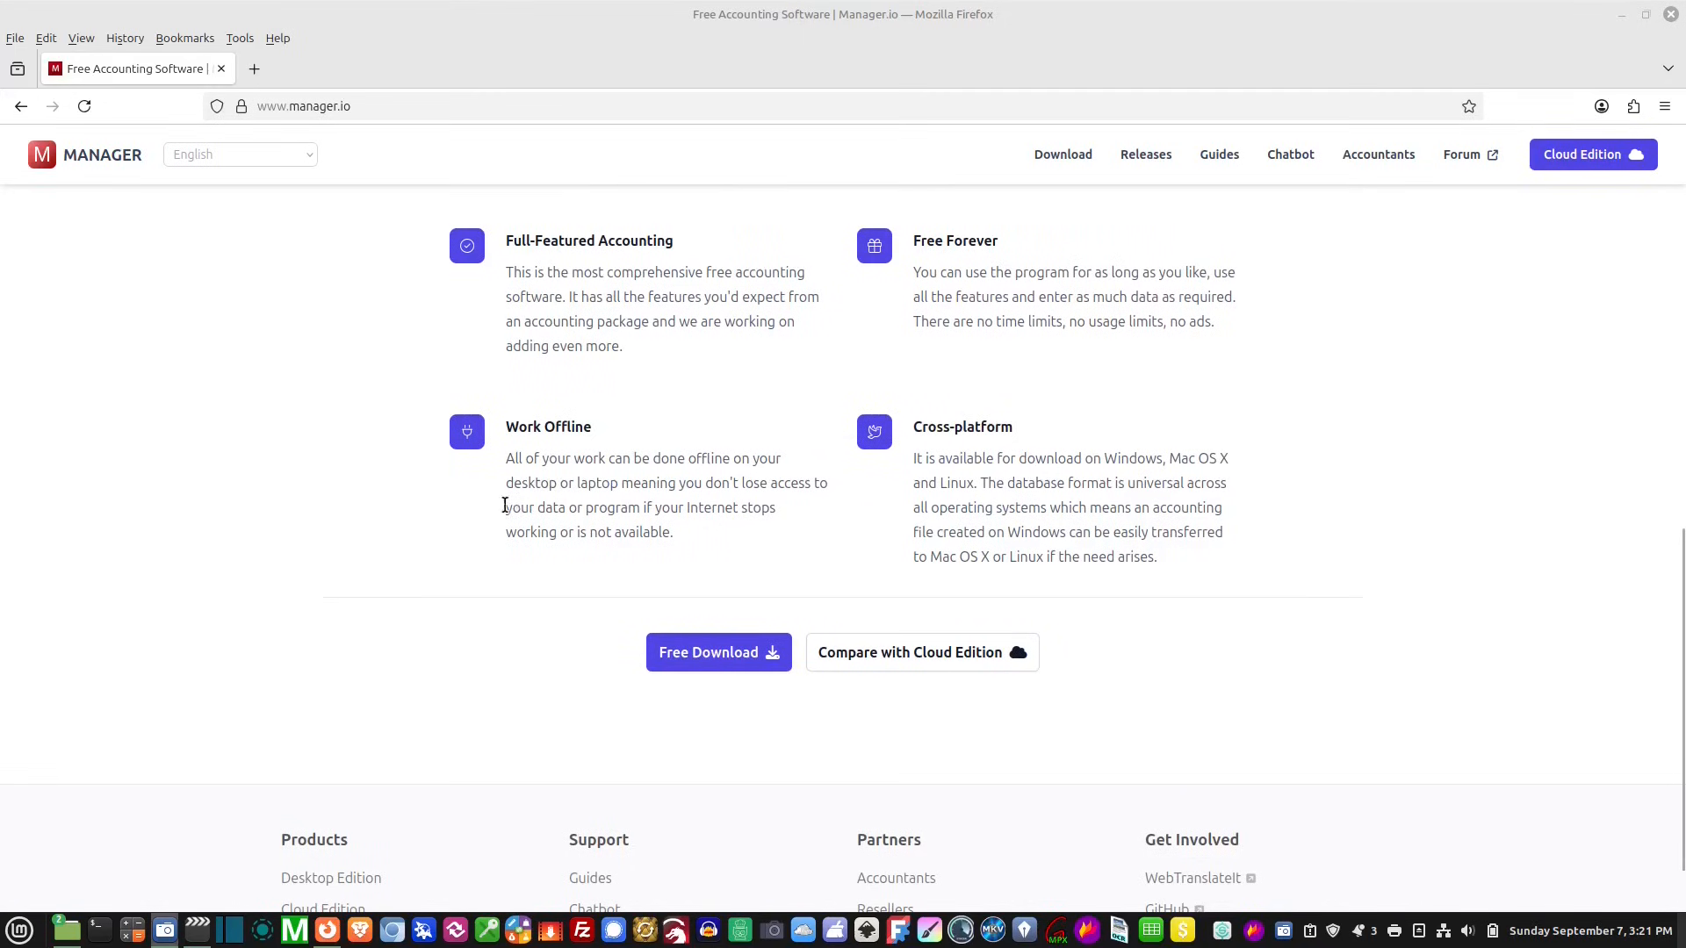
scroll(504, 506, "up", 3)
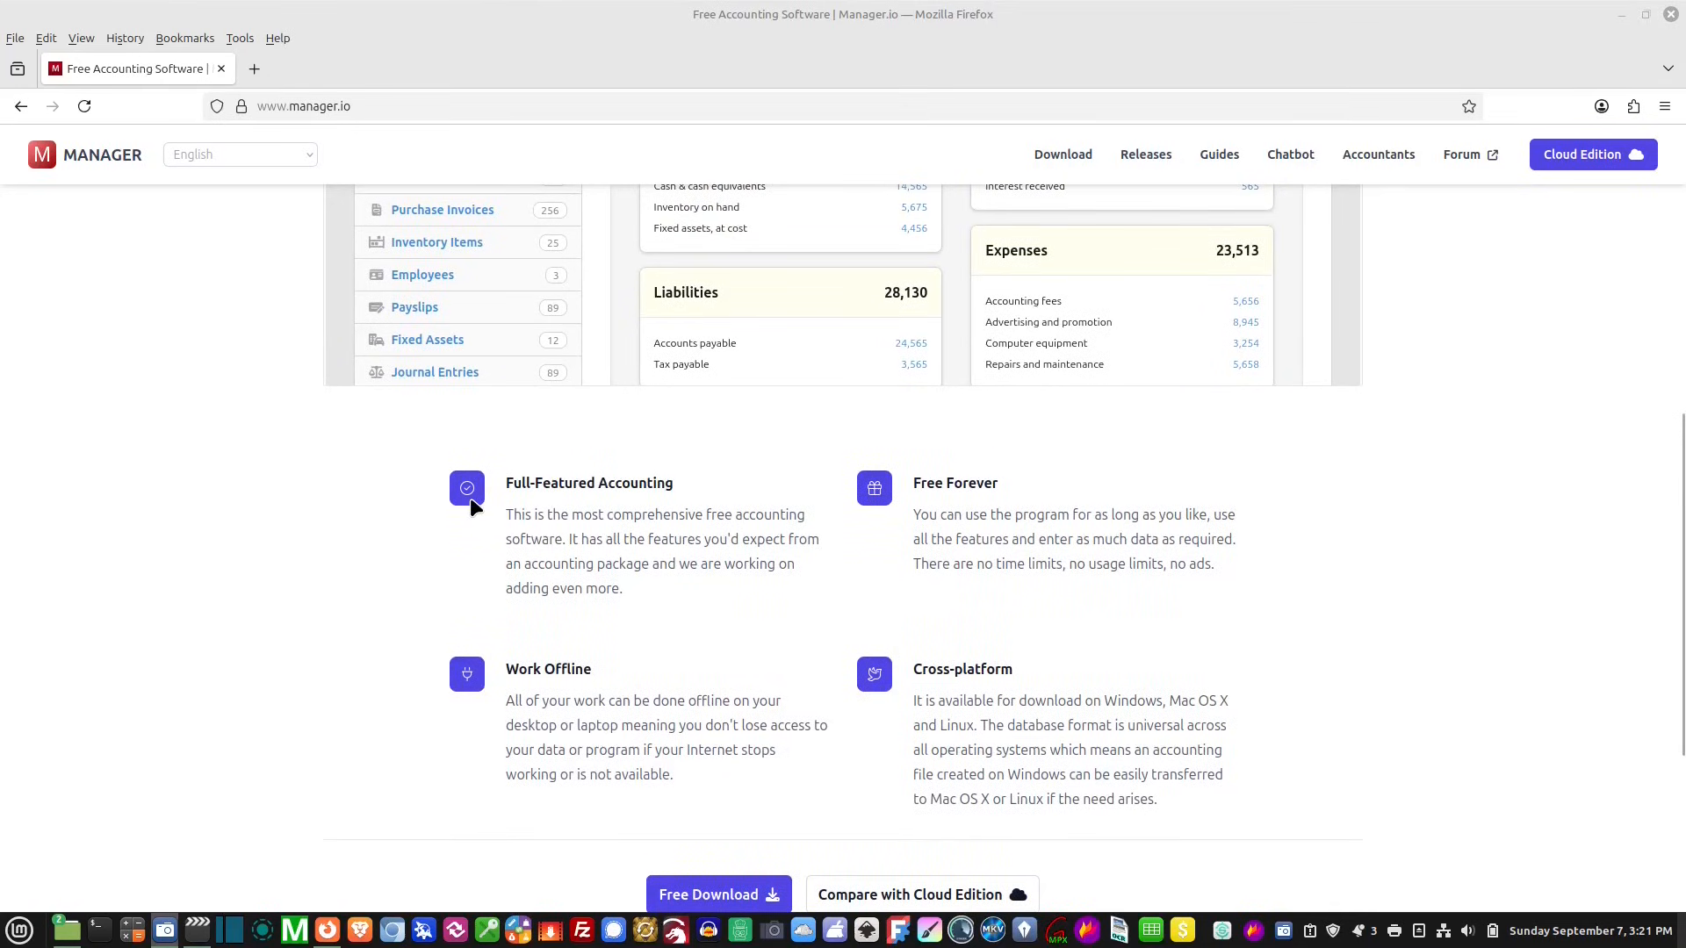
scroll(649, 601, "up", 5)
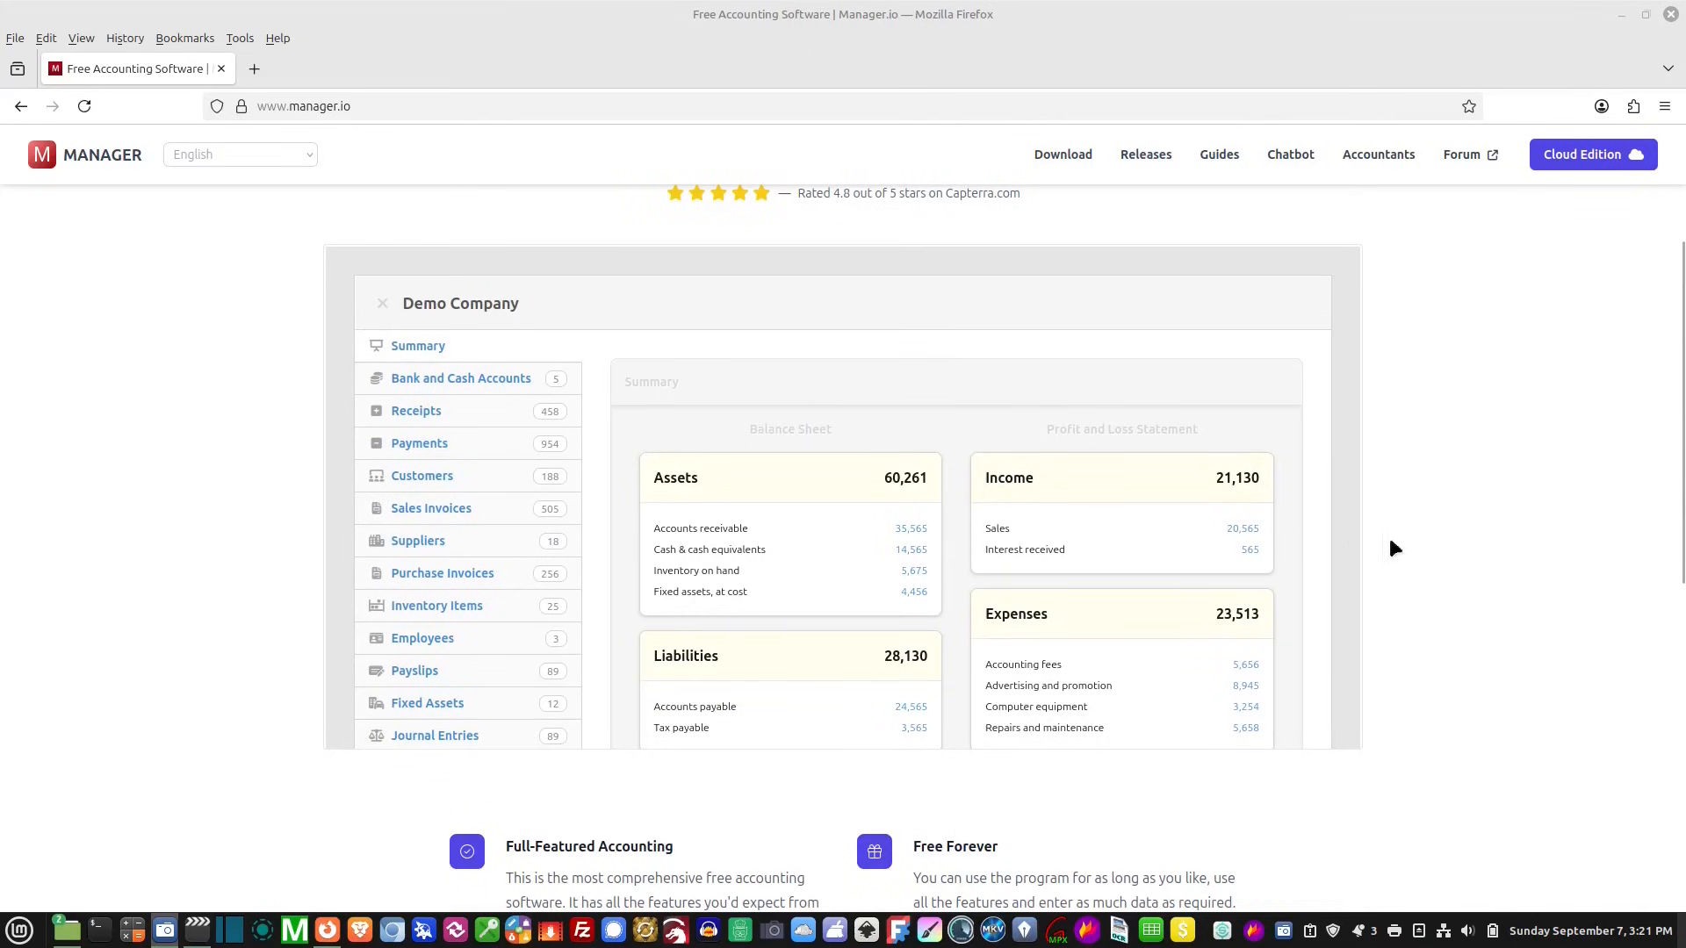
scroll(1554, 589, "up", 3)
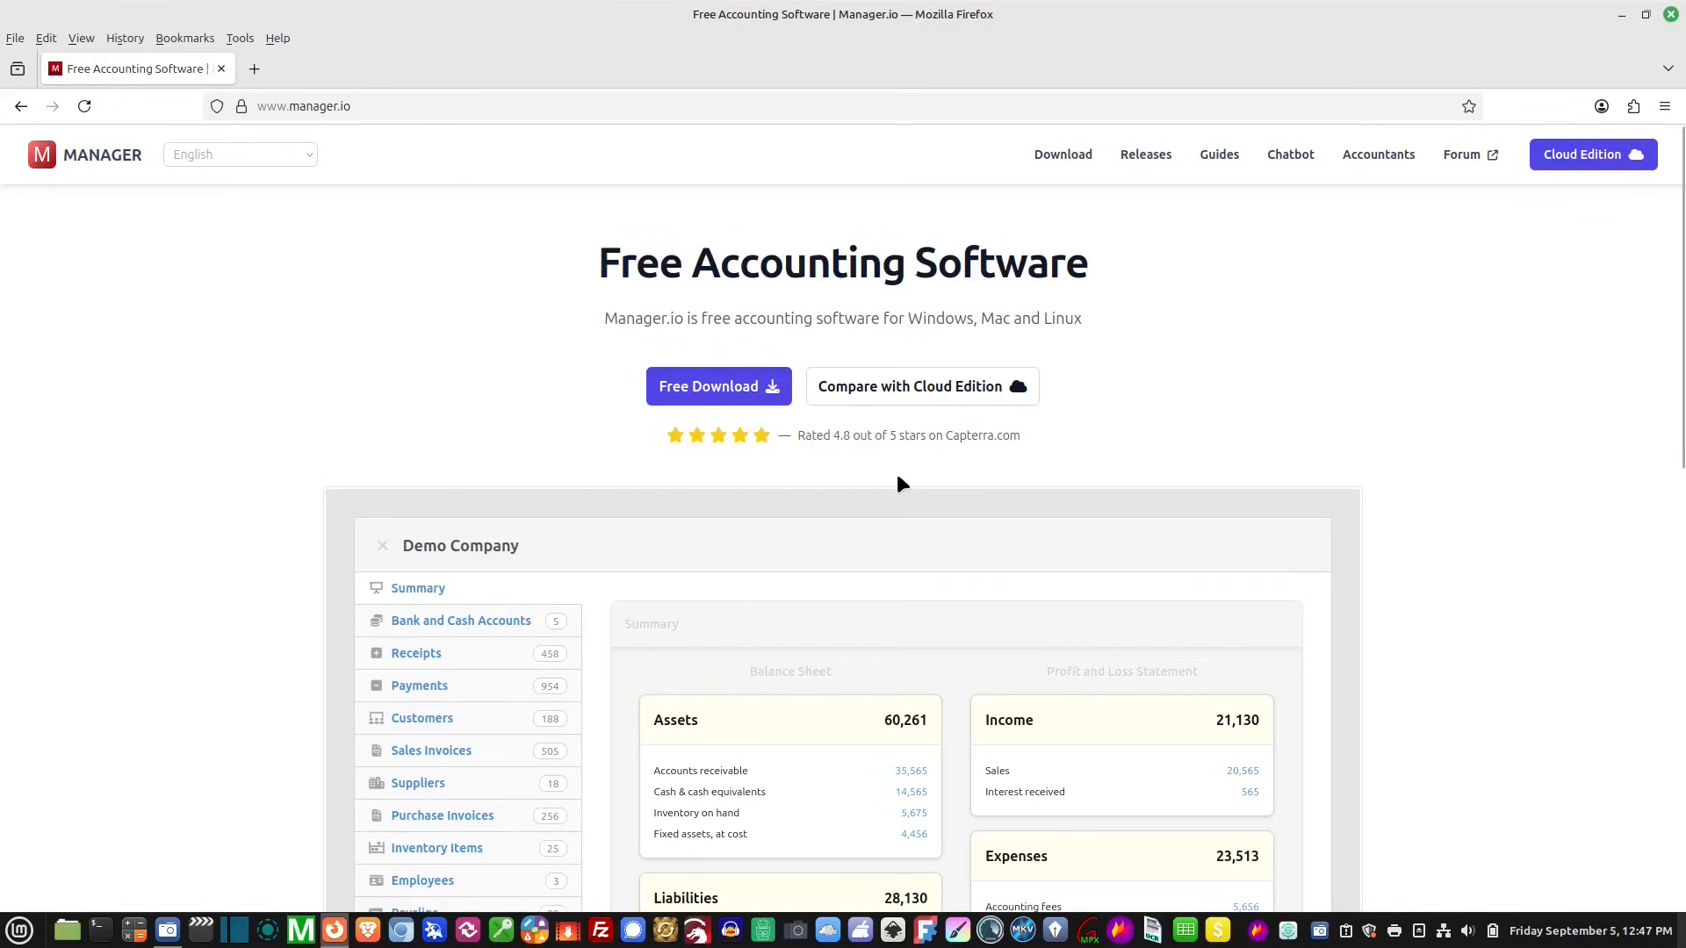
Download the free Linux AppImage of Manager from manager.io and close the browser
left_click(760, 397)
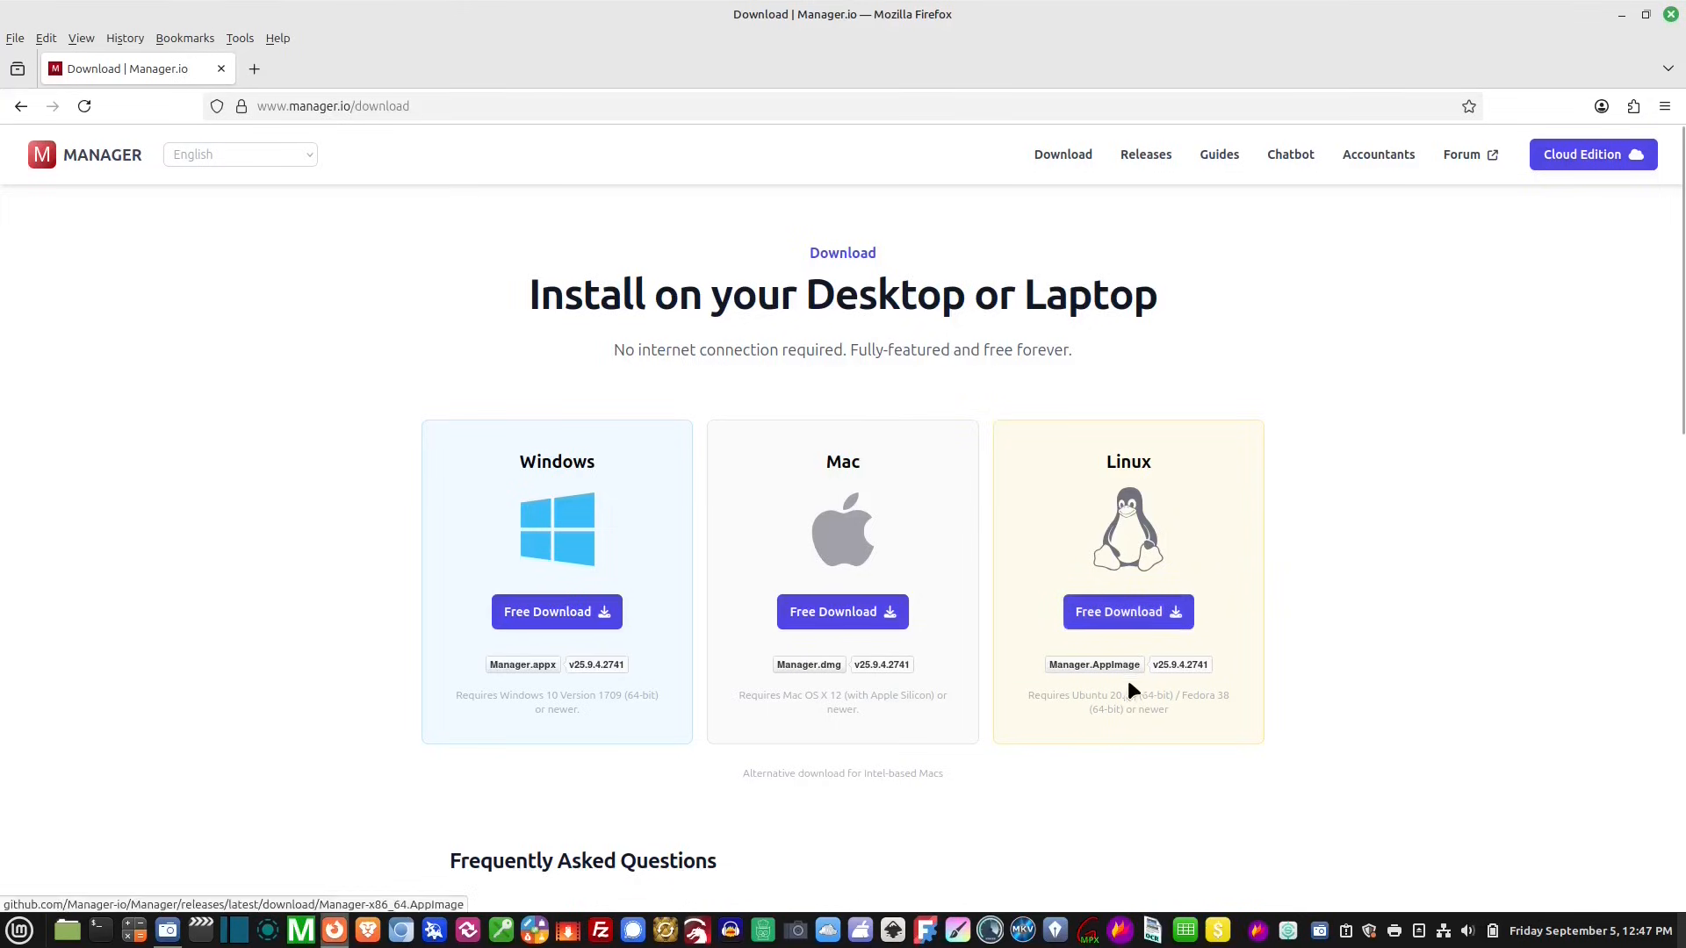
left_click(1169, 612)
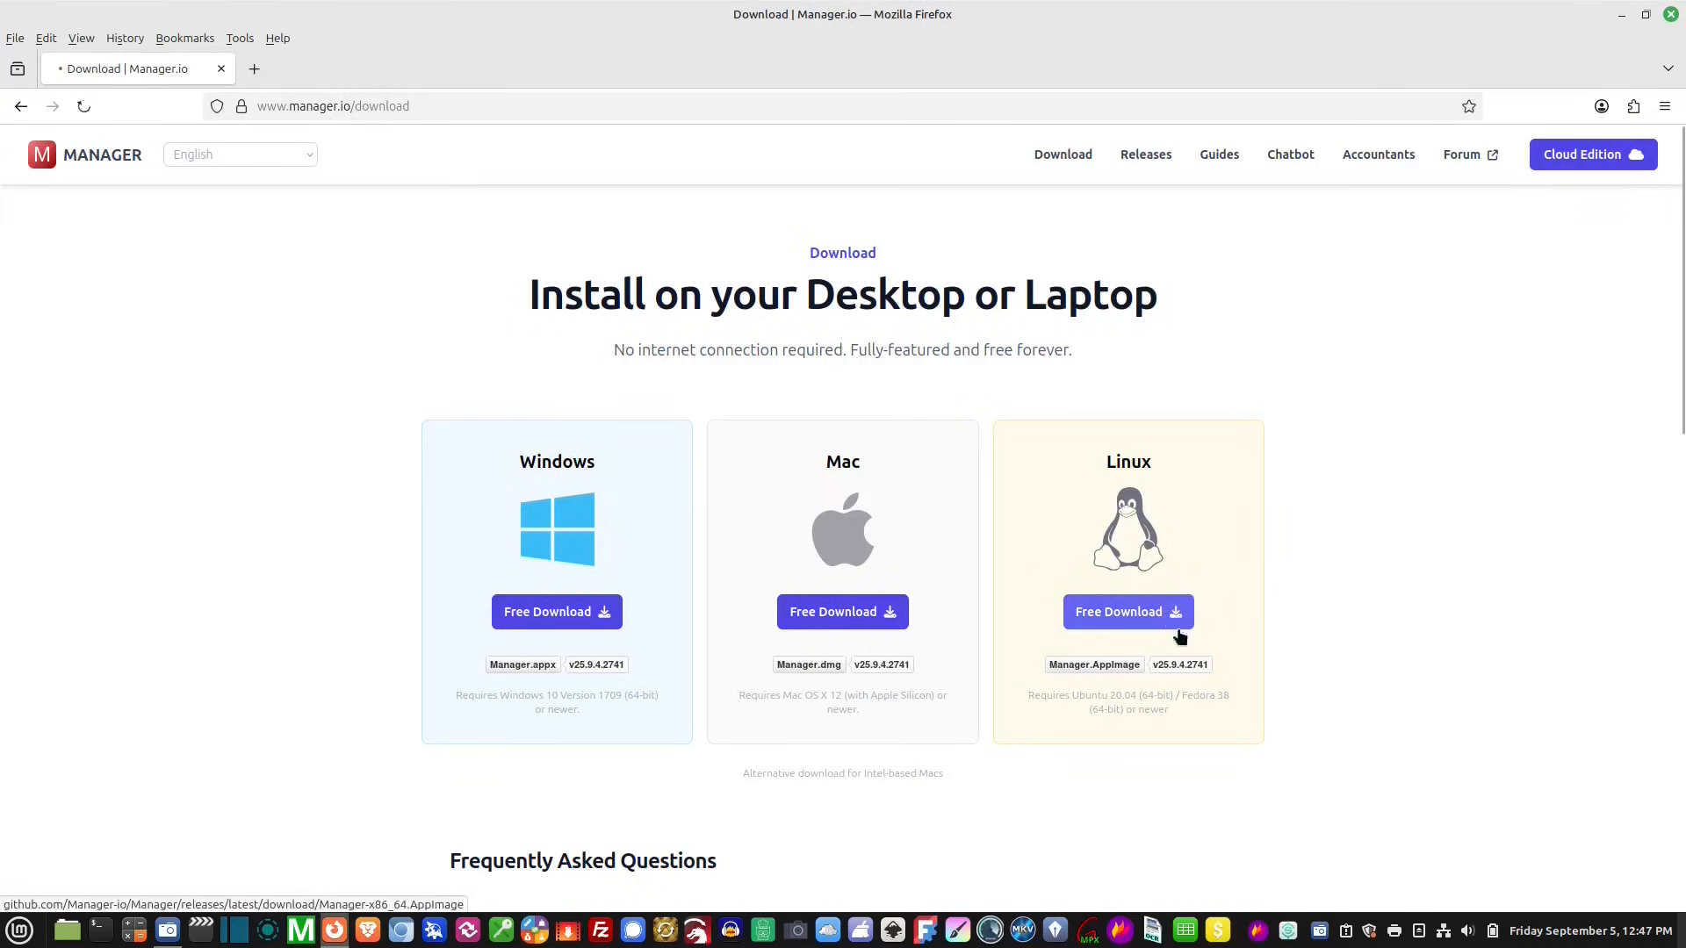
left_click(1670, 14)
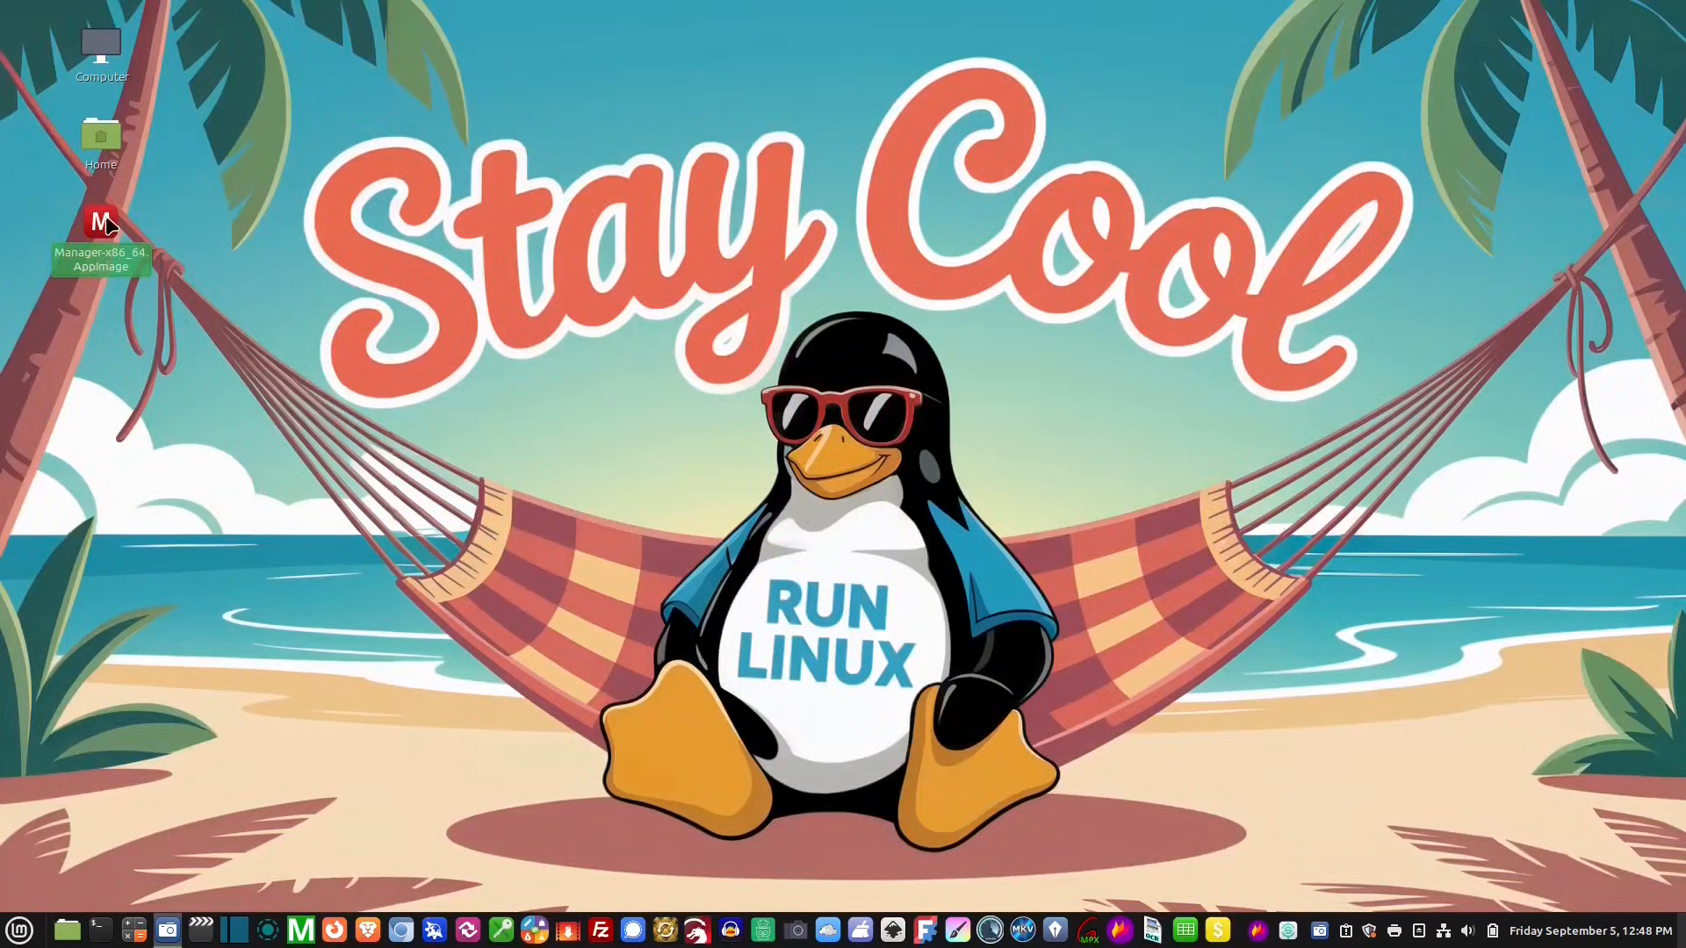
Allow the Manager-x86_64.AppImage file on the desktop to be executed as a program
right_click(107, 225)
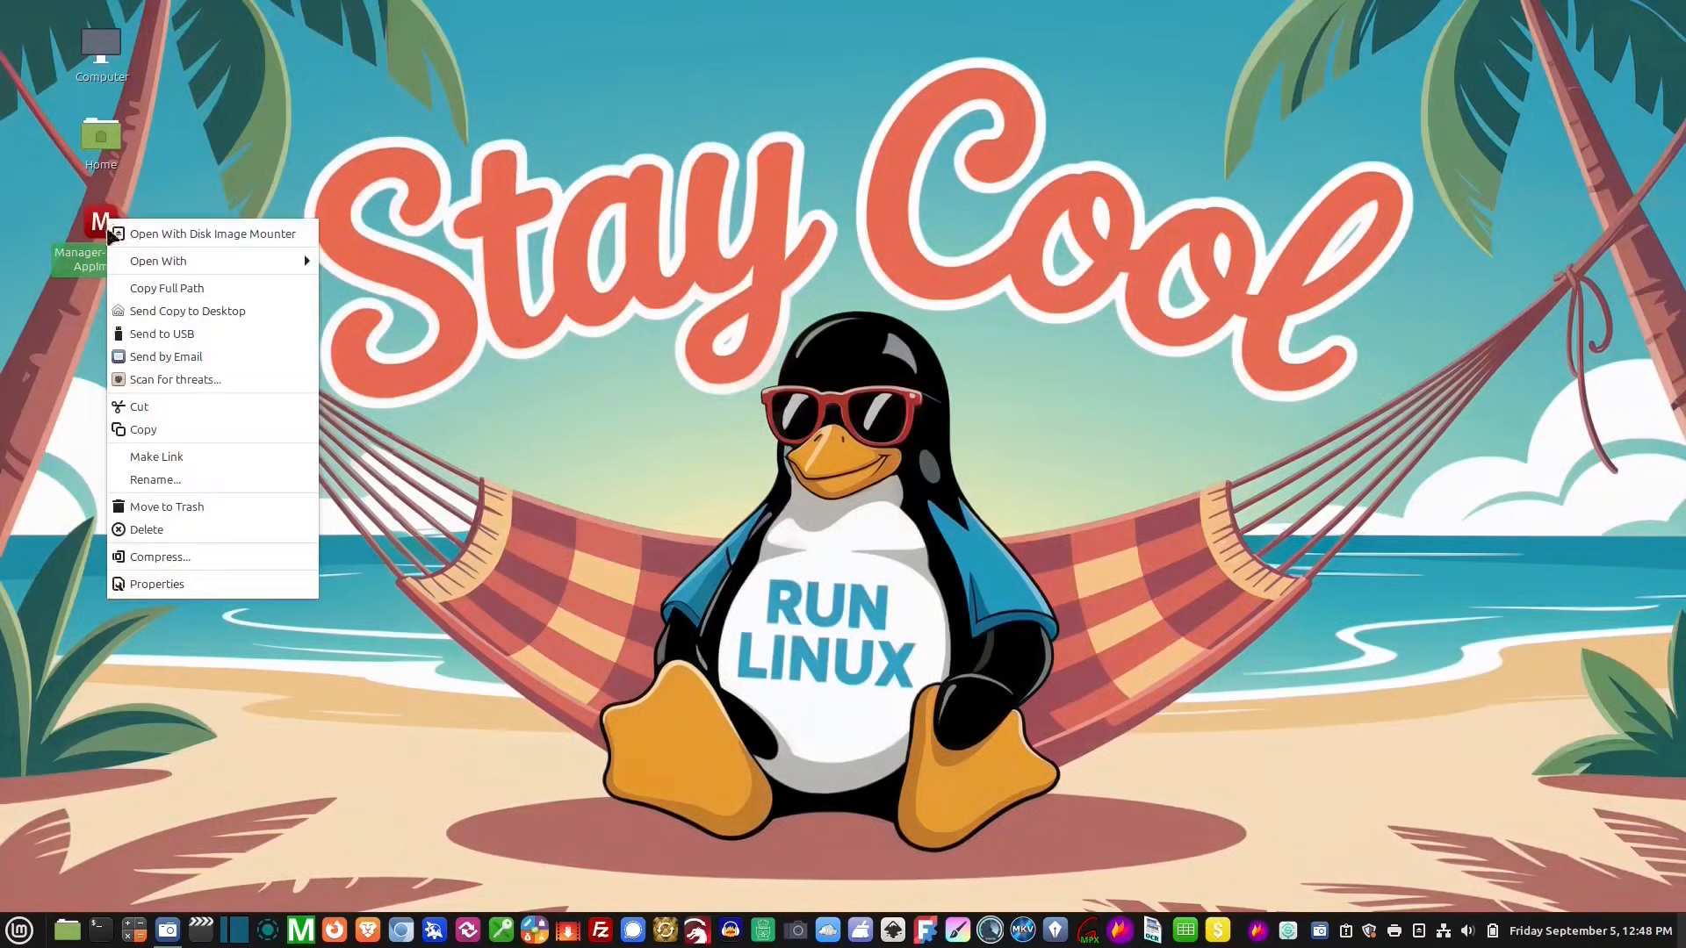
left_click(218, 584)
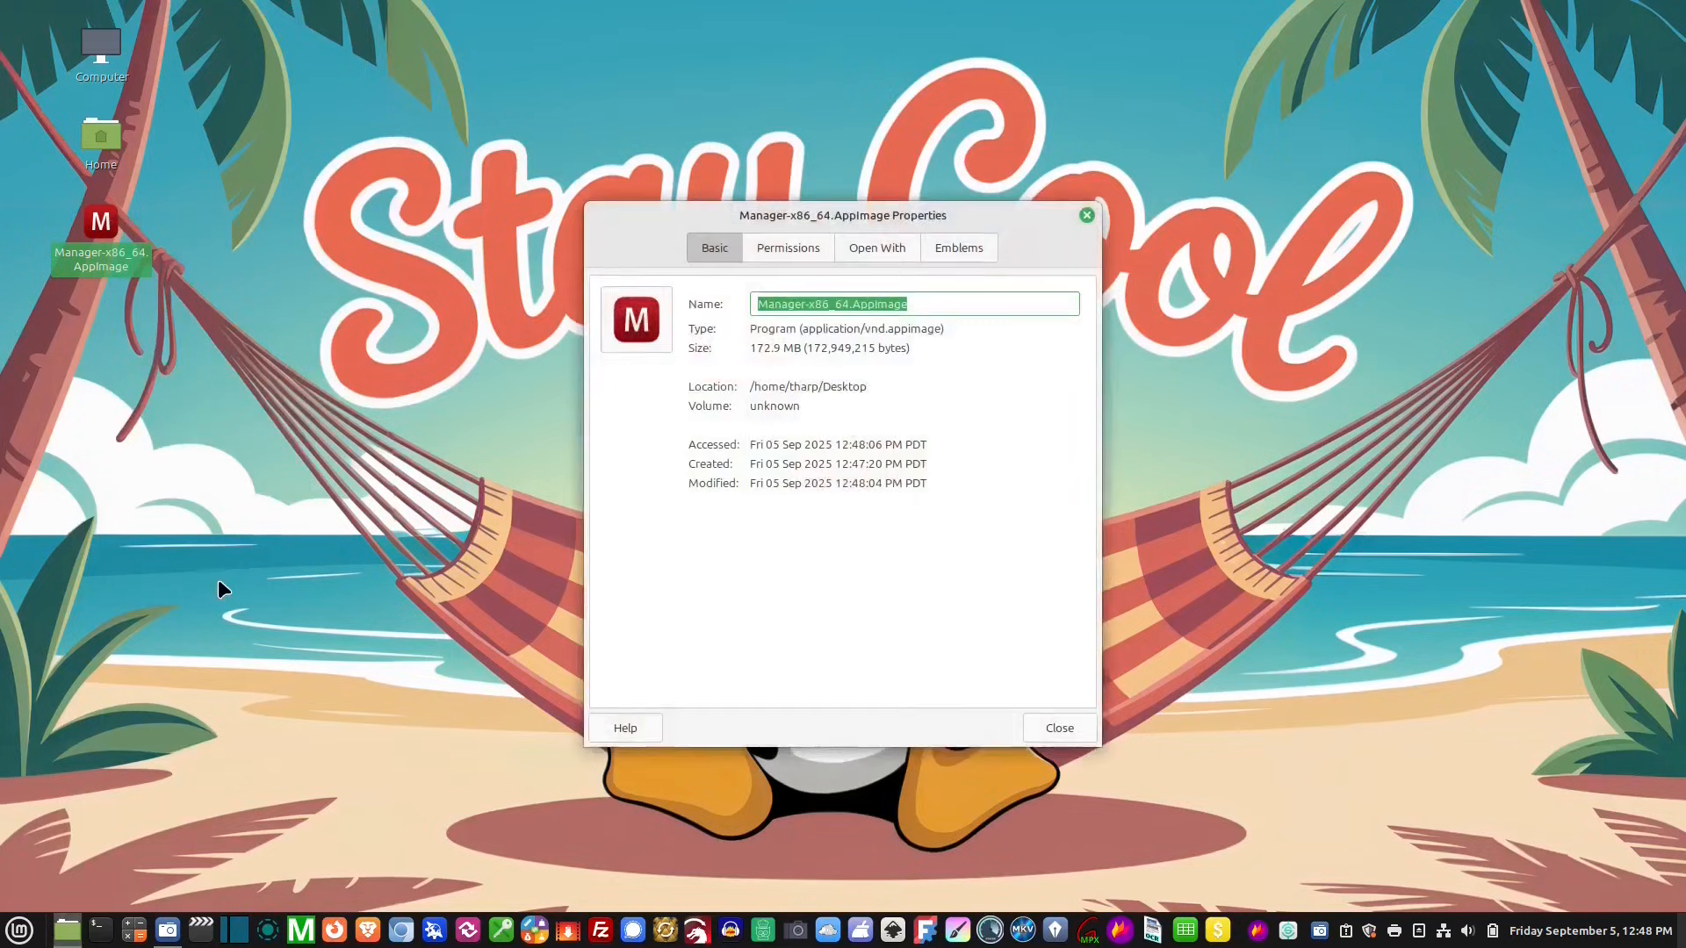
left_click(808, 248)
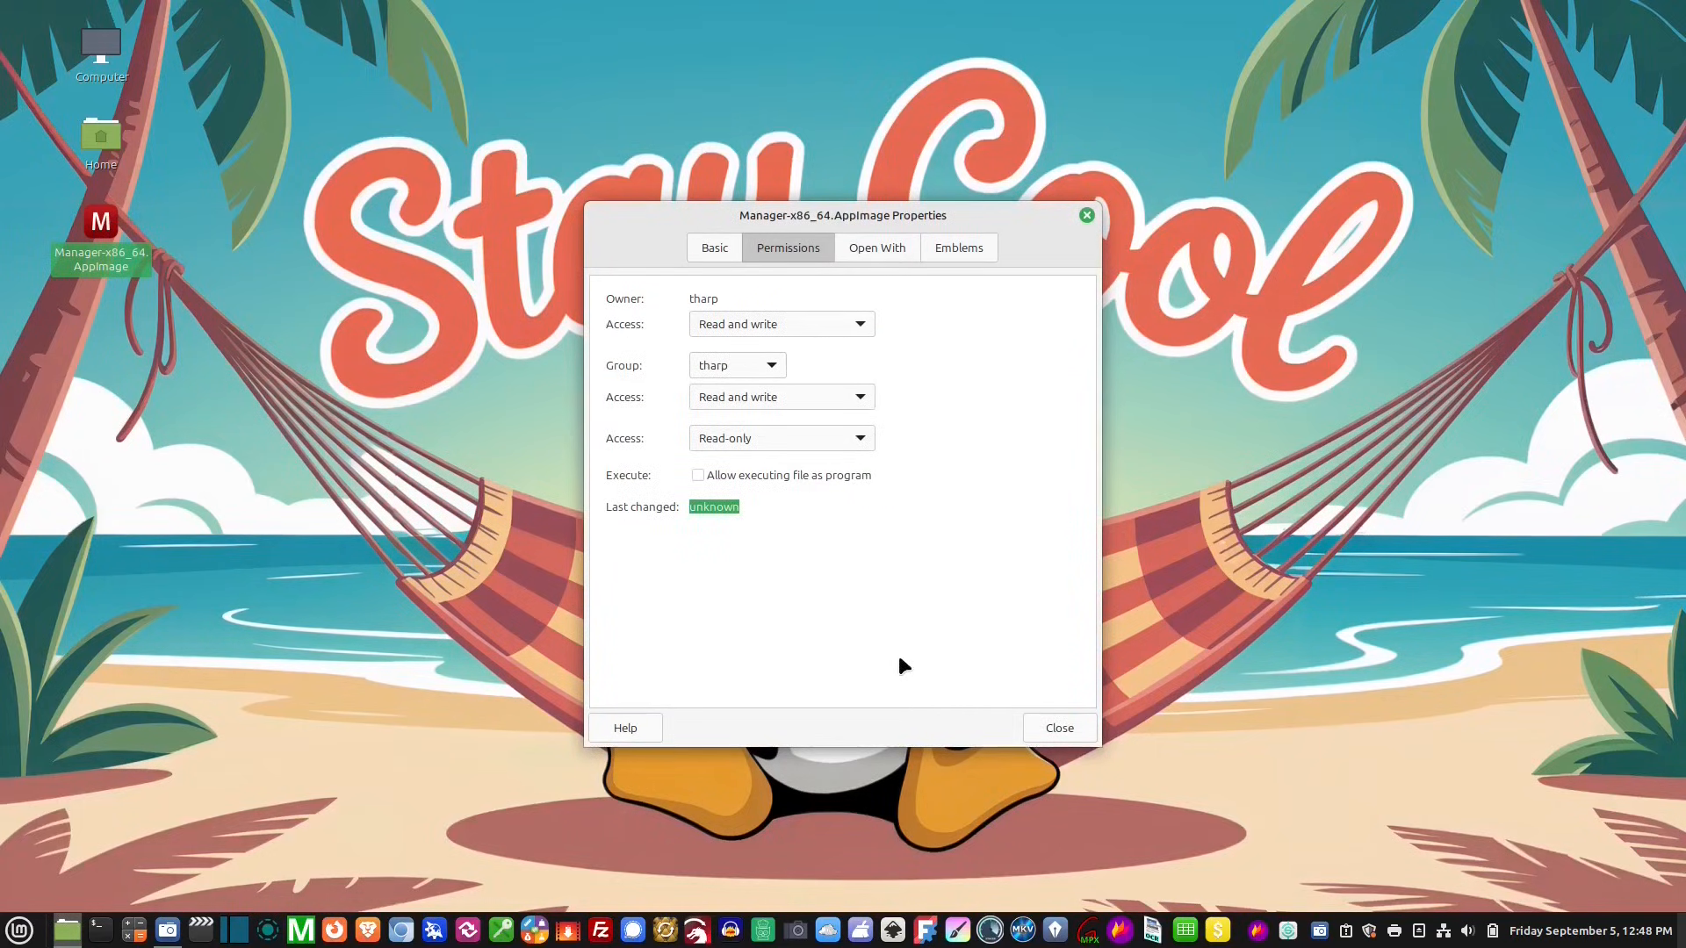
left_click(694, 474)
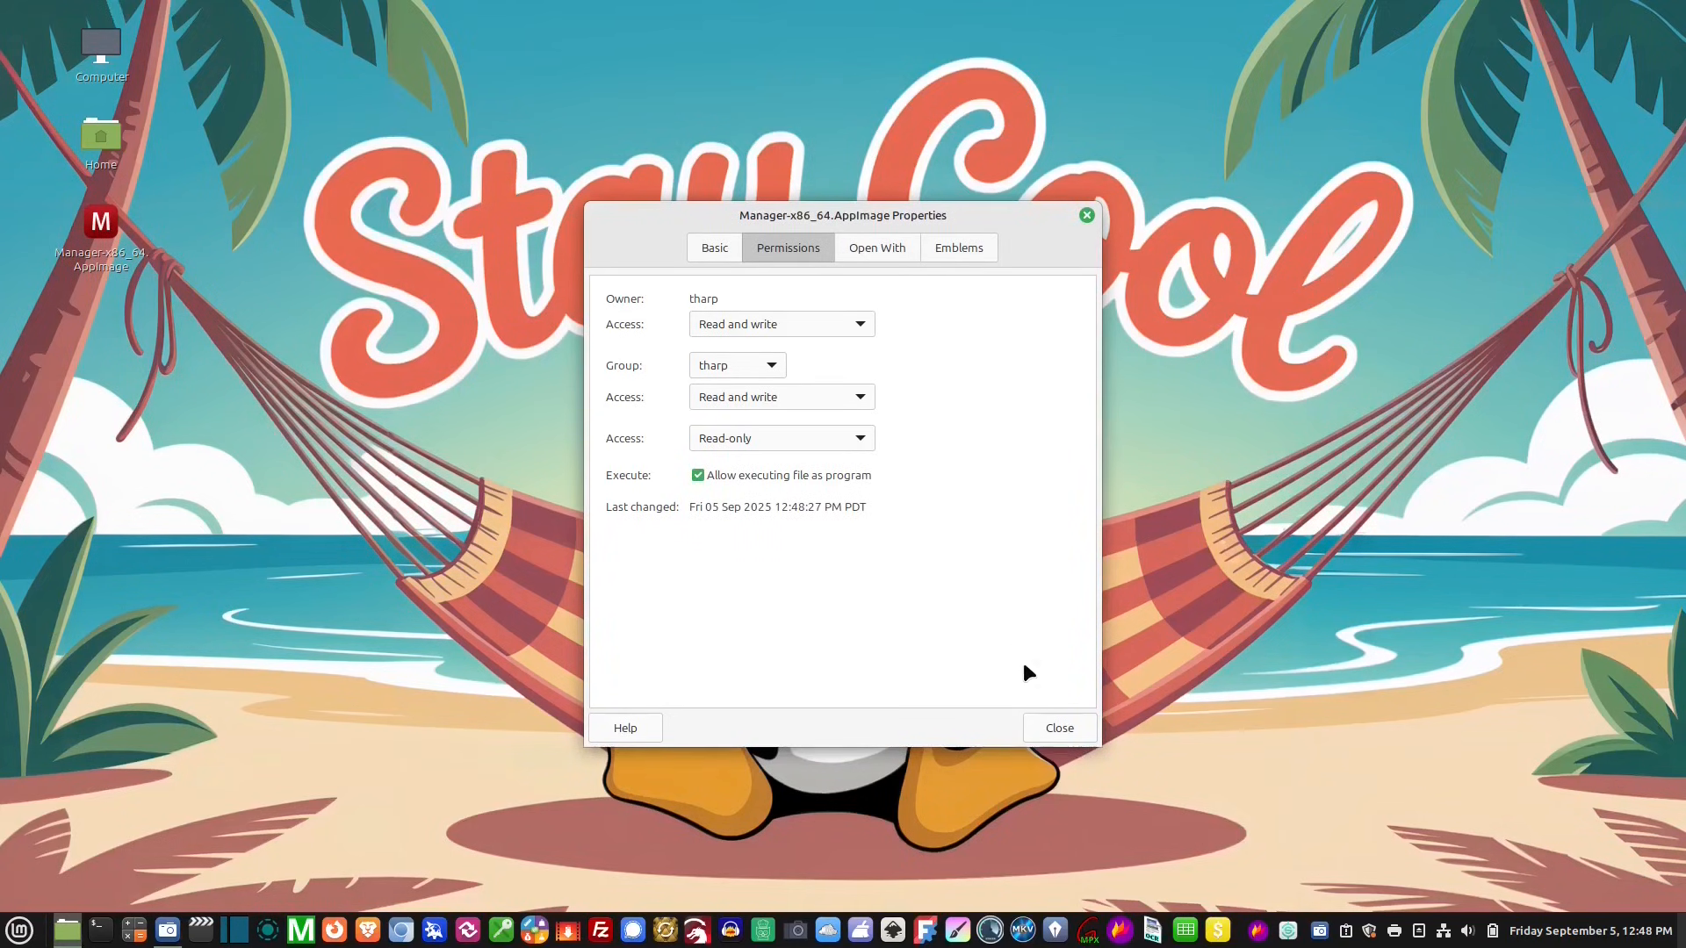
left_click(1060, 729)
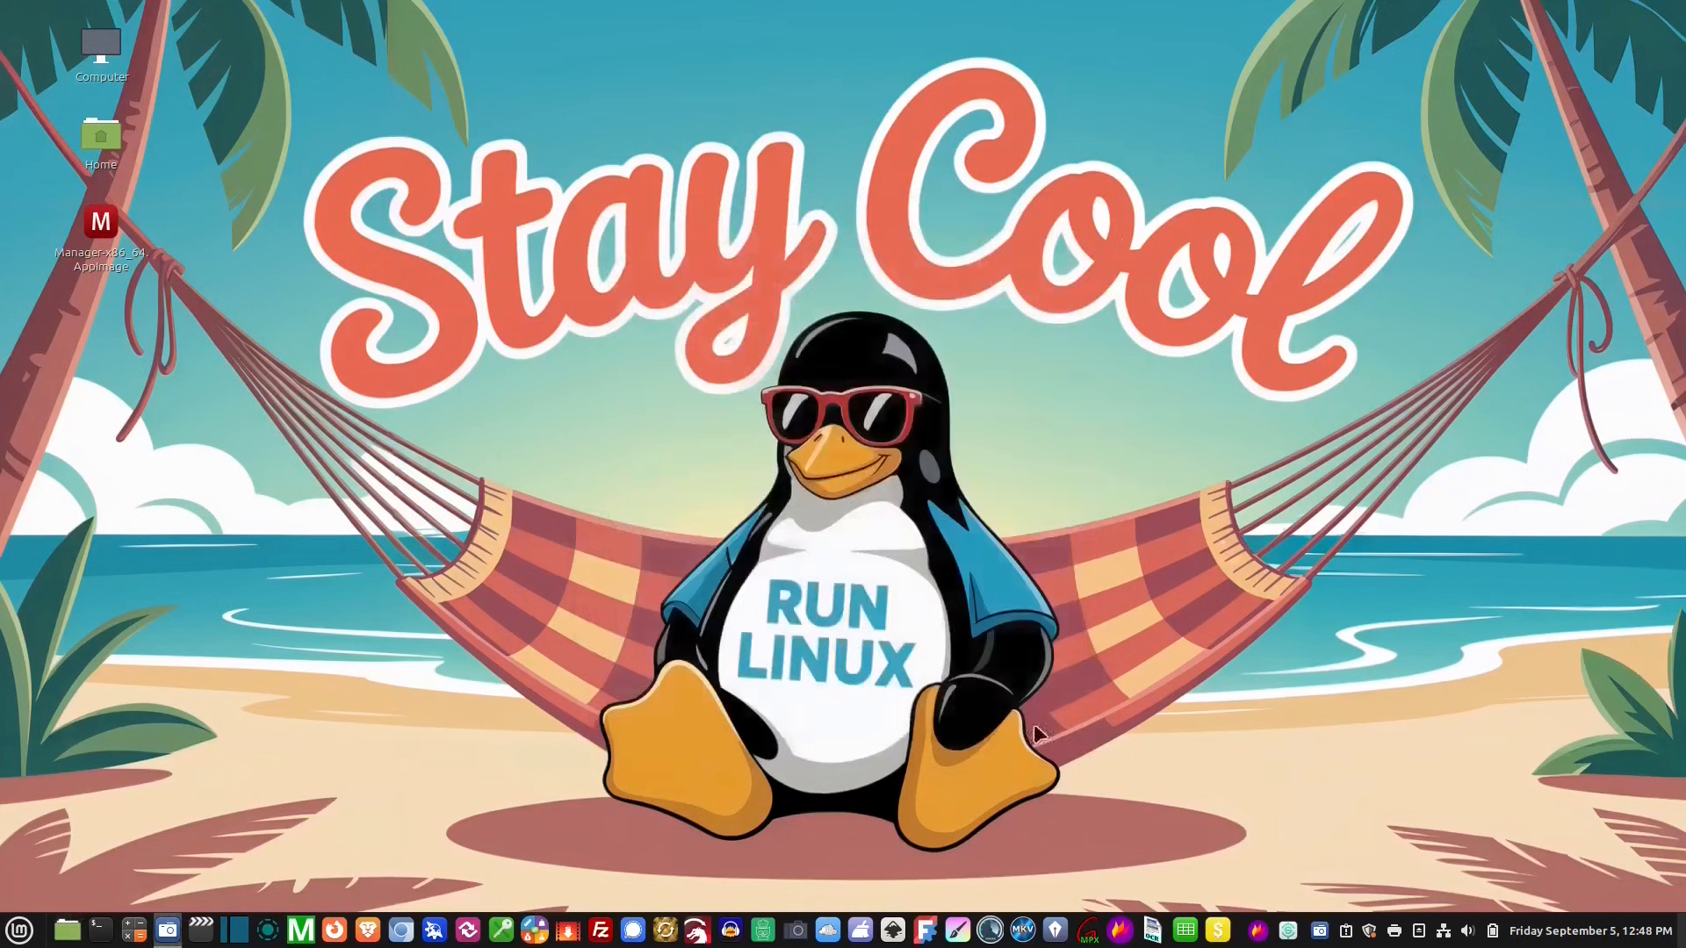
Launch the Manager AppImage and create a new business named My Company with United States as its country
double_click(103, 226)
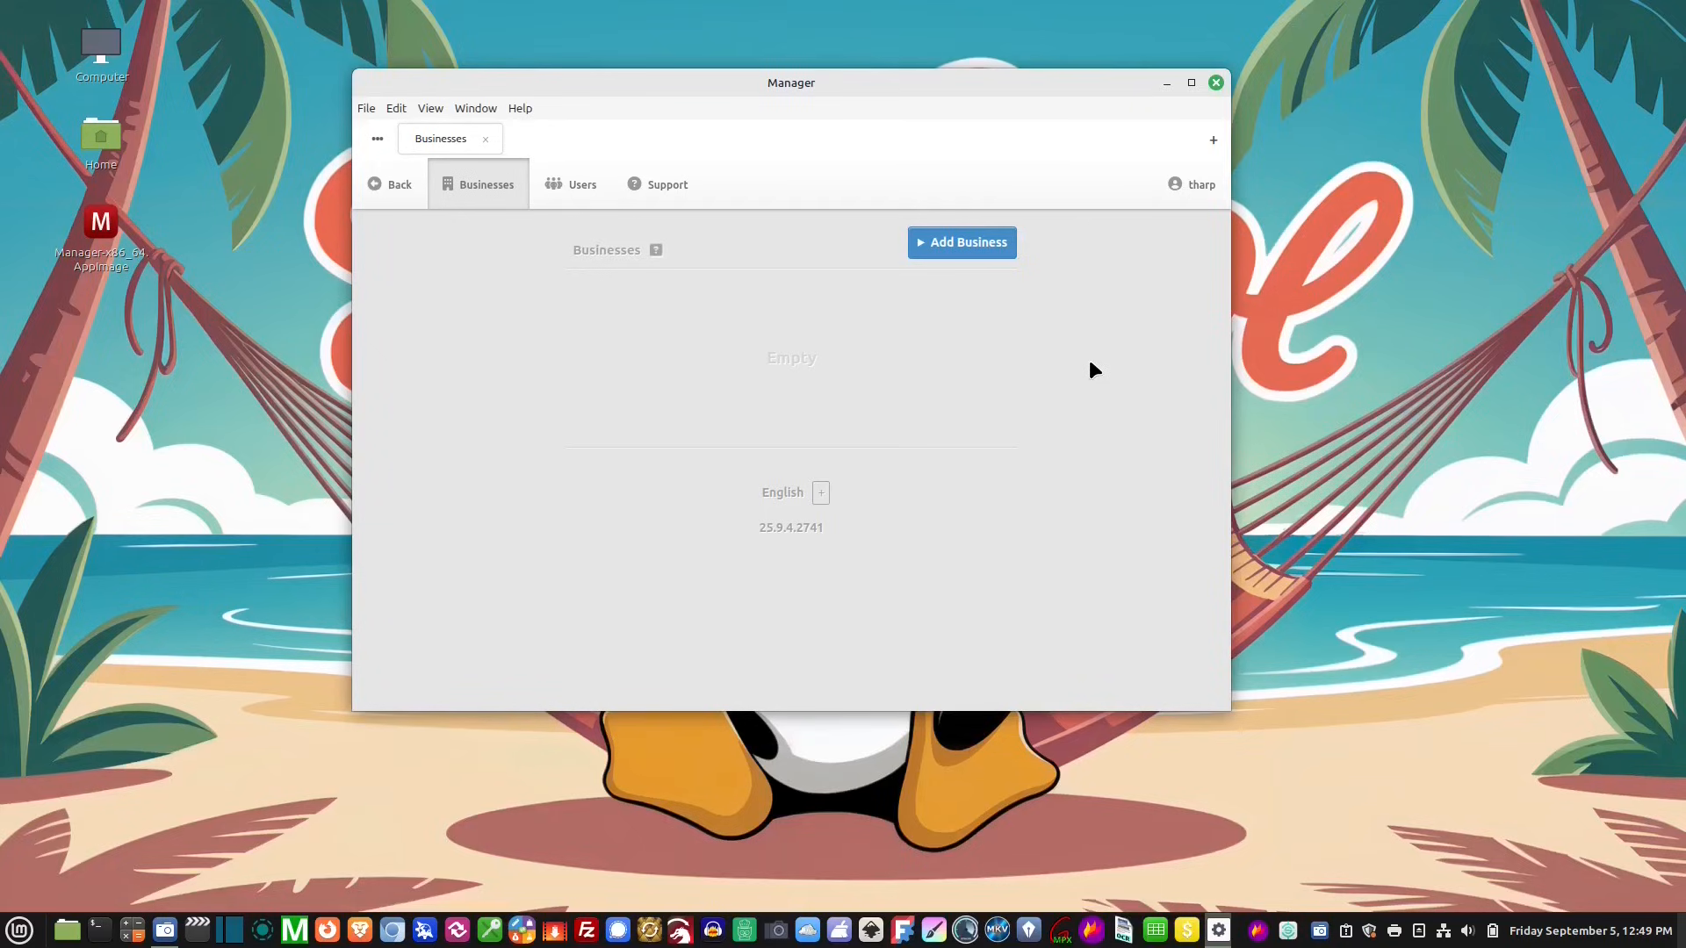
left_click(993, 256)
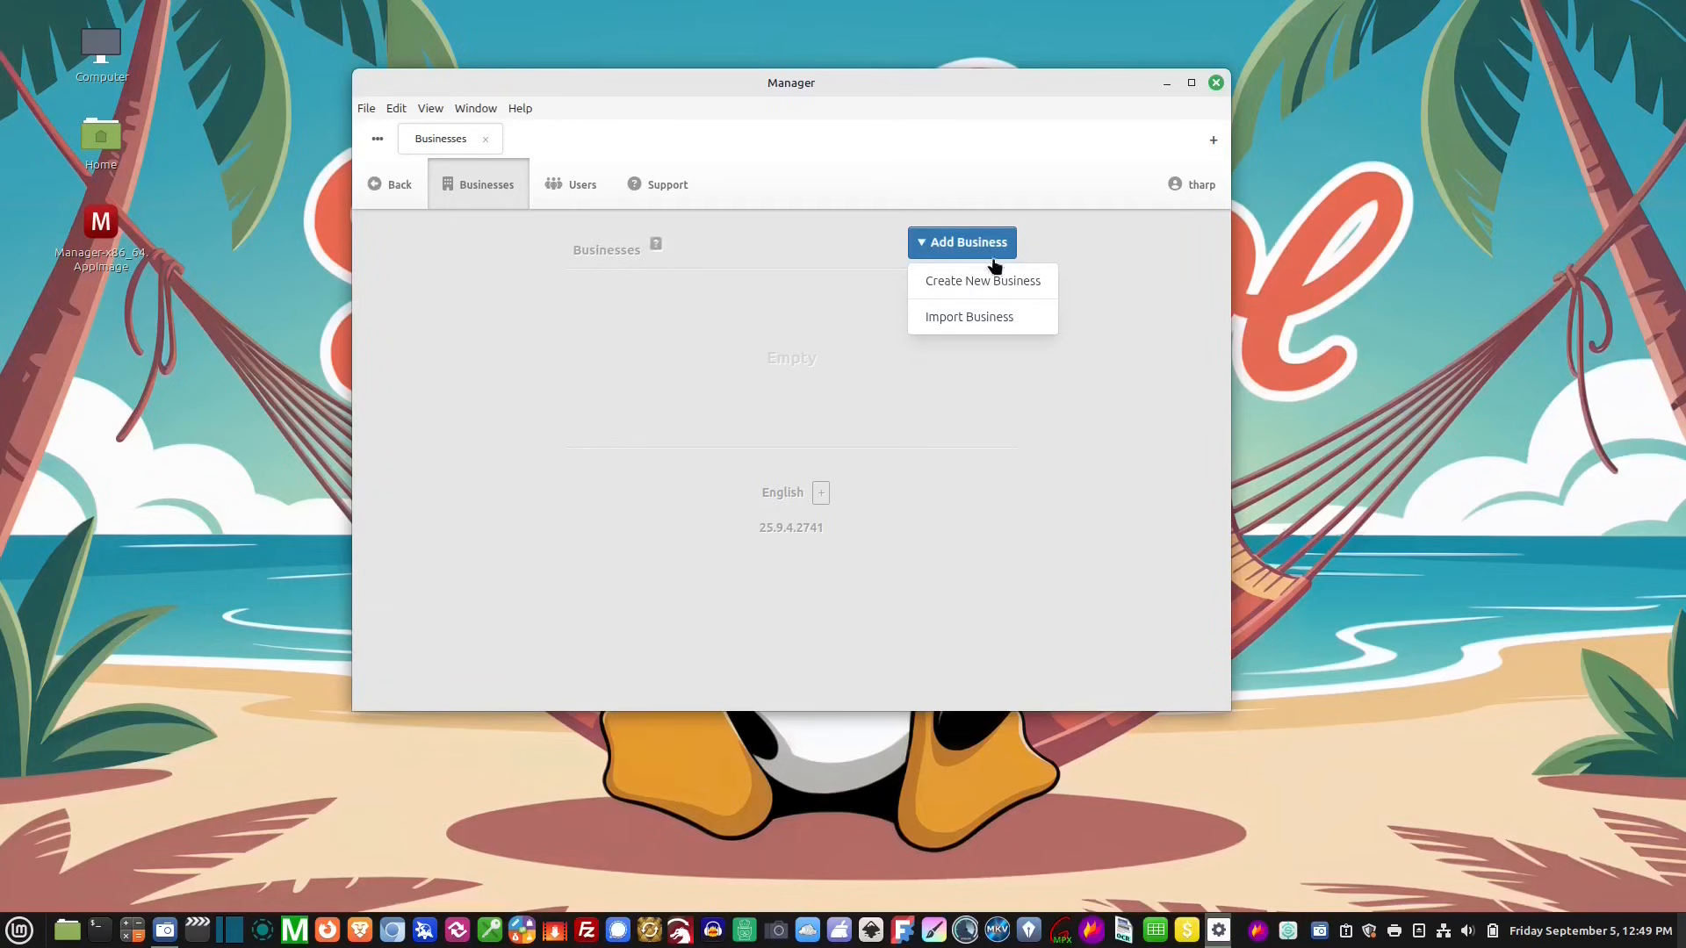
left_click(1000, 280)
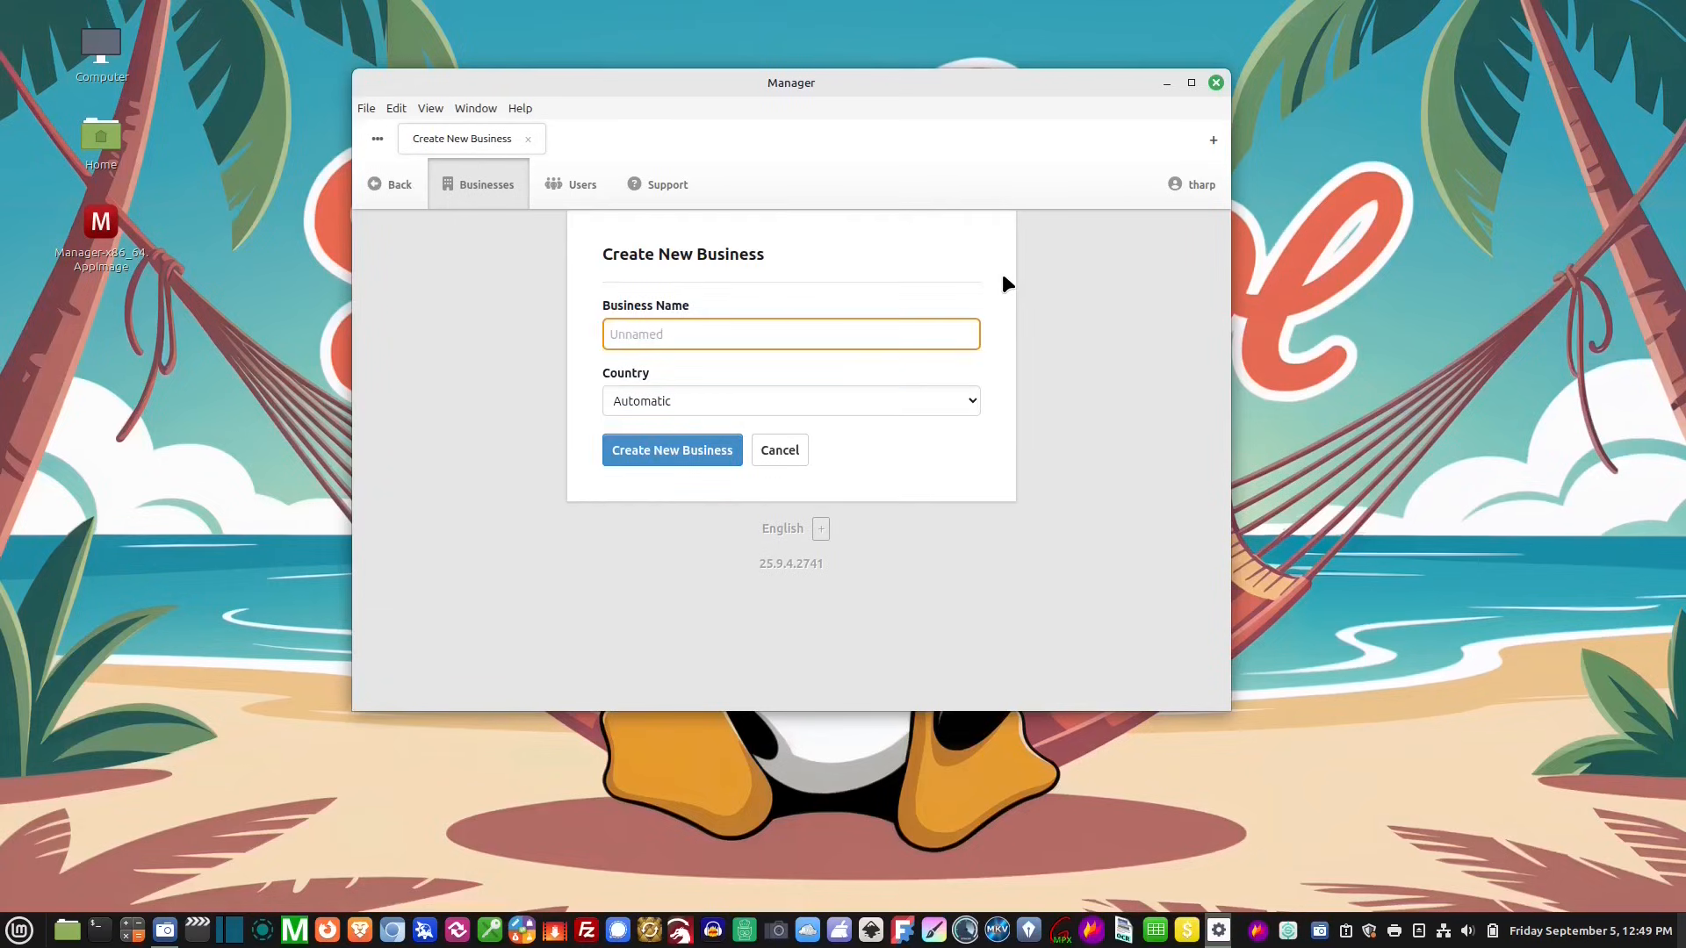
type("My Company")
left_click(888, 400)
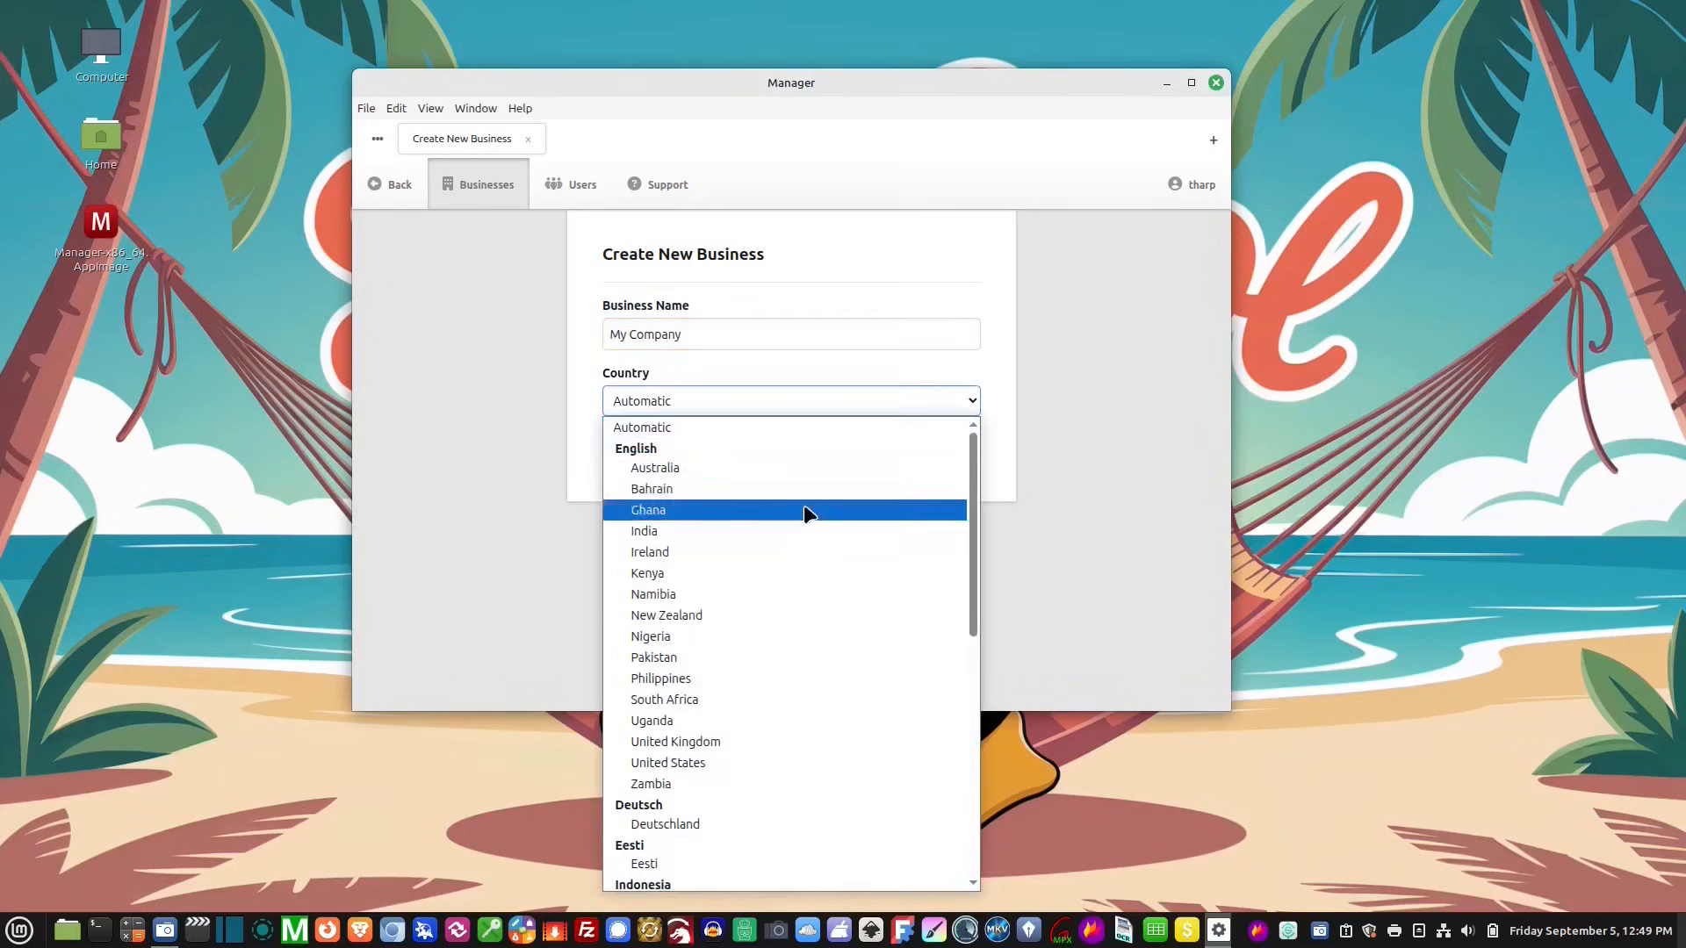
left_click(719, 763)
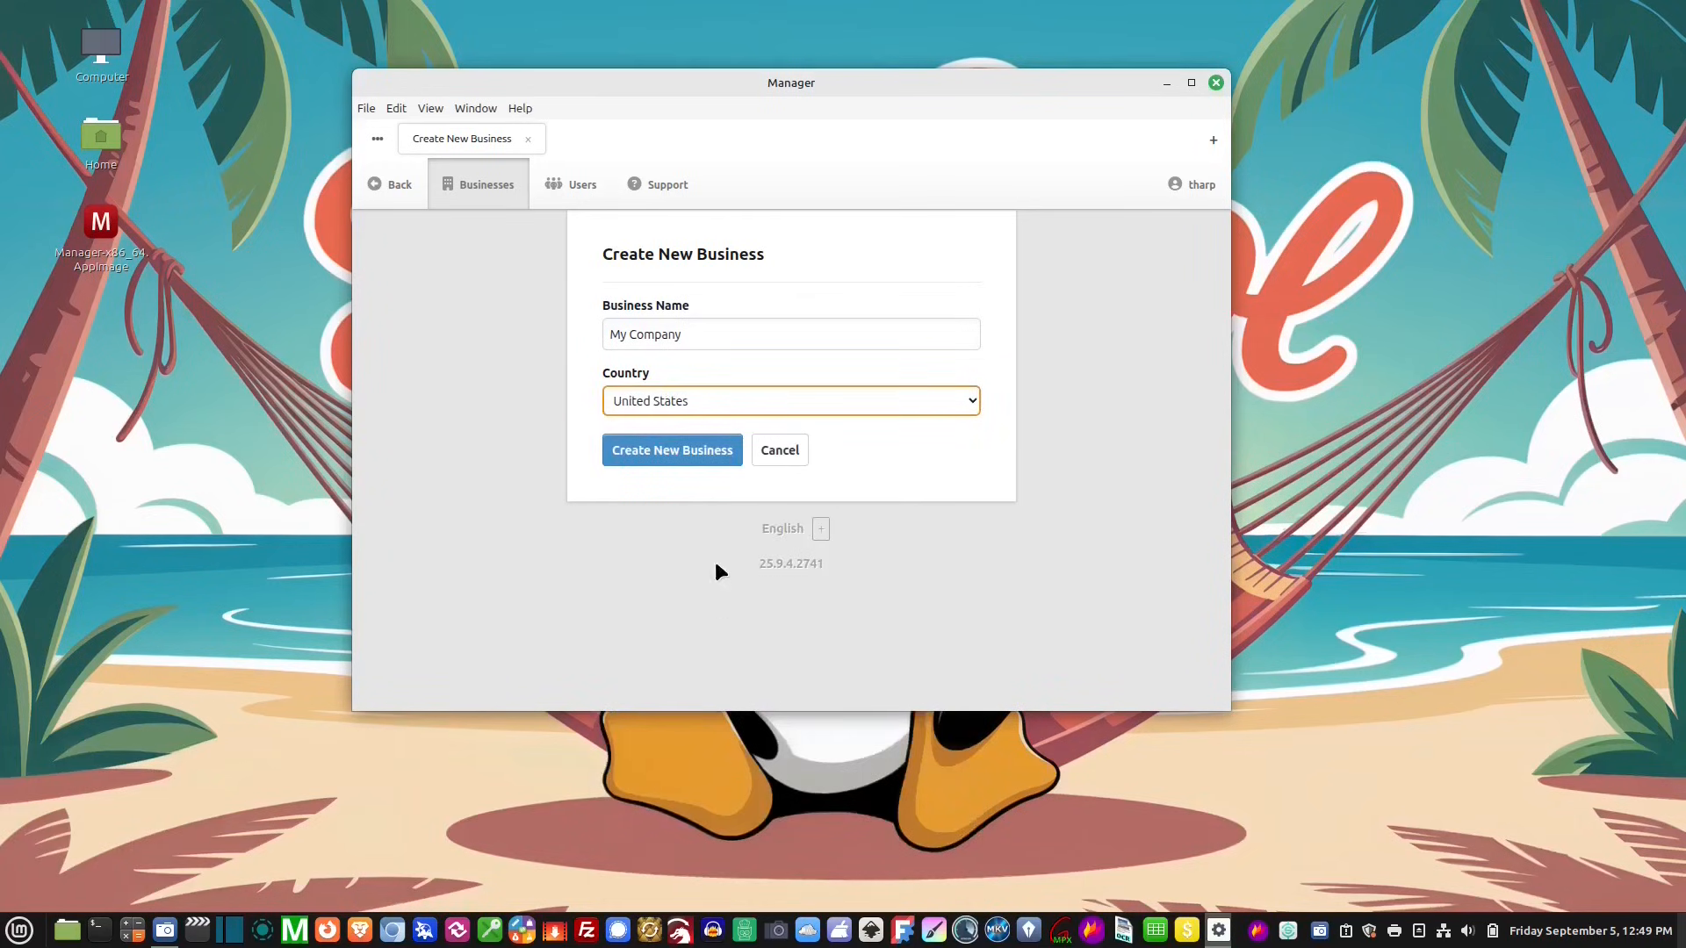
left_click(707, 461)
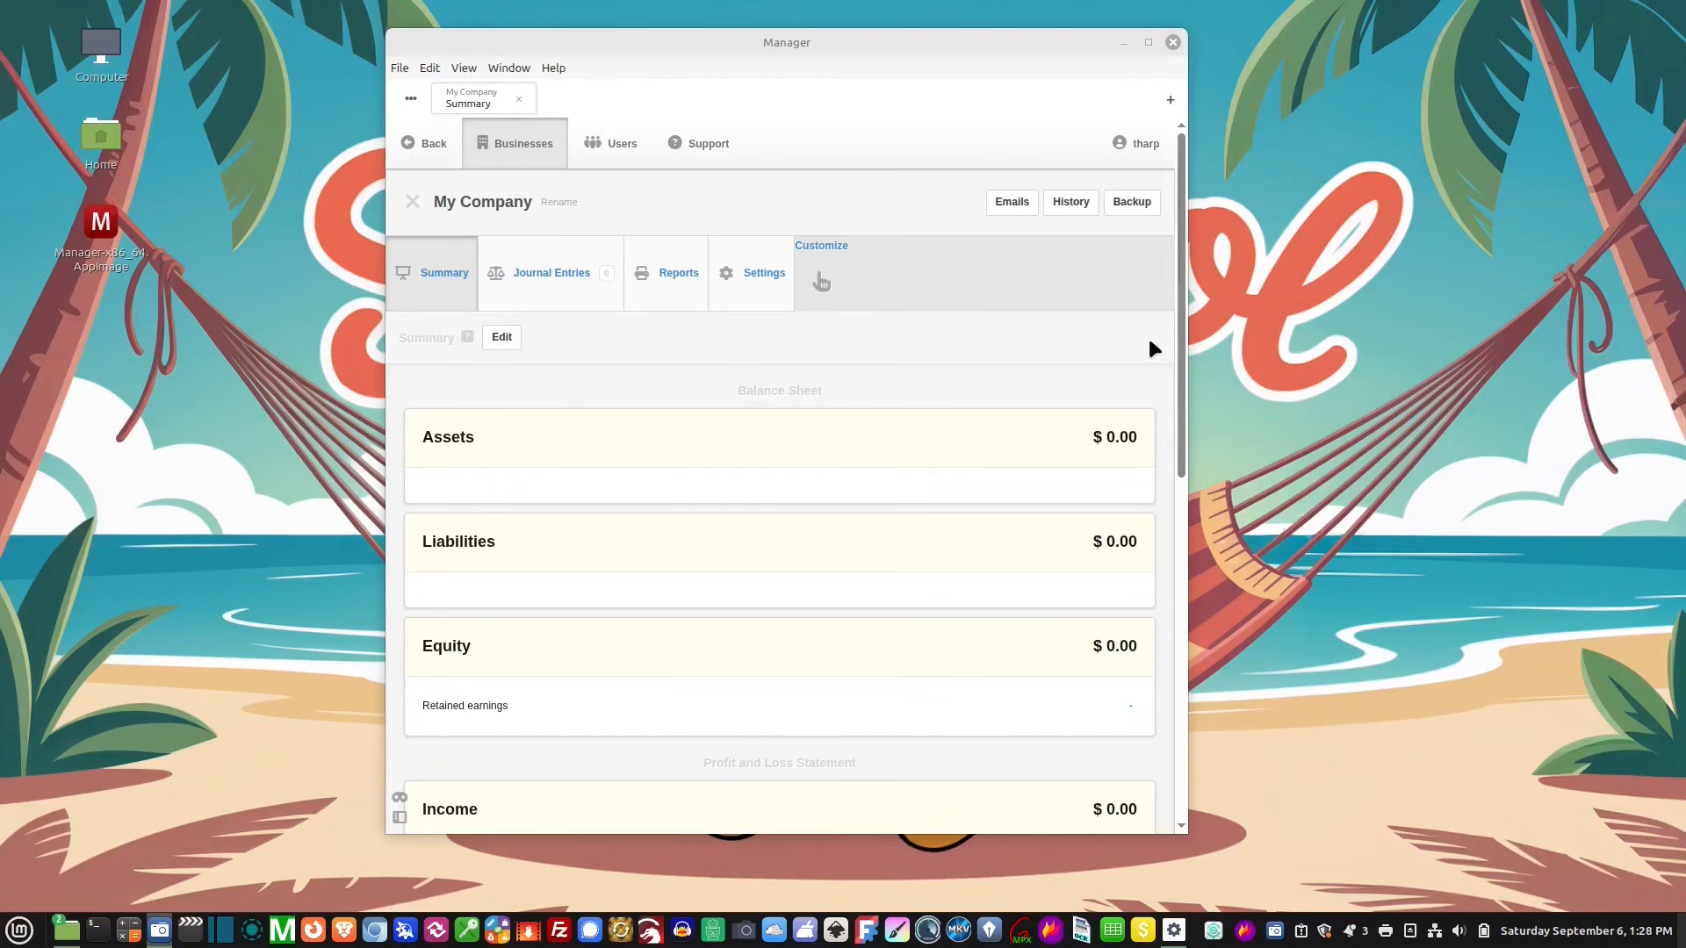
Widen the window and customize My Company's tabs to include Bank and Cash Accounts, Receipts, Payments and Bank Reconciliations
left_click_drag(1187, 341, 1322, 344)
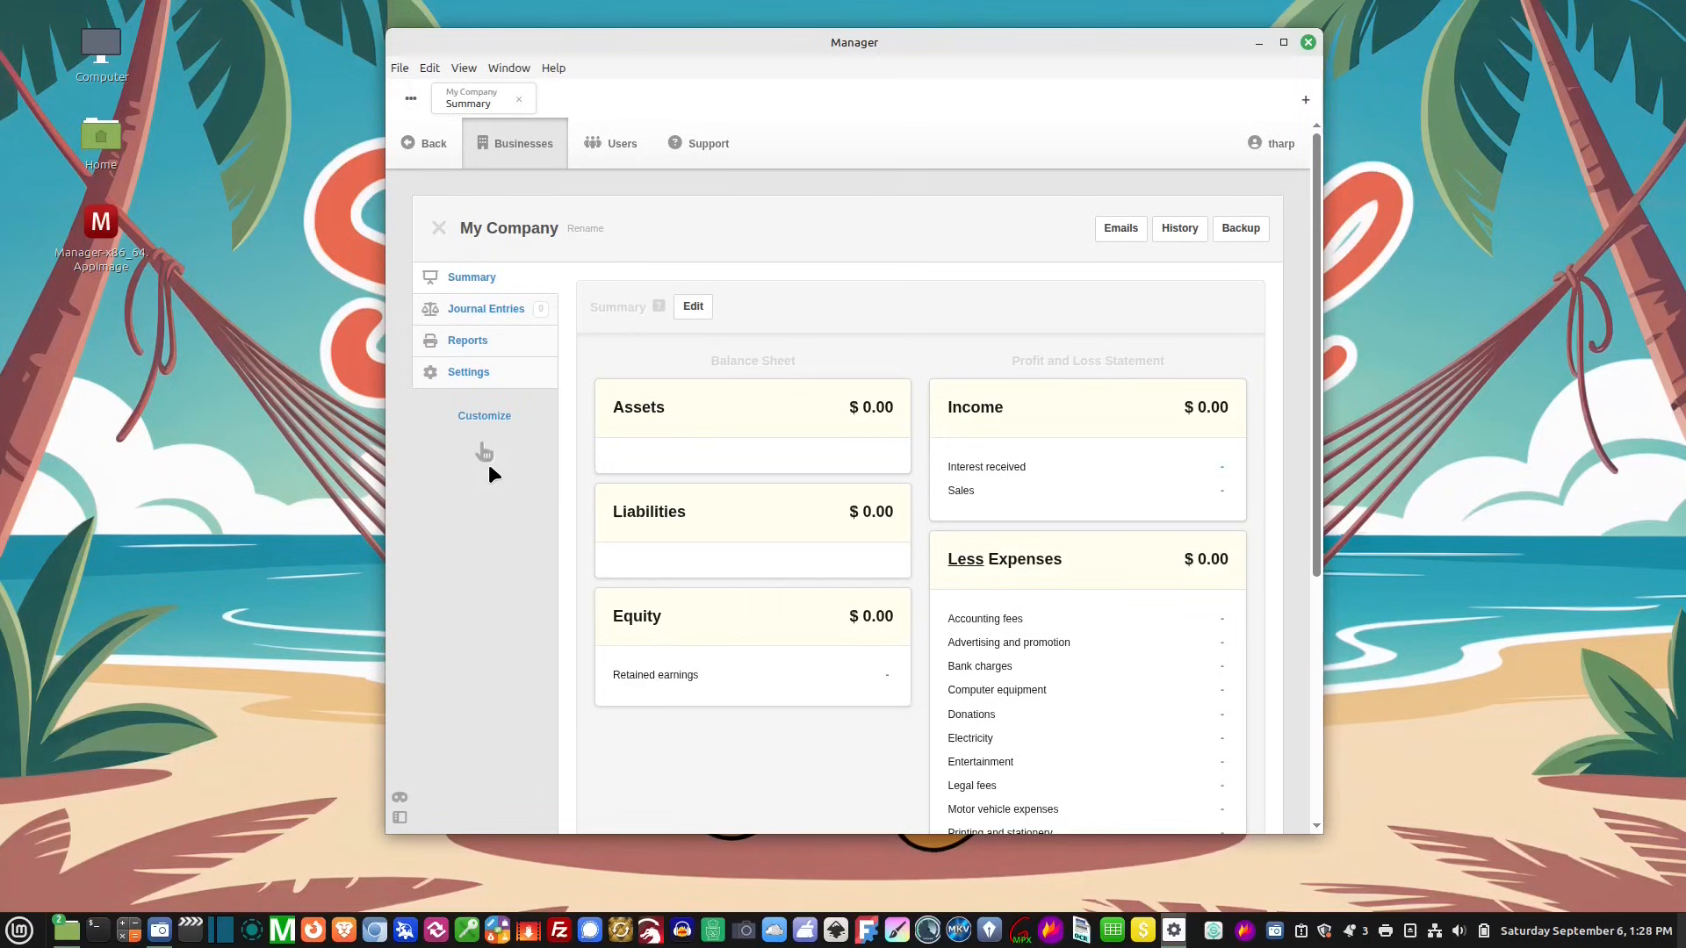
left_click(484, 416)
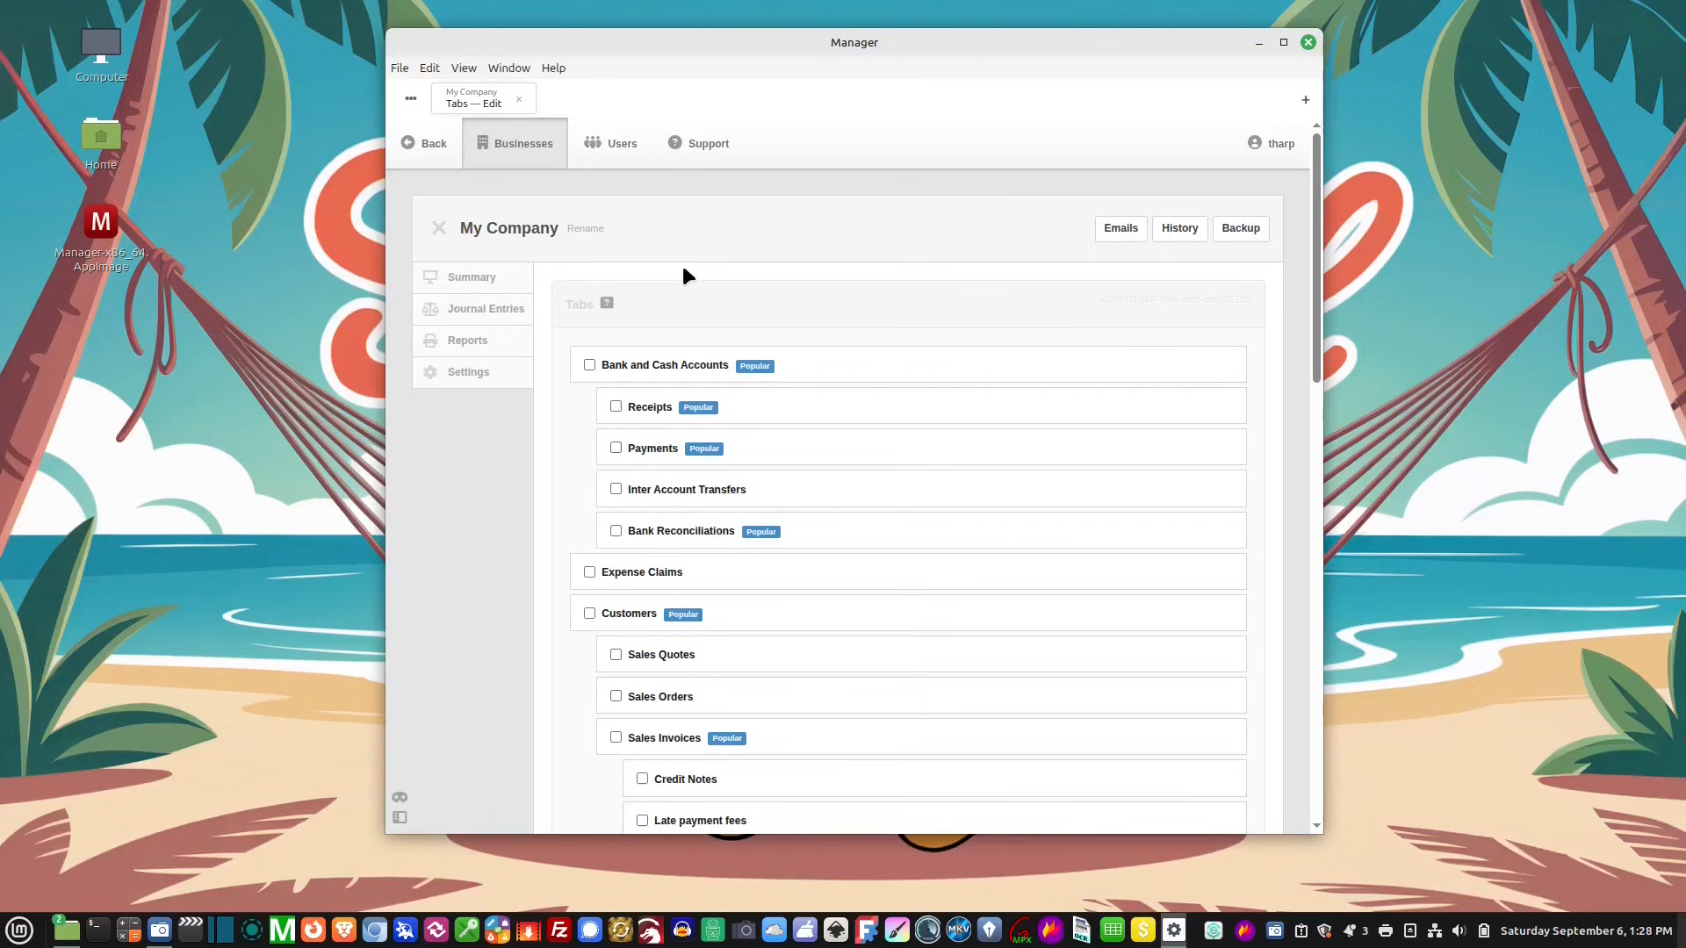
left_click(588, 362)
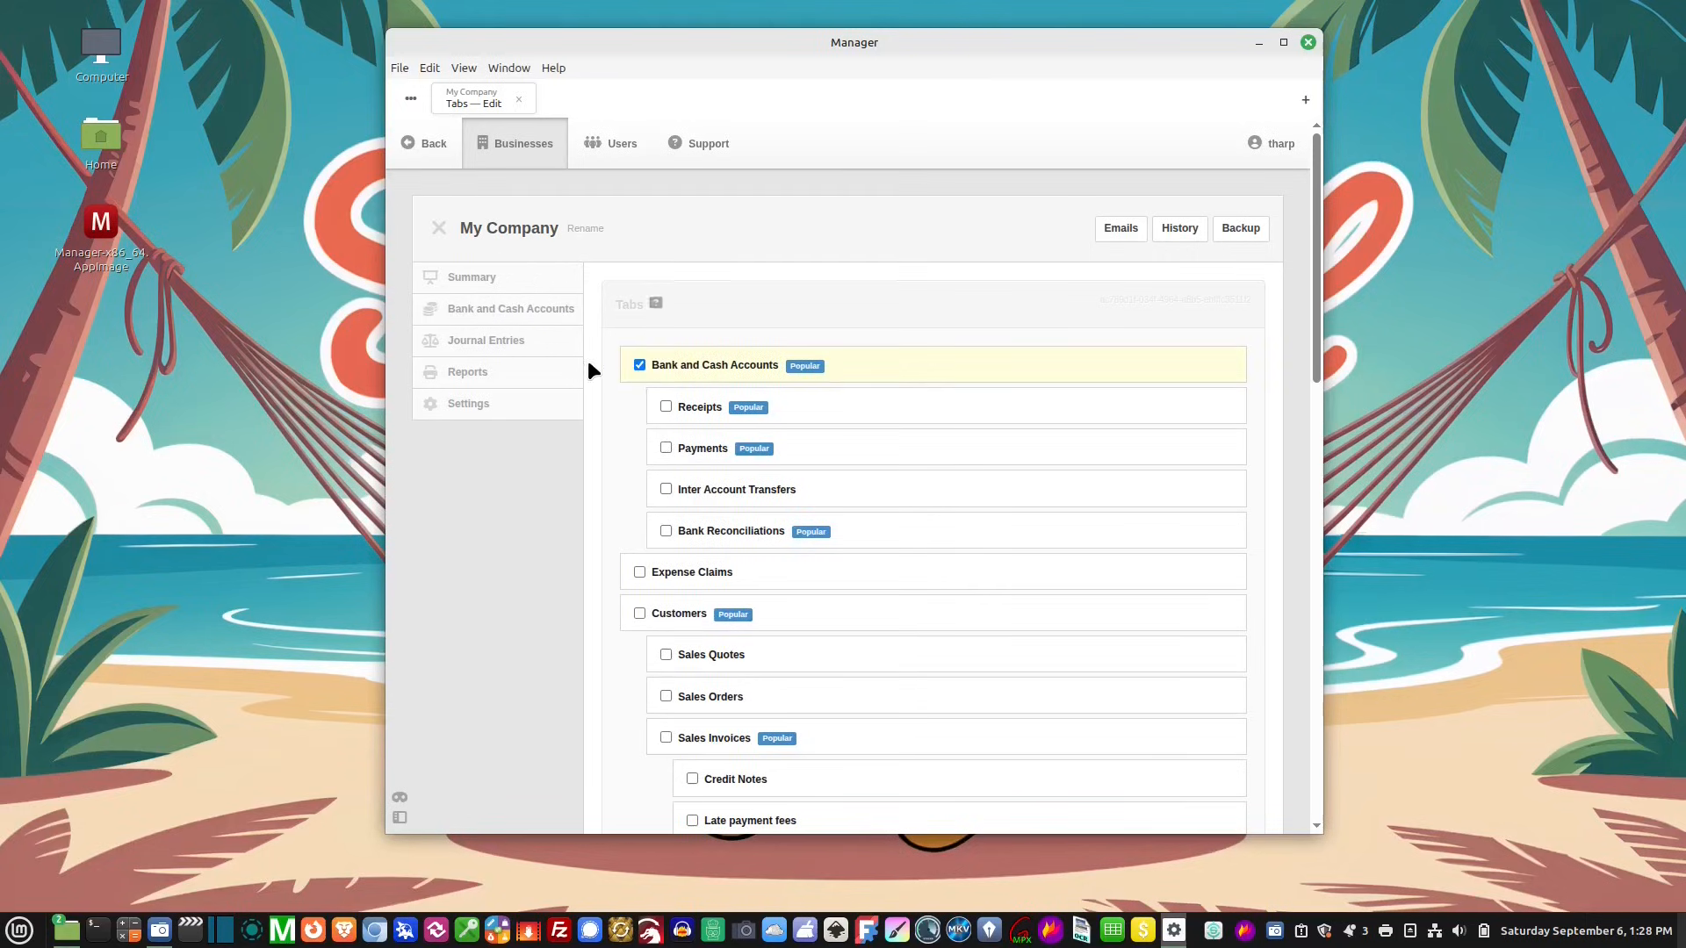
left_click(666, 406)
left_click(667, 448)
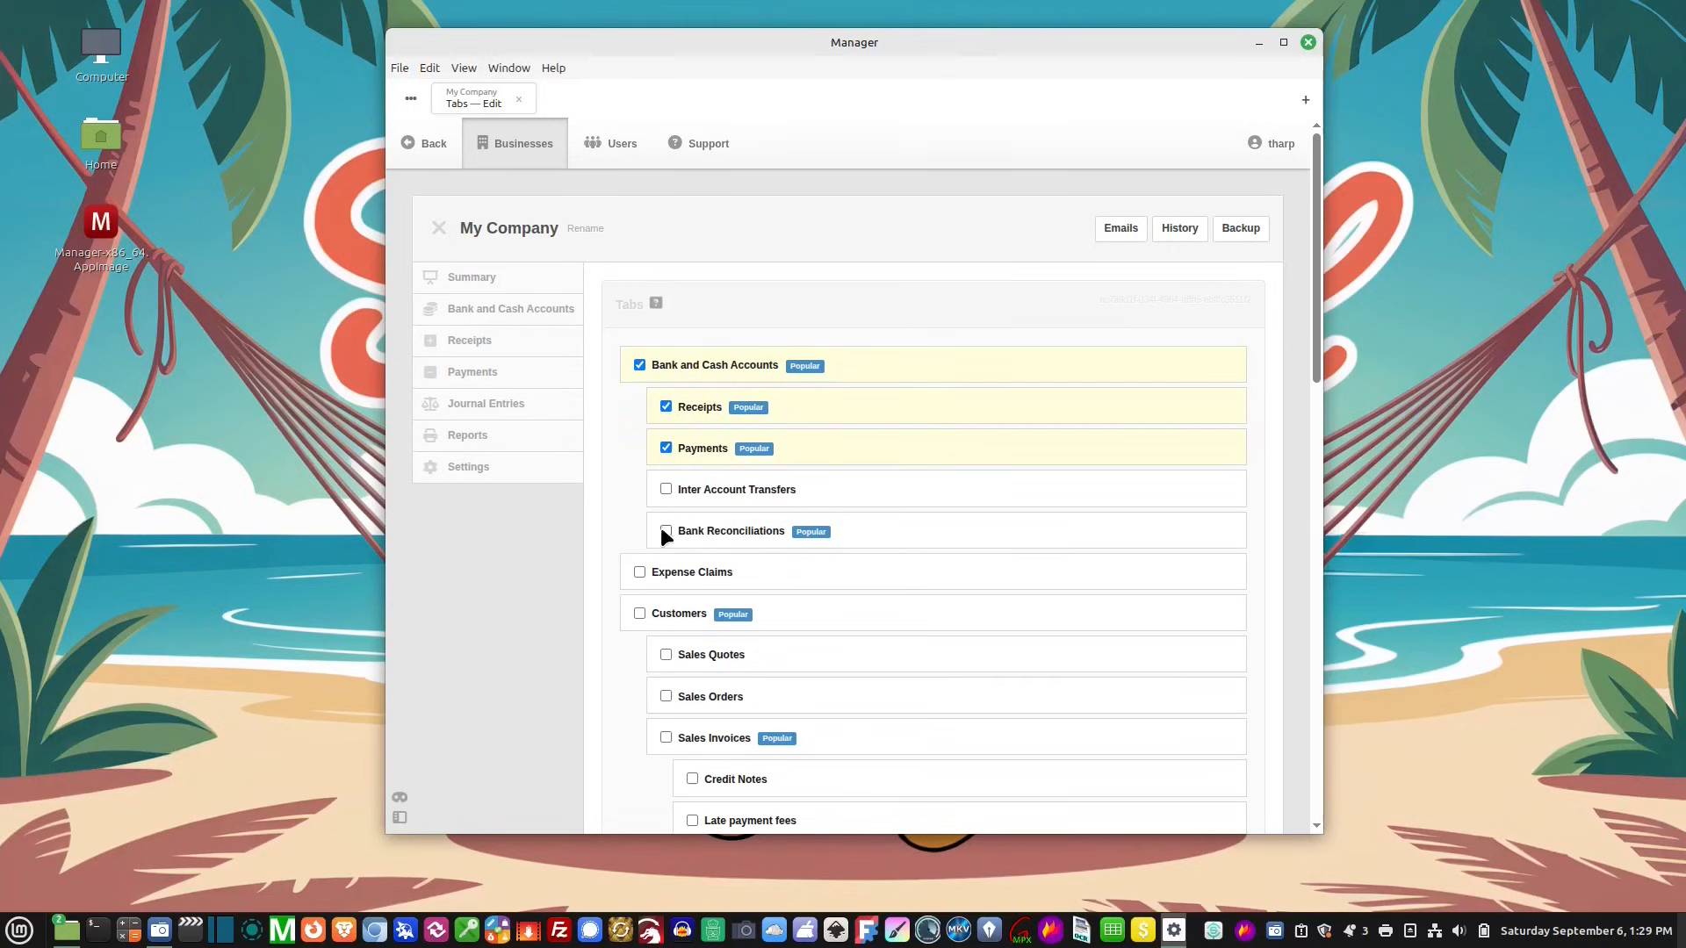
left_click(666, 531)
Enable the Customers and Sales Invoices tabs for My Company
scroll(881, 533, "down", 3)
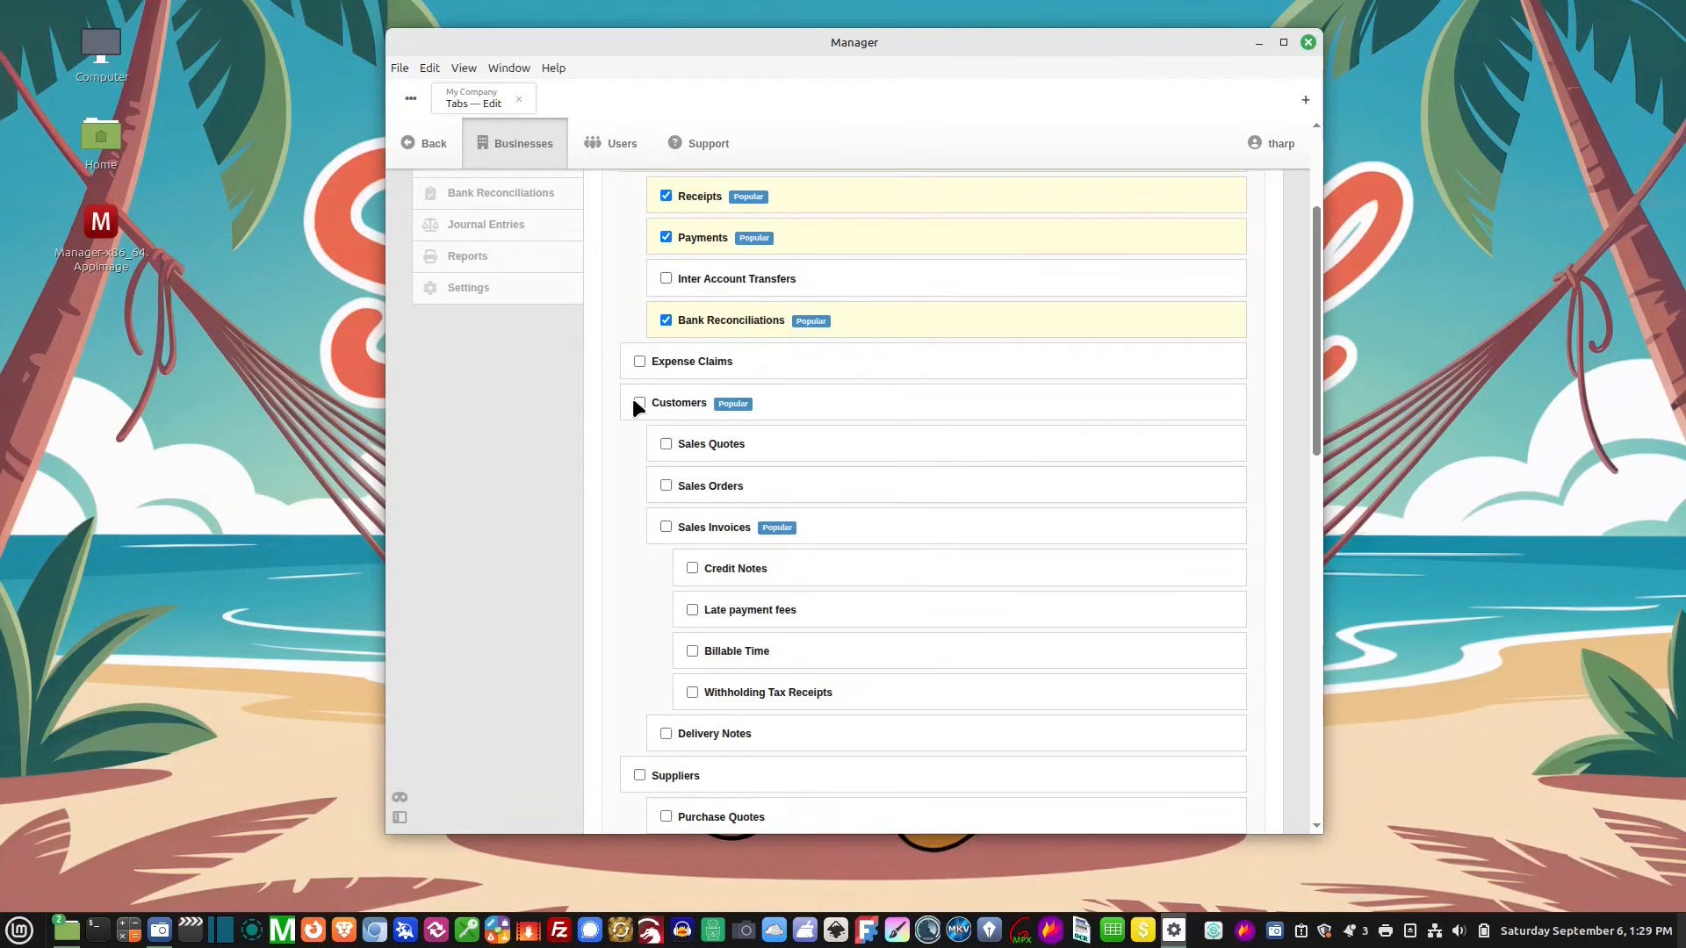
left_click(639, 403)
left_click(665, 529)
Enable the Inventory Items tab for My Company and save the updated tab selection
scroll(1010, 527, "down", 4)
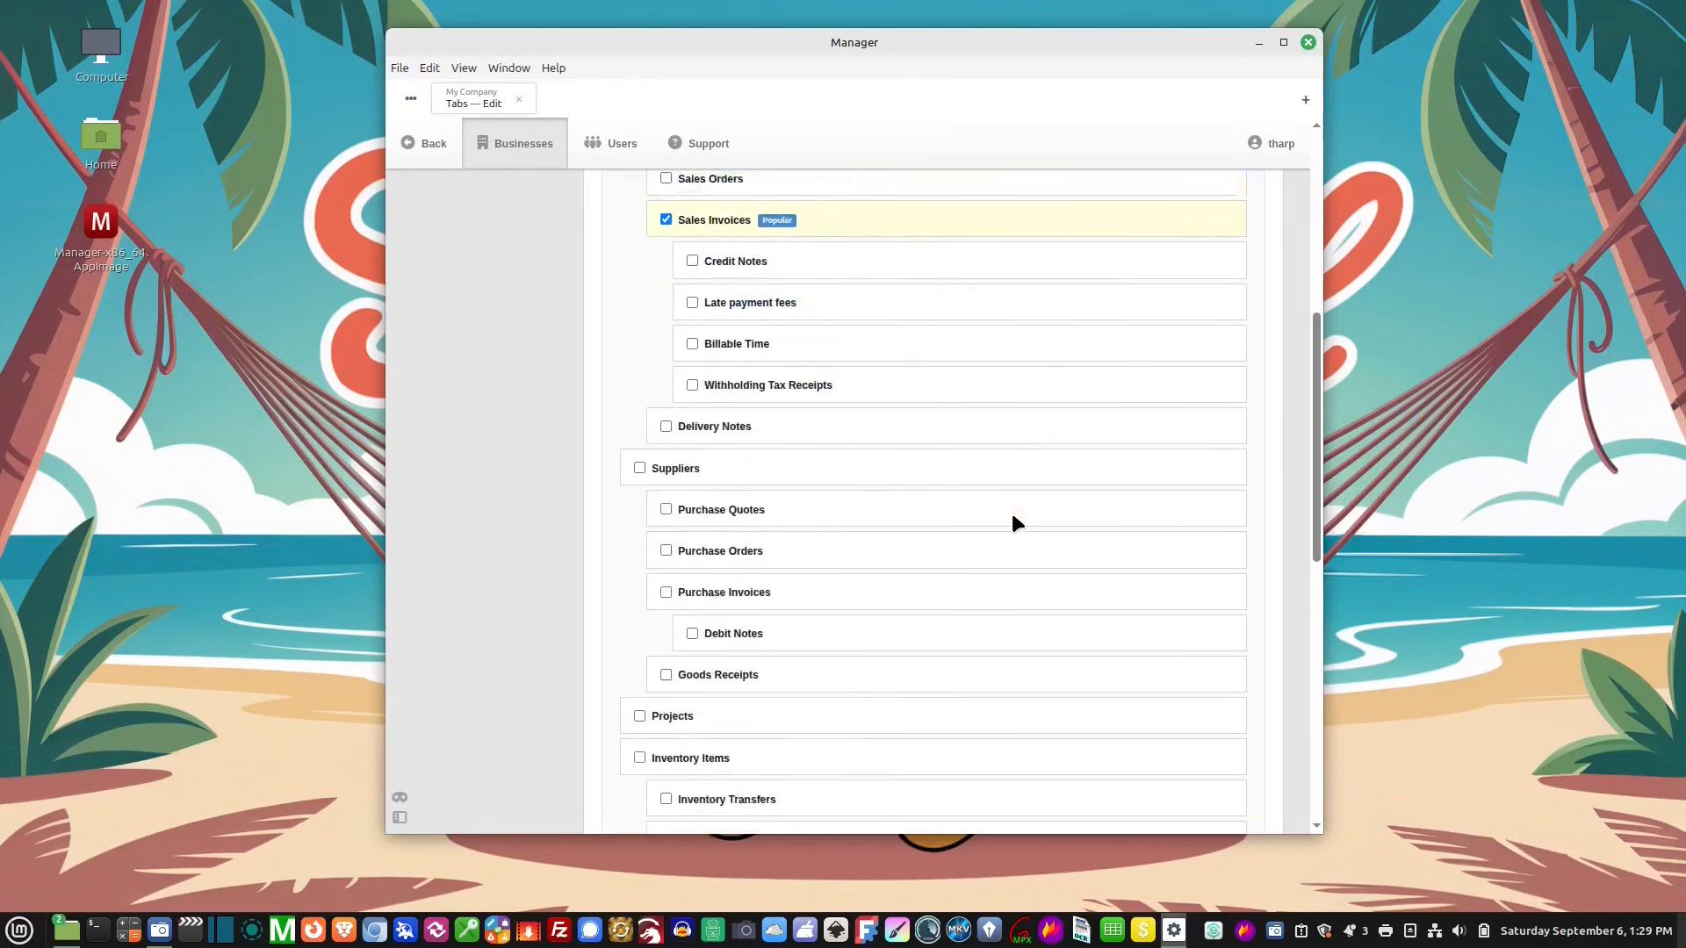
scroll(1014, 522, "down", 3)
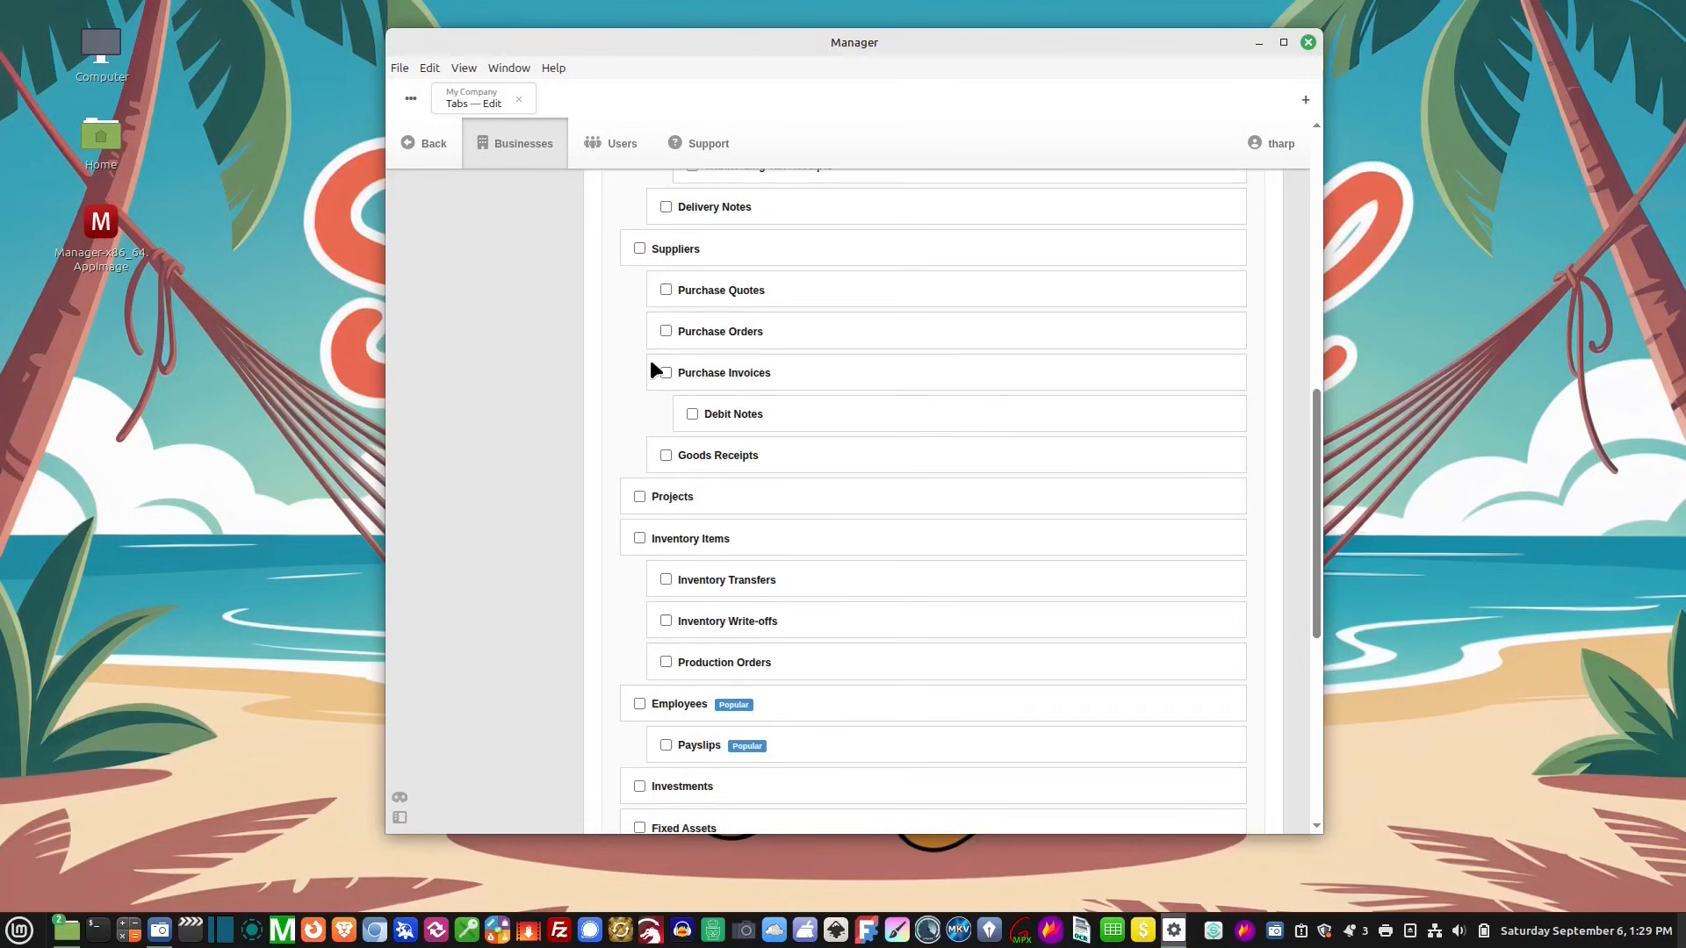
scroll(713, 437, "down", 3)
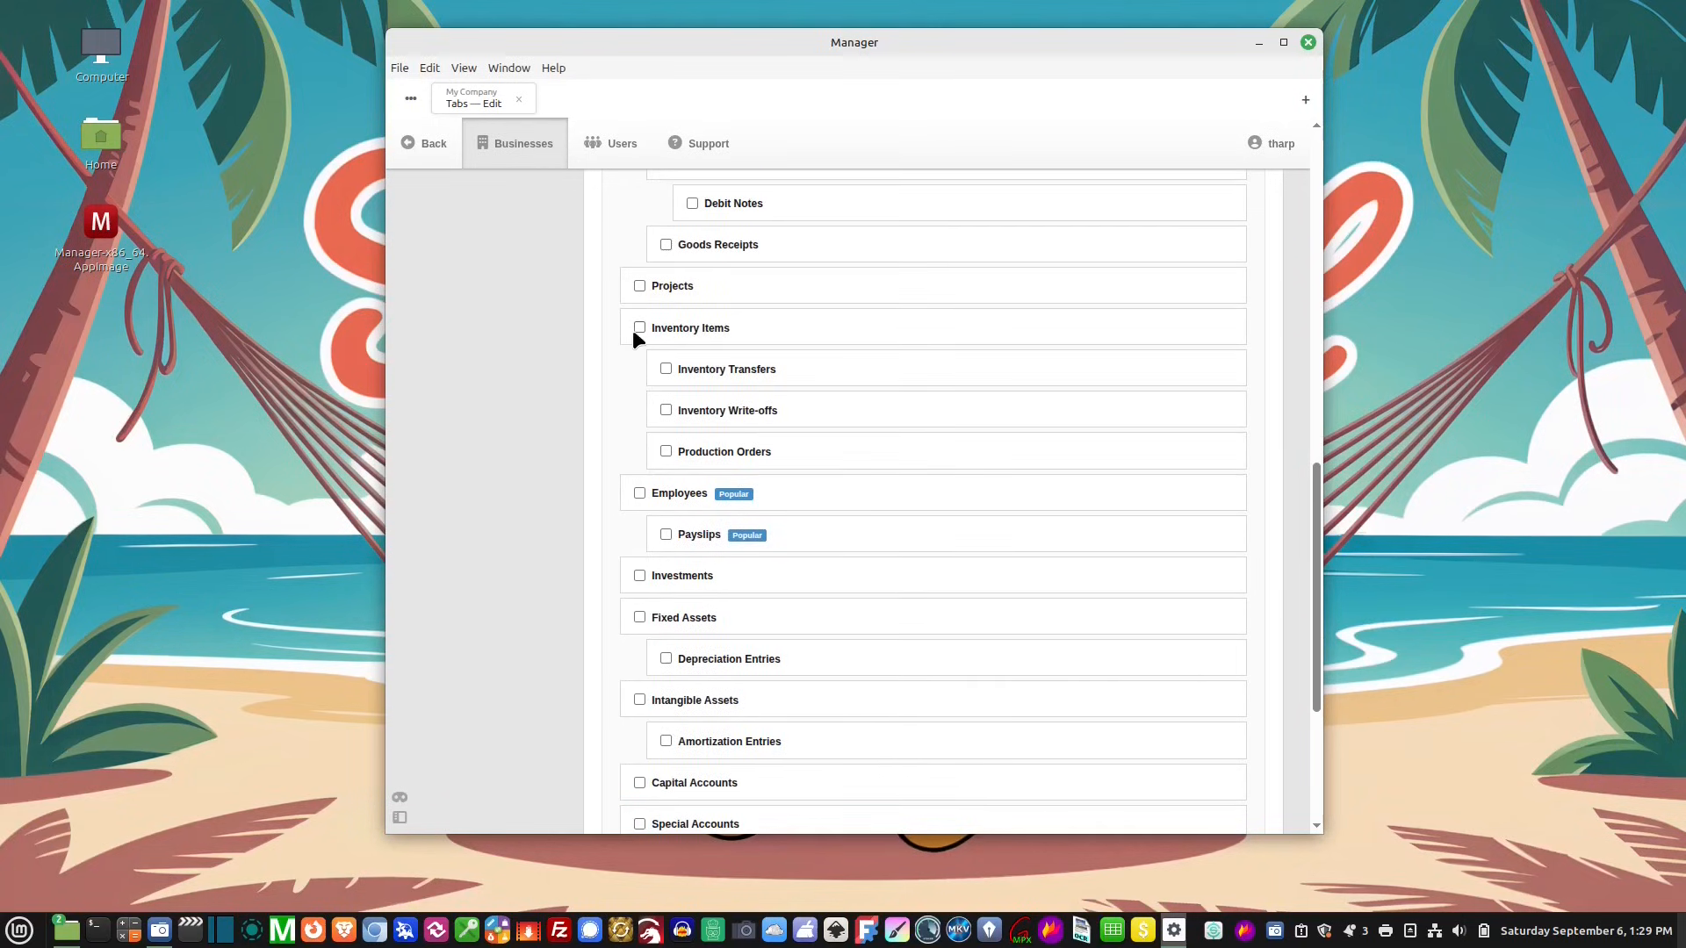
left_click(640, 328)
scroll(633, 336, "down", 1)
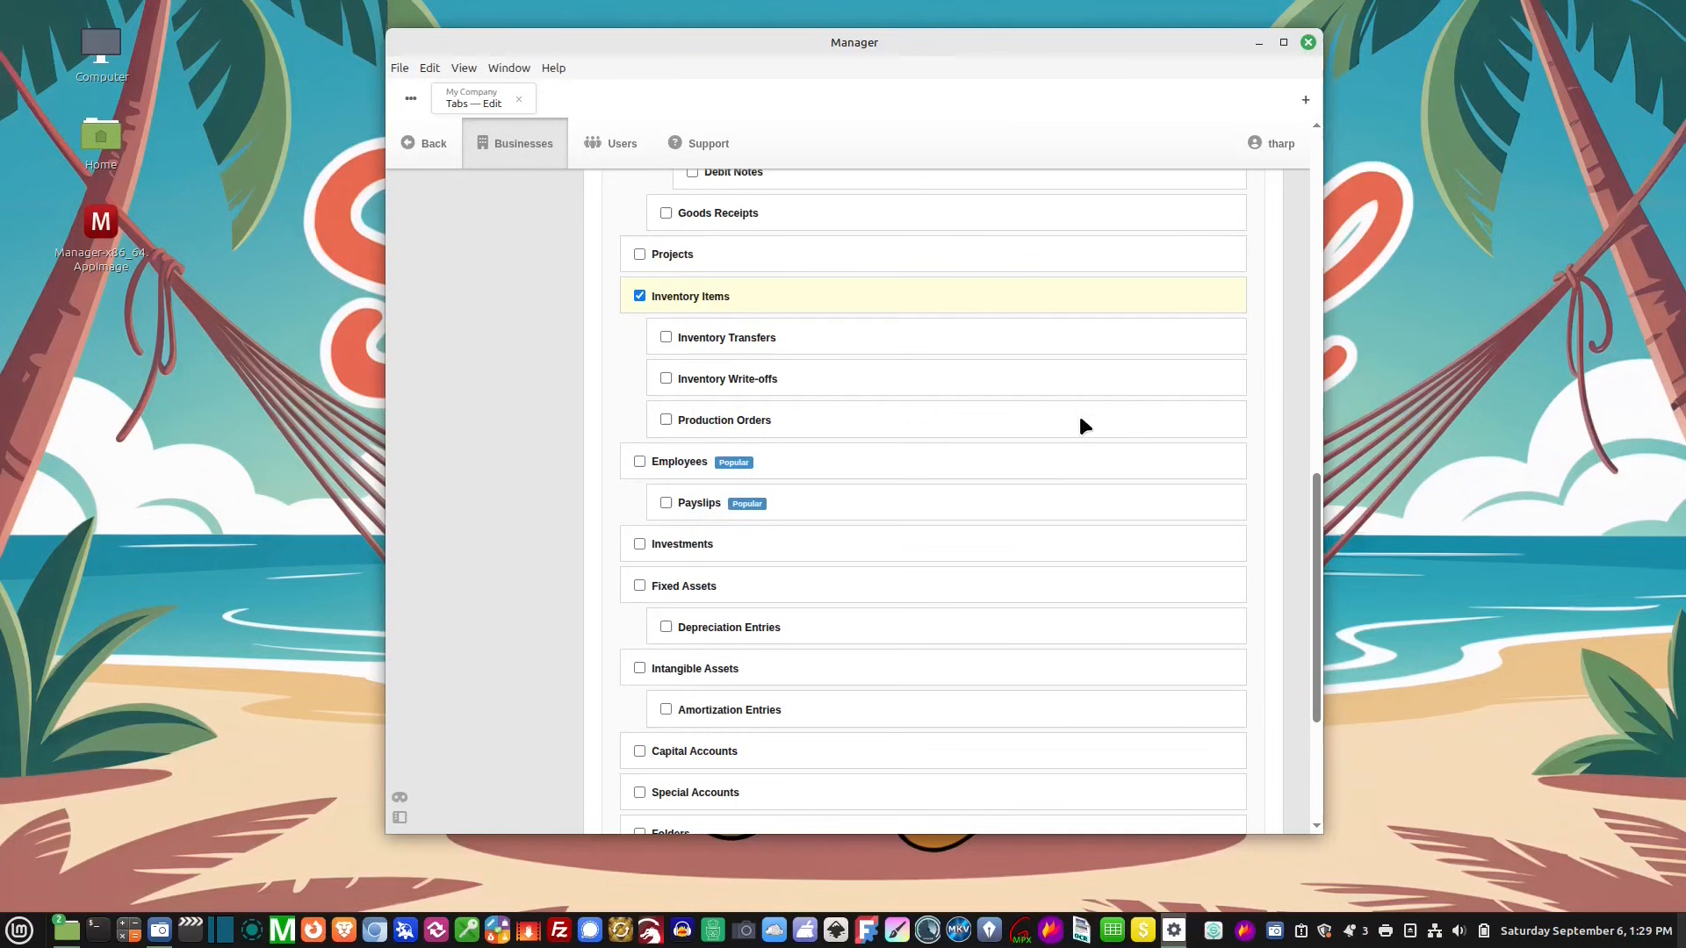
scroll(789, 479, "down", 4)
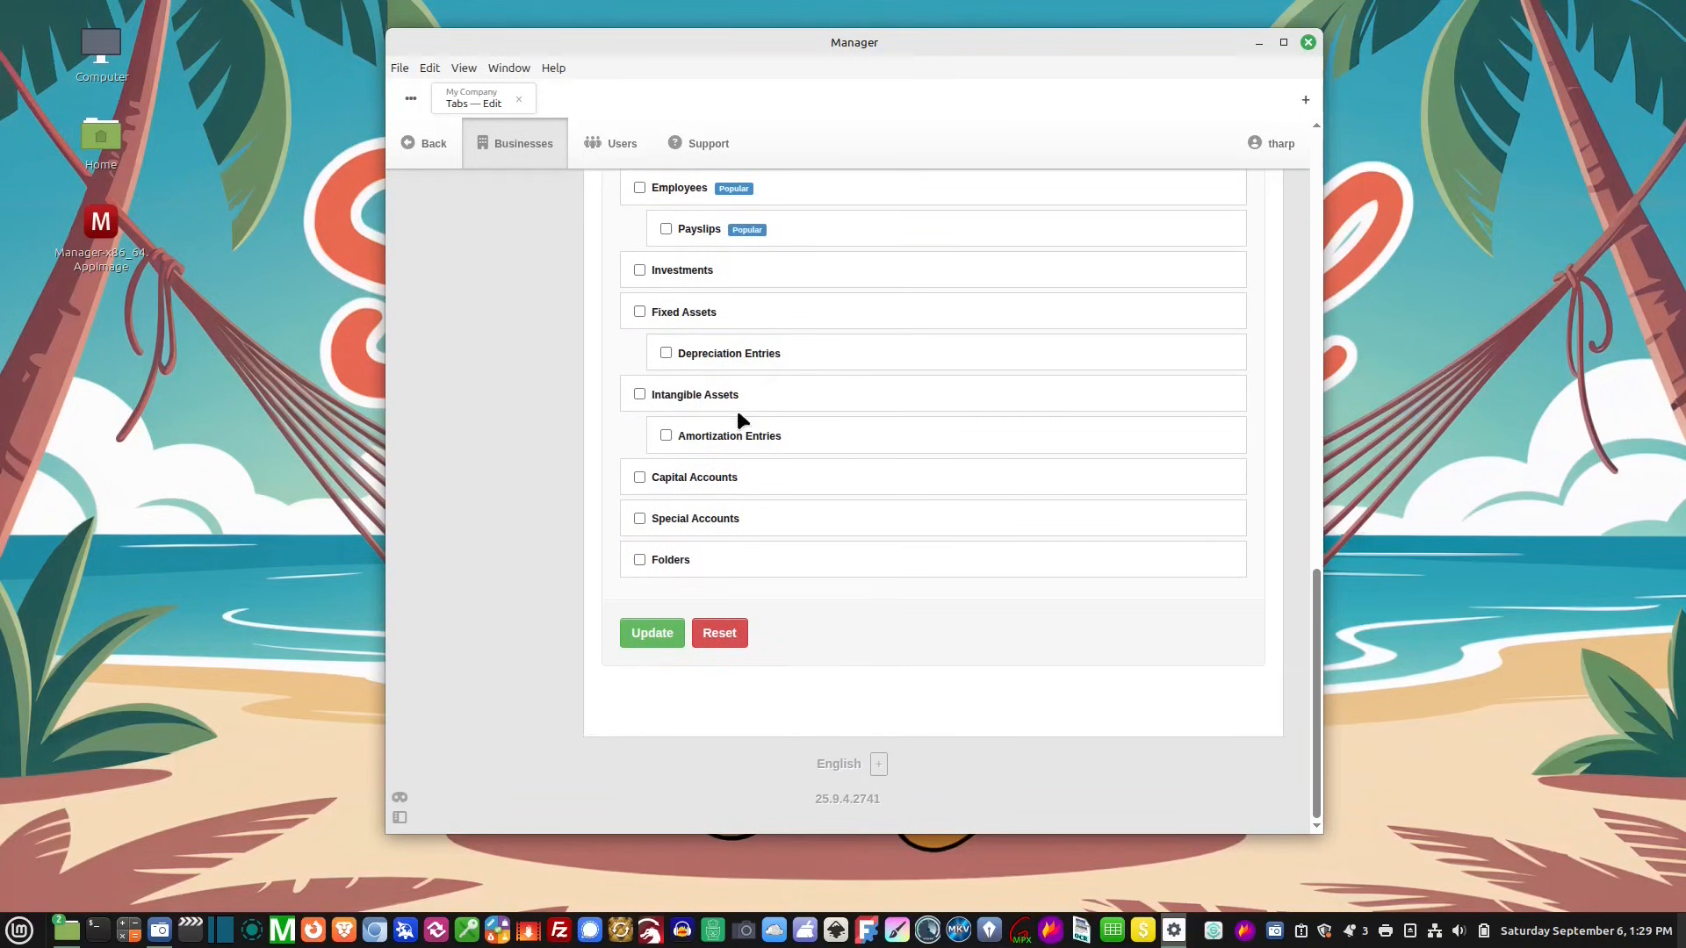
left_click(663, 631)
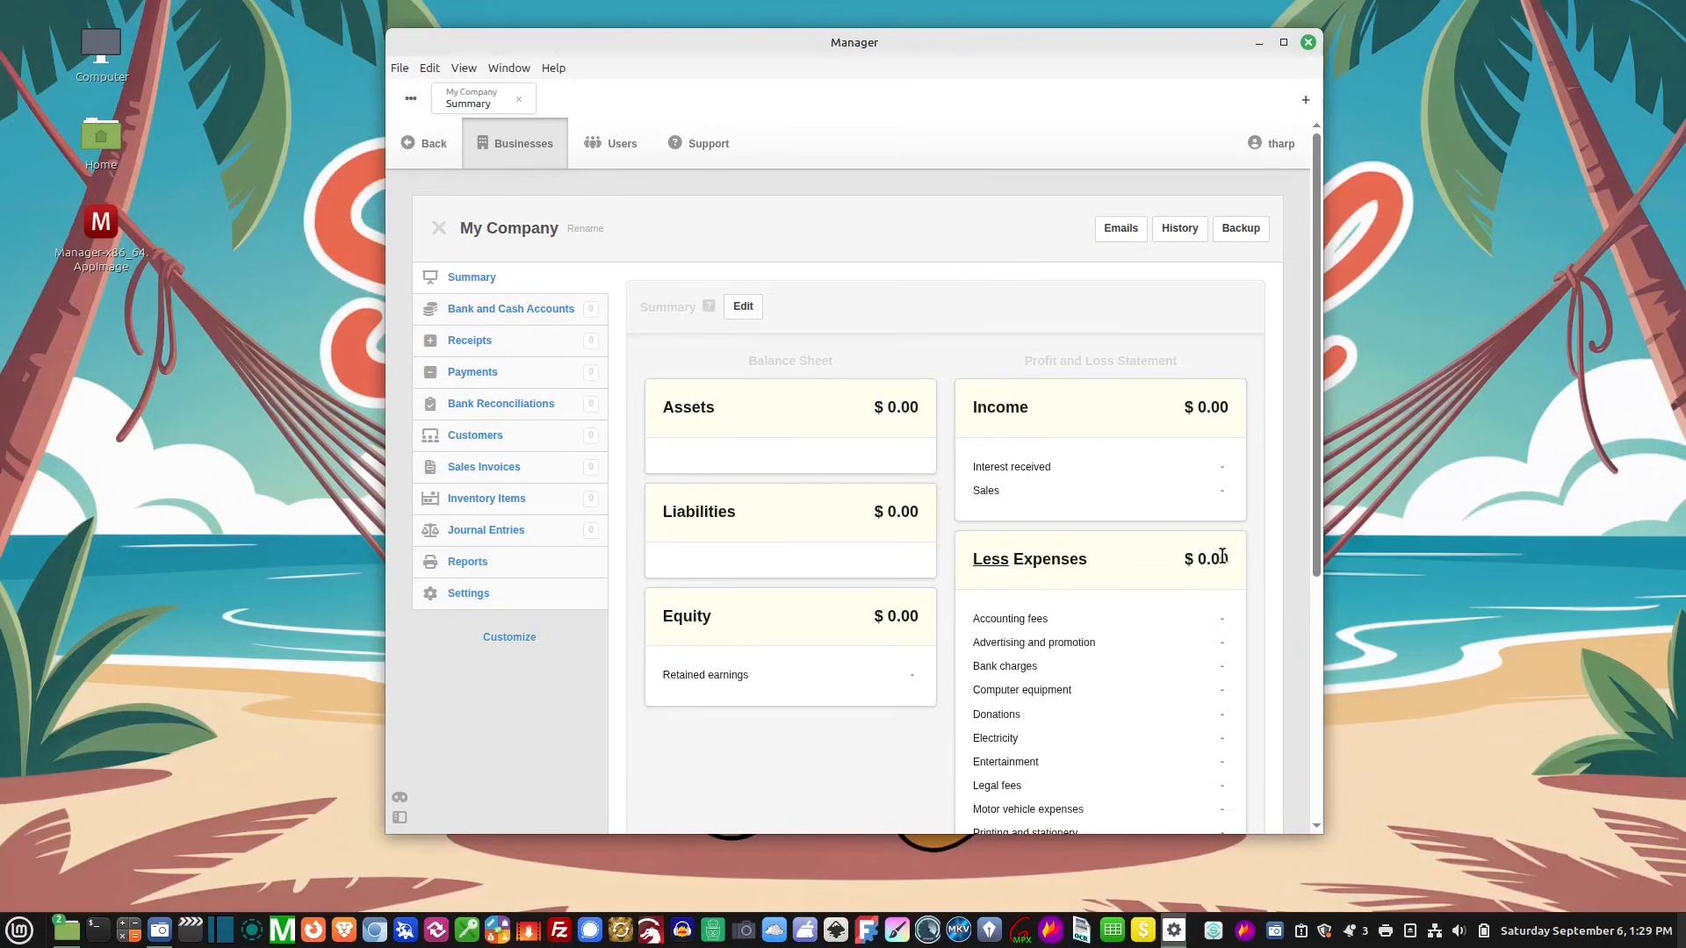
Enter the company's two-line postal address in the Business Details settings and save the update
left_click_drag(1315, 550, 1460, 550)
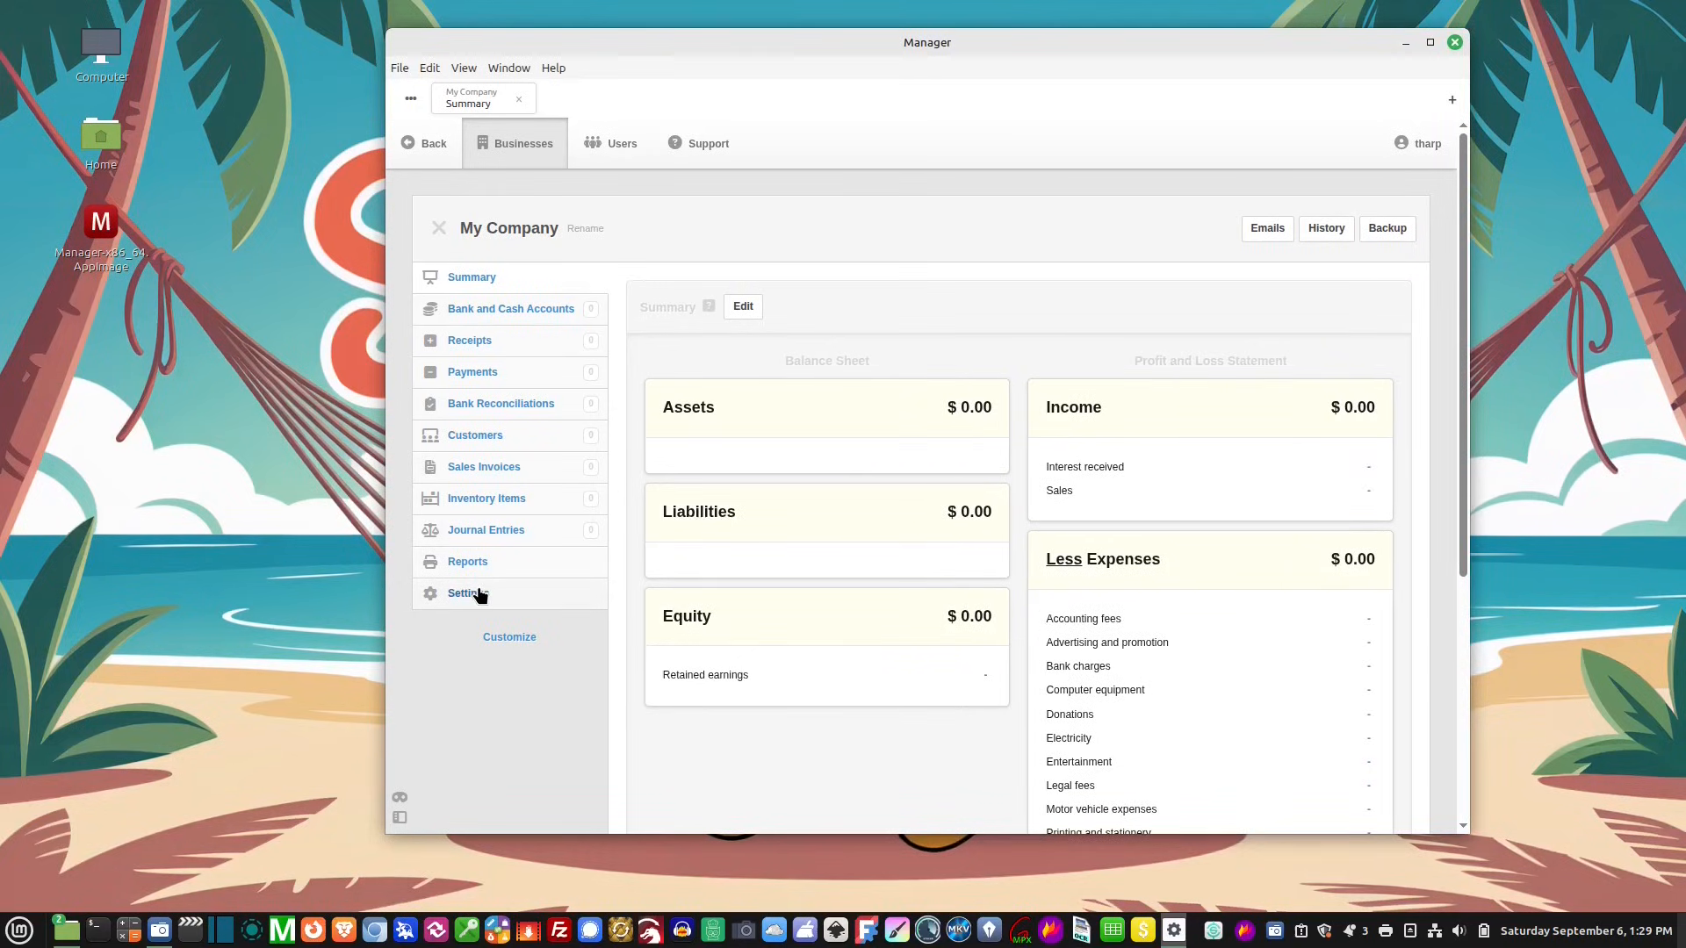
left_click(479, 595)
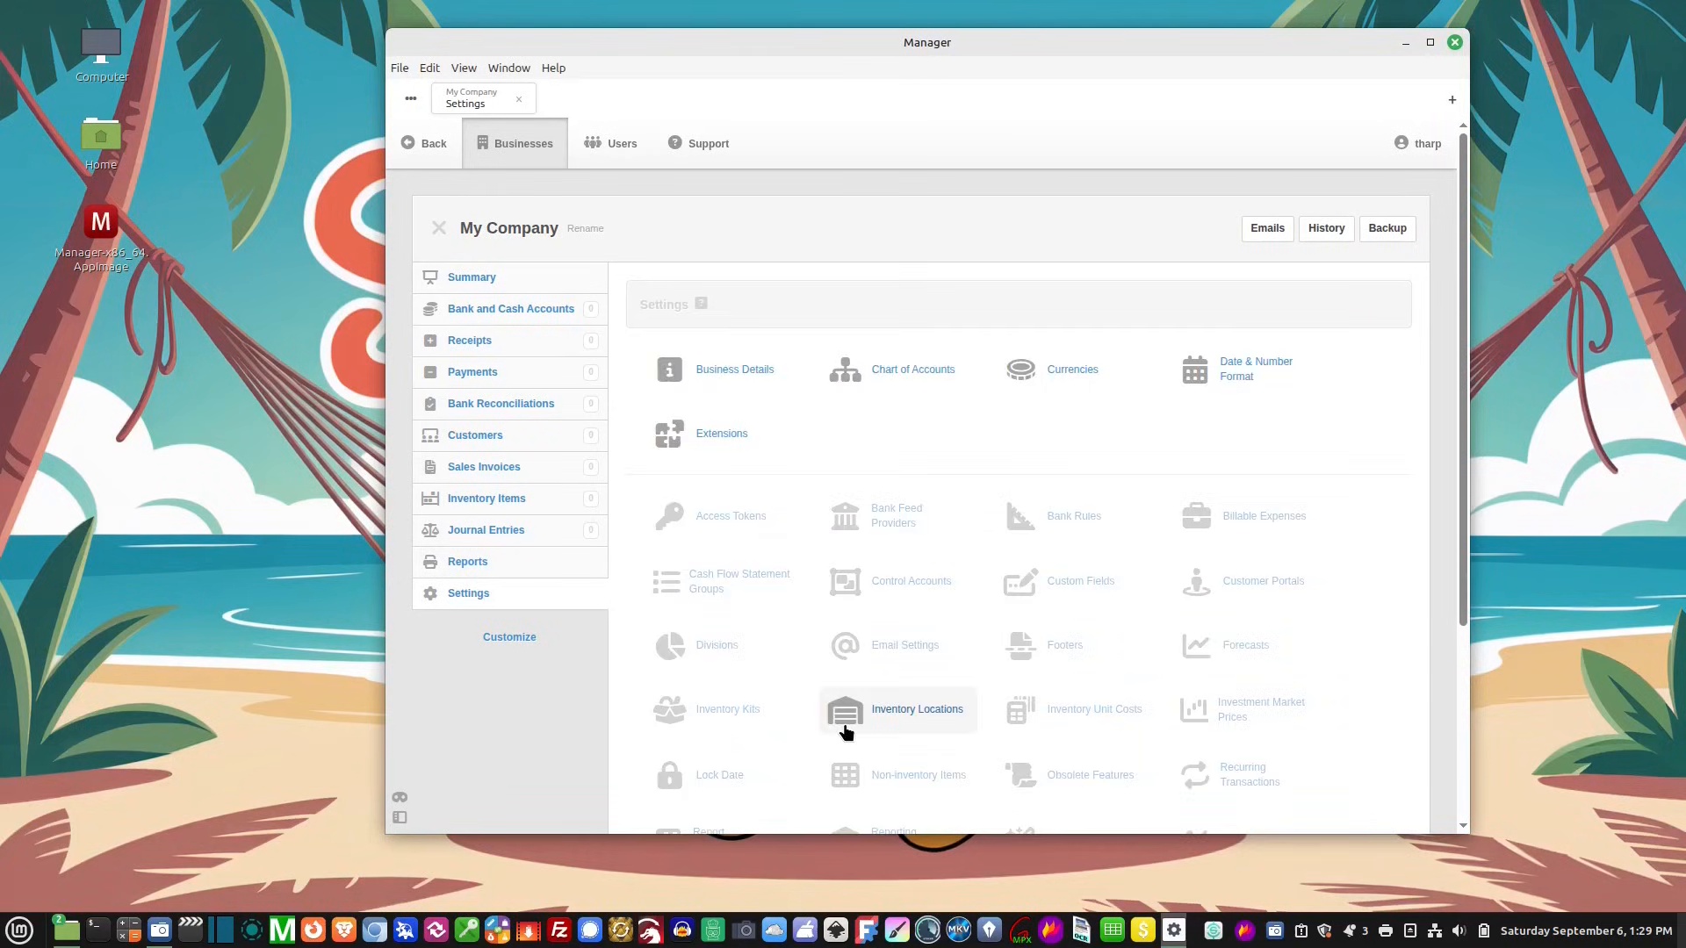
left_click(765, 387)
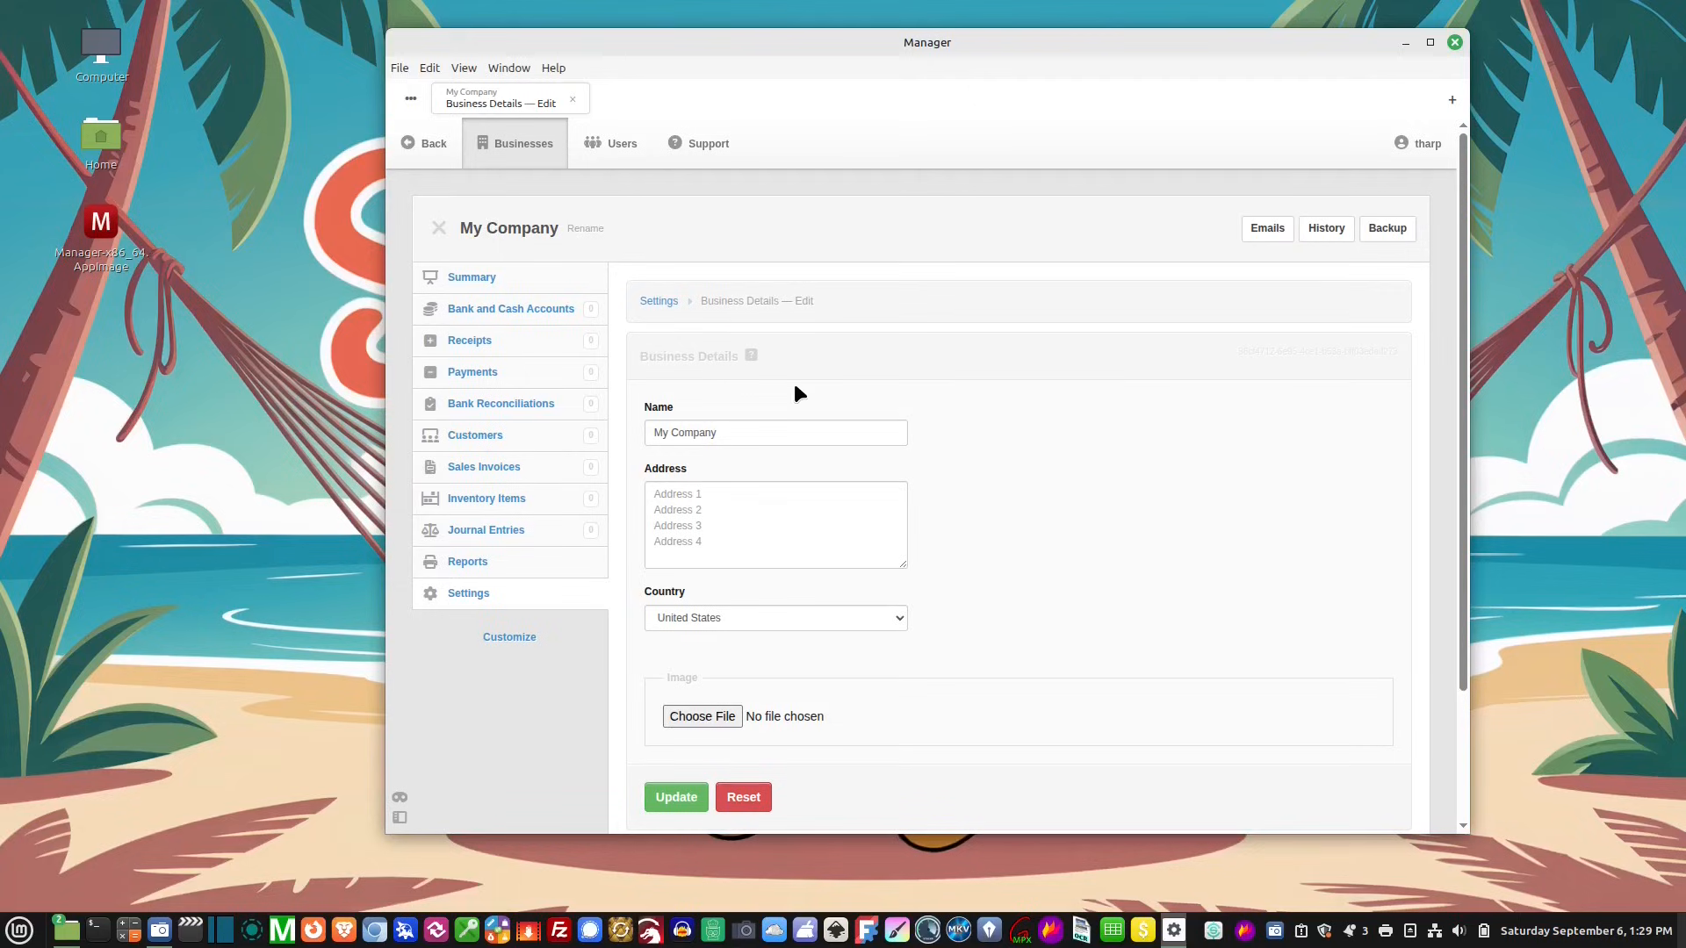
left_click(745, 492)
type("123 ")
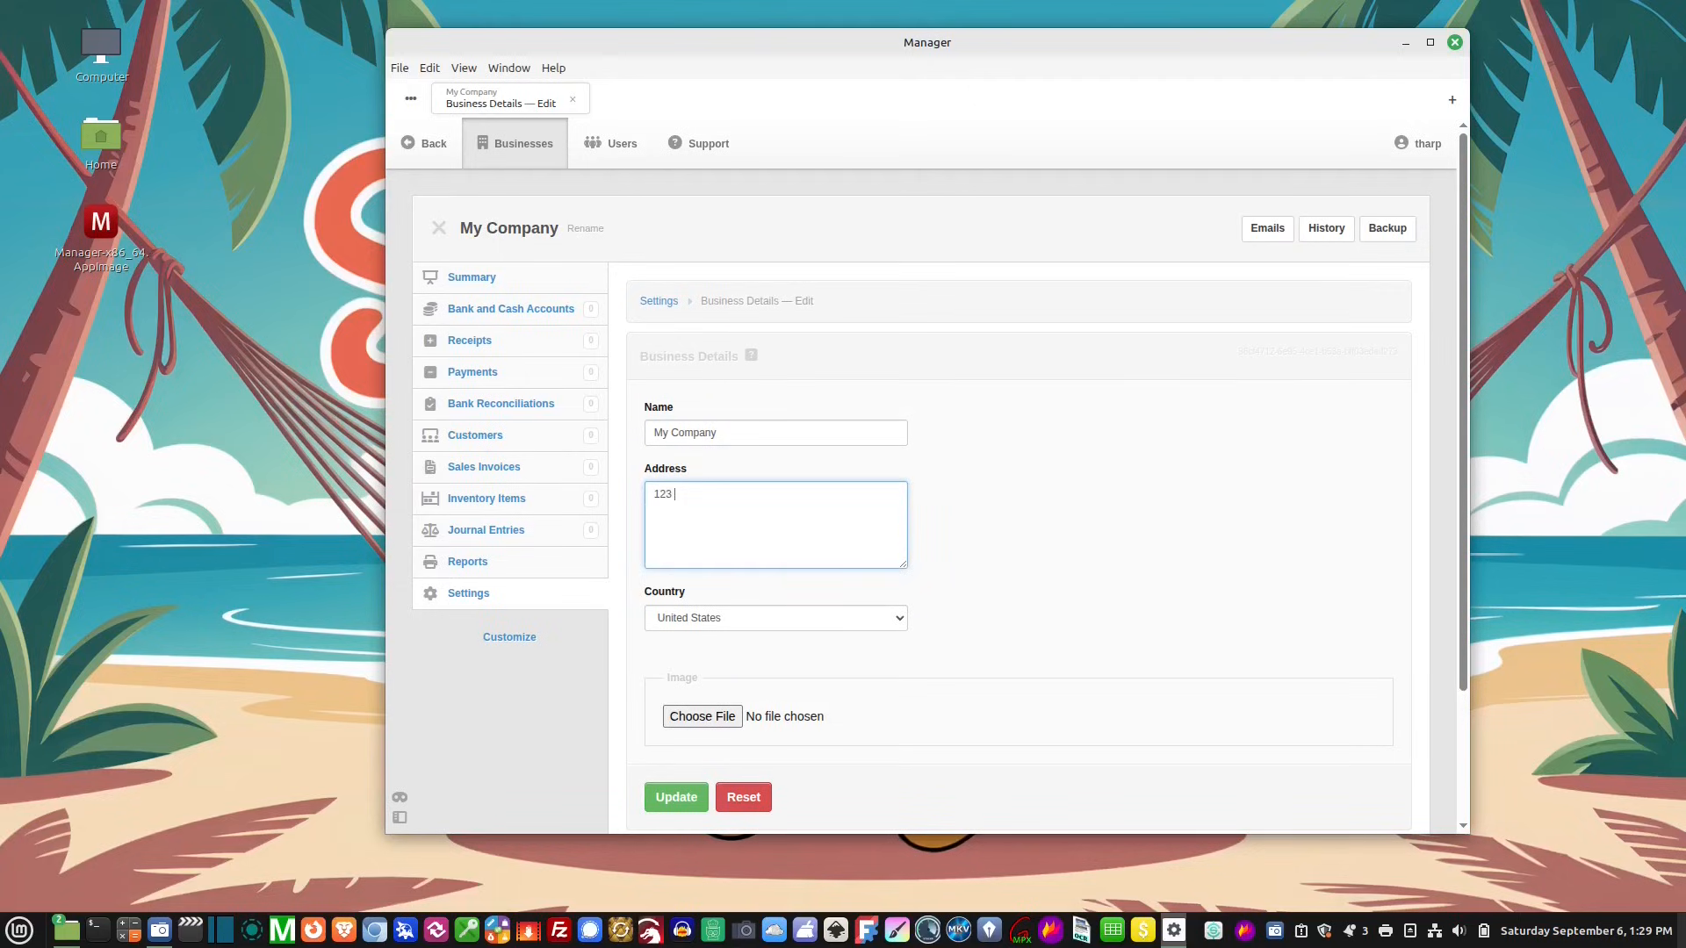
type("Main St")
key("Return")
type("ny")
type("Anywhere, Orego")
left_click(676, 796)
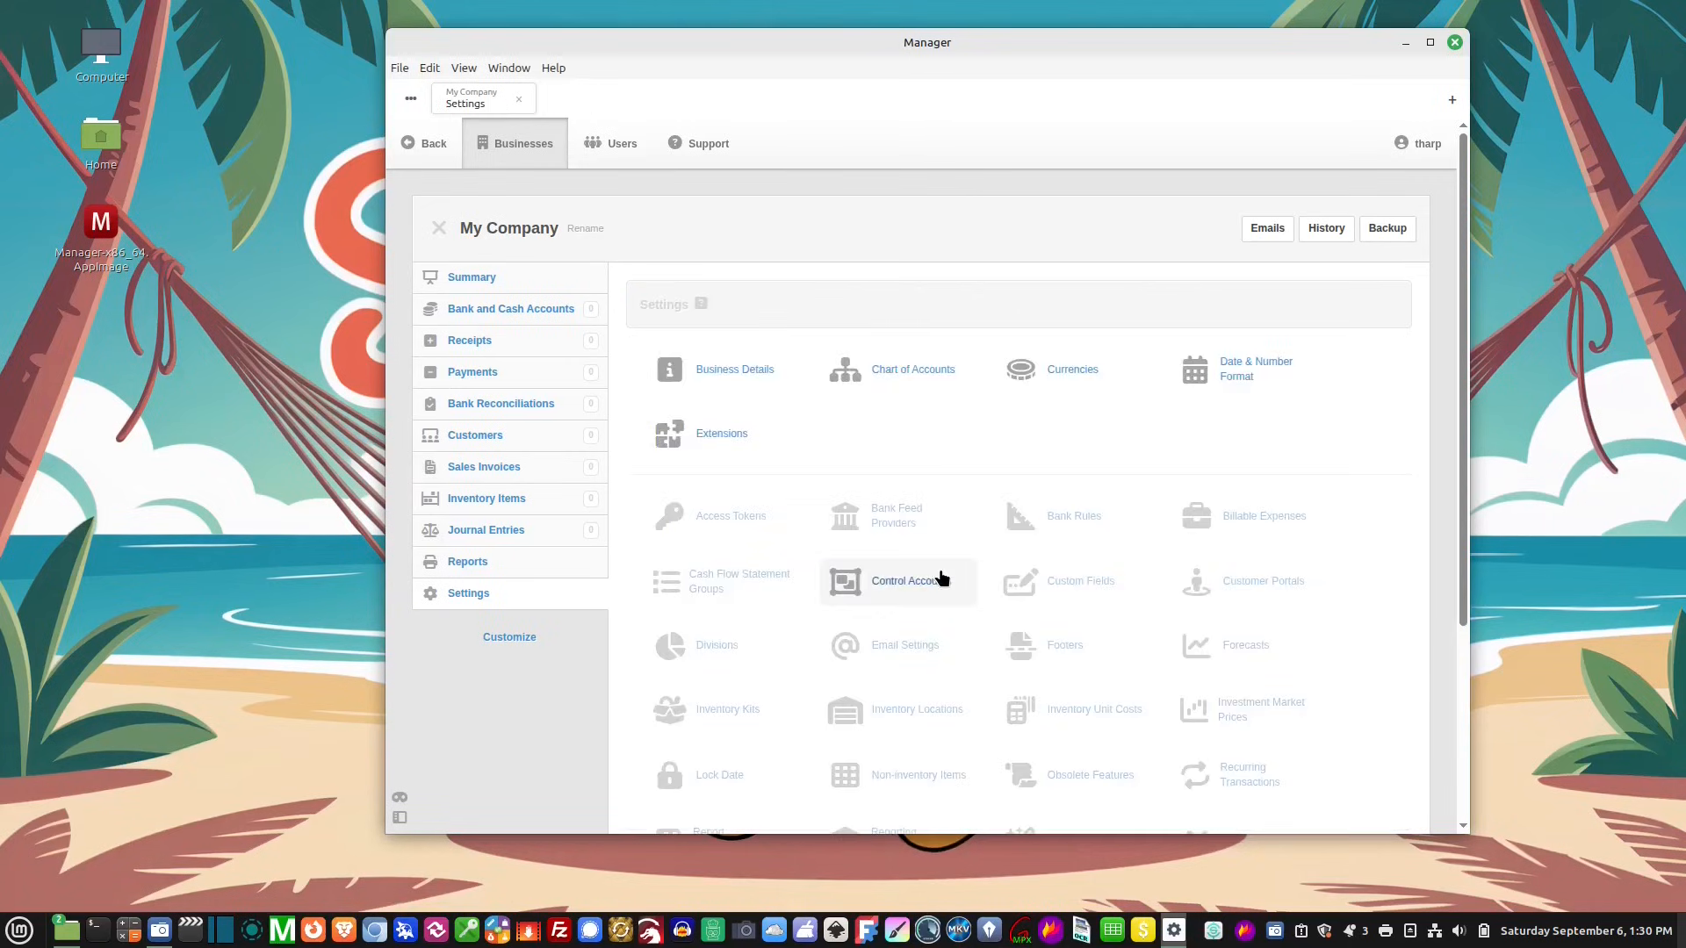
Review the balance sheet and profit and loss accounts in My Company's Chart of Accounts
left_click(949, 376)
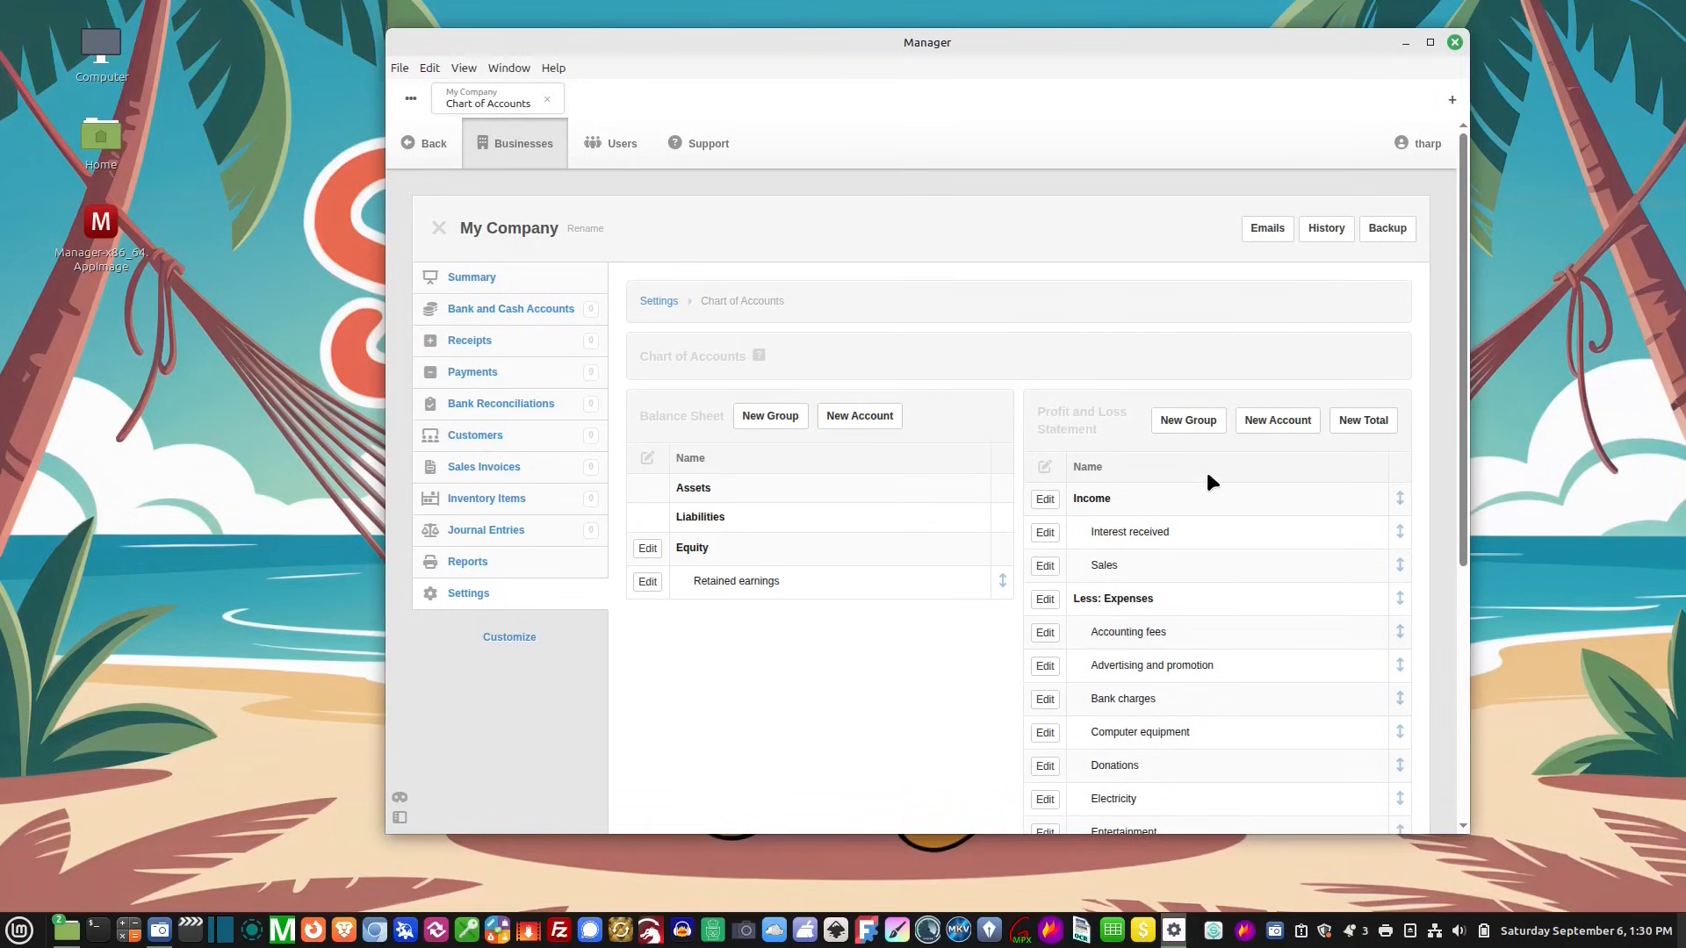
scroll(1205, 467, "down", 3)
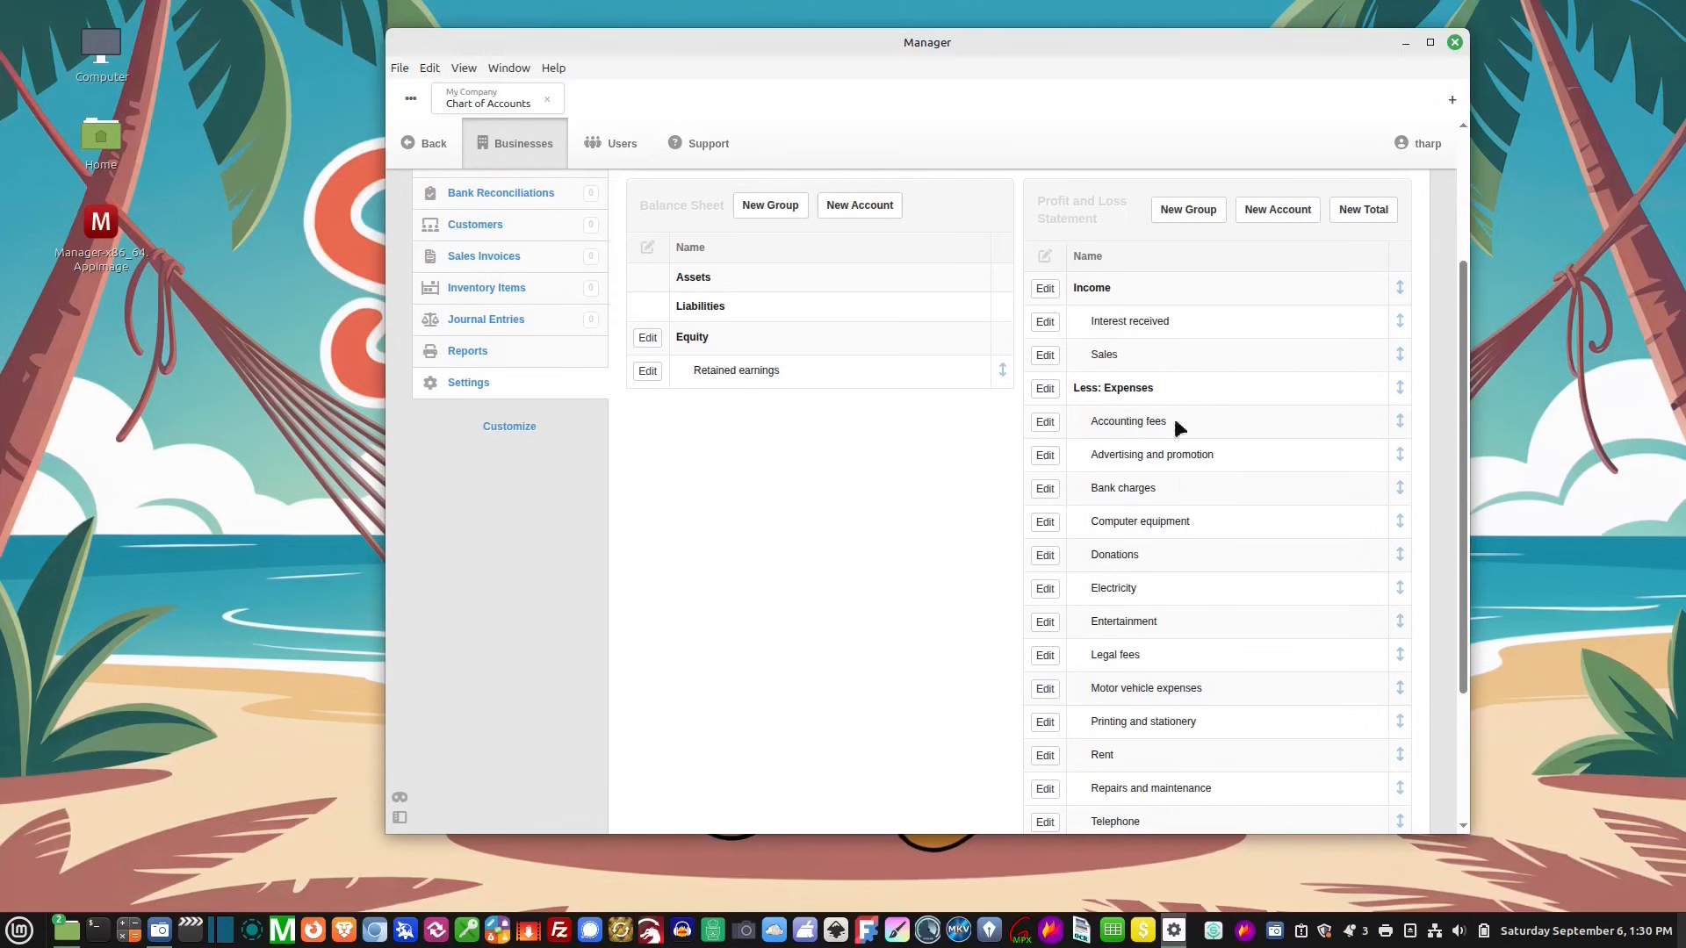
scroll(1181, 520, "down", 3)
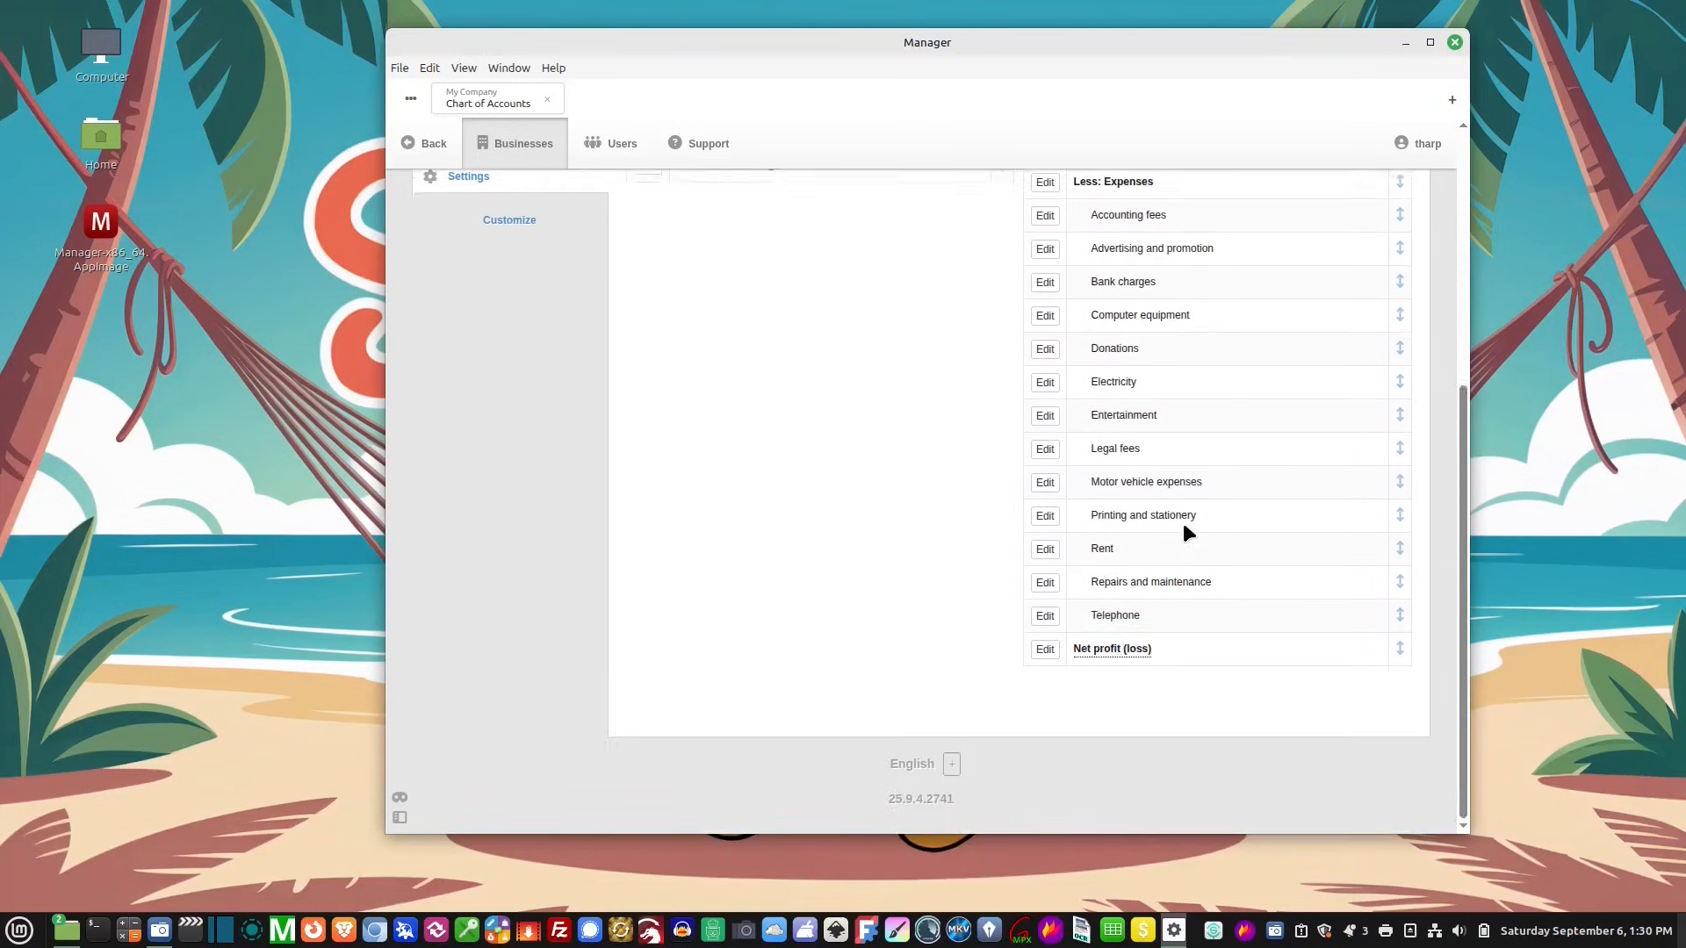
scroll(532, 314, "up", 6)
Create a bank account named Business Checking under Bank and Cash Accounts
left_click(533, 315)
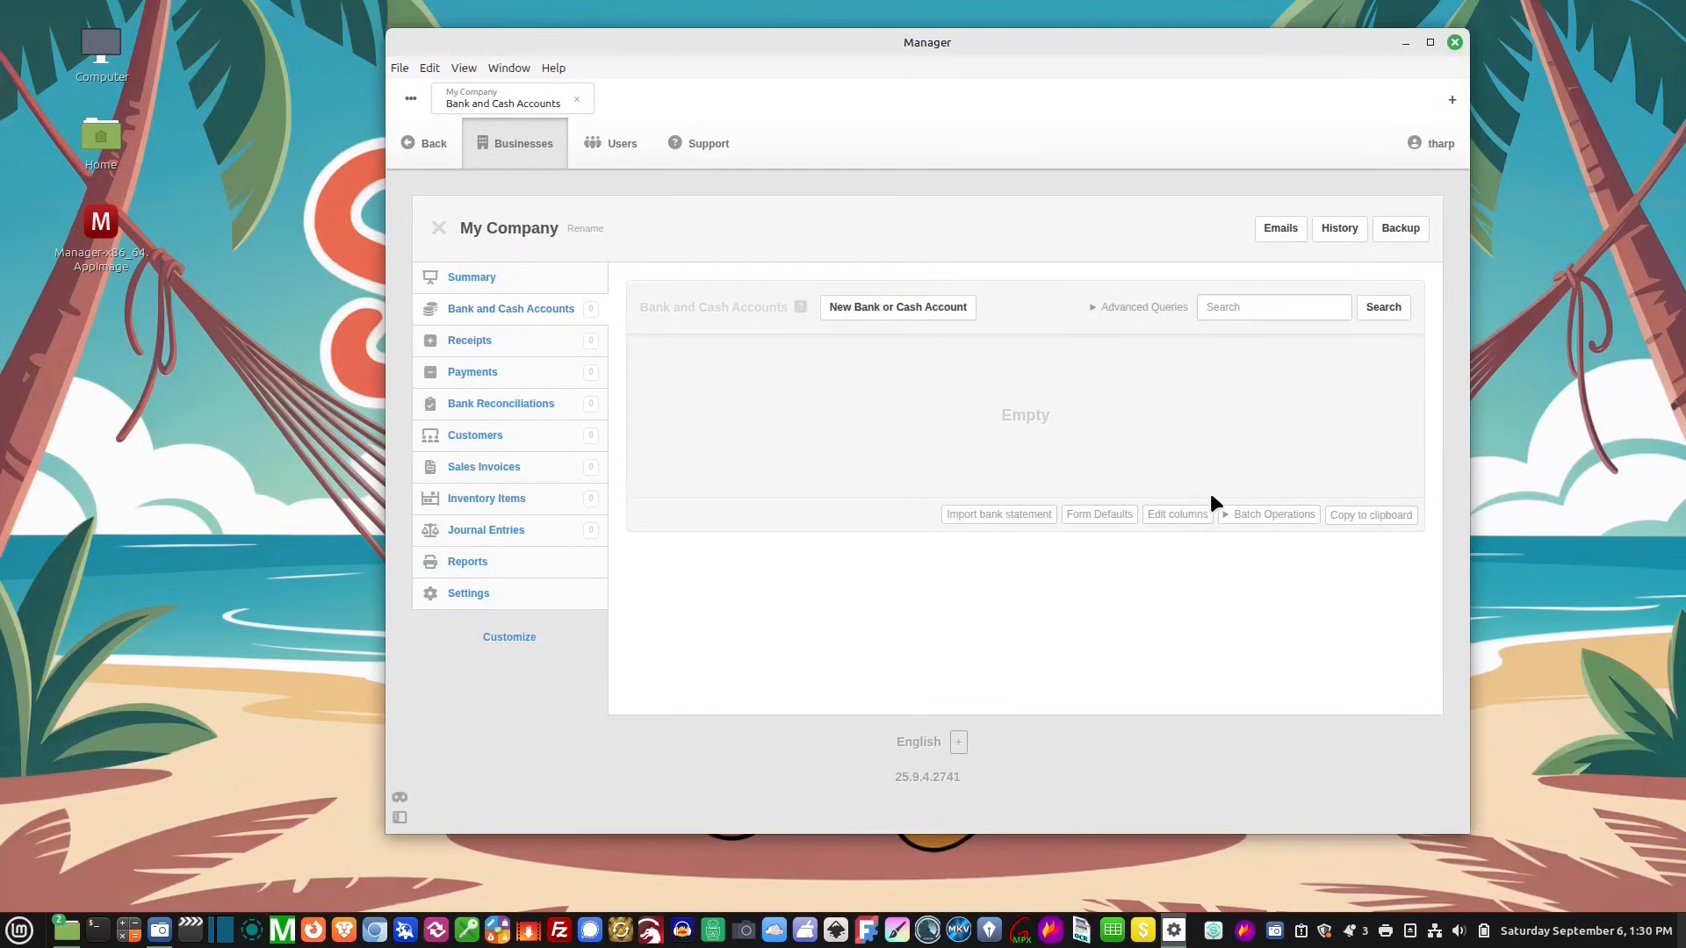
left_click(948, 312)
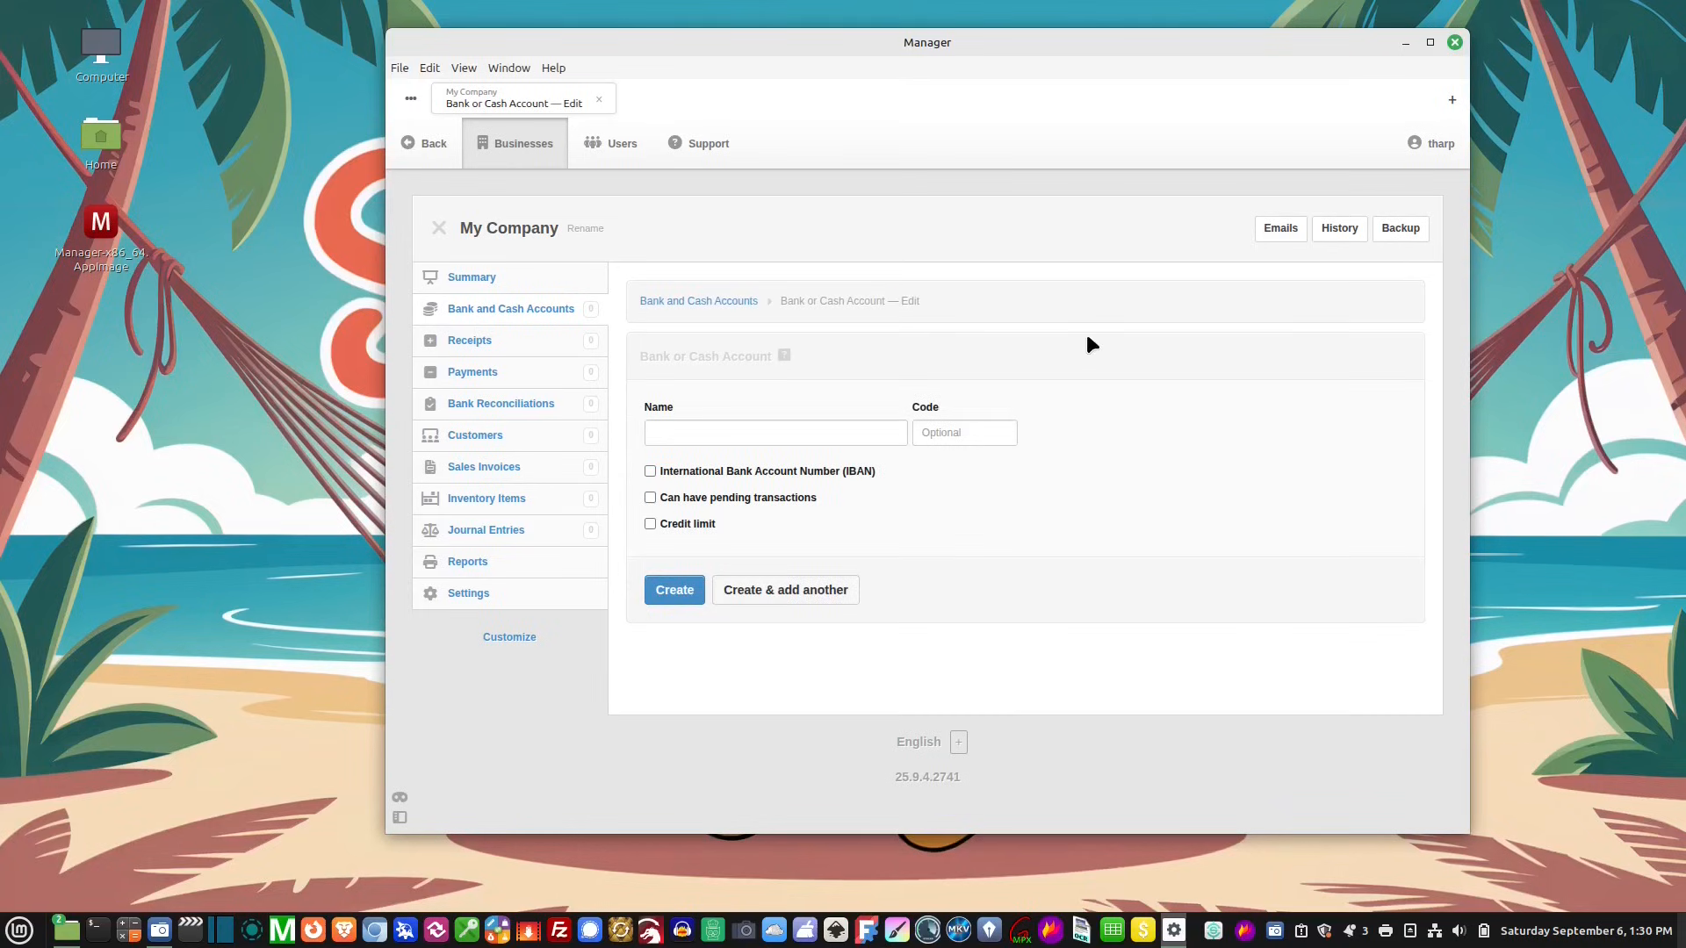
left_click(711, 432)
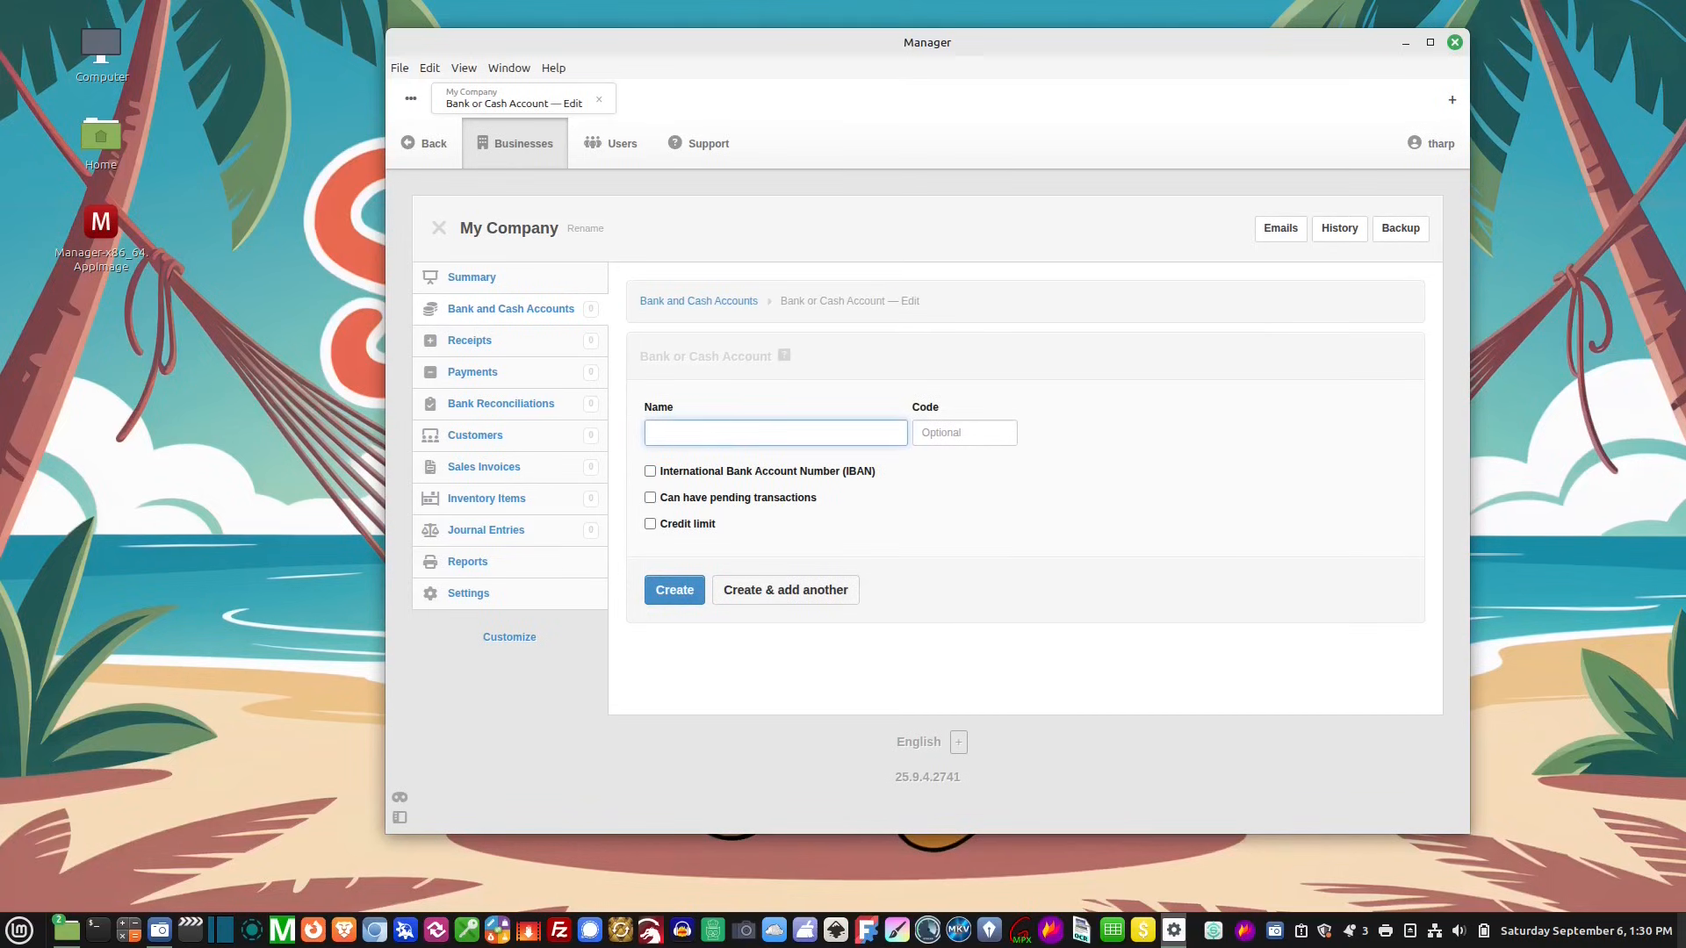
type("Business Checking")
left_click(677, 590)
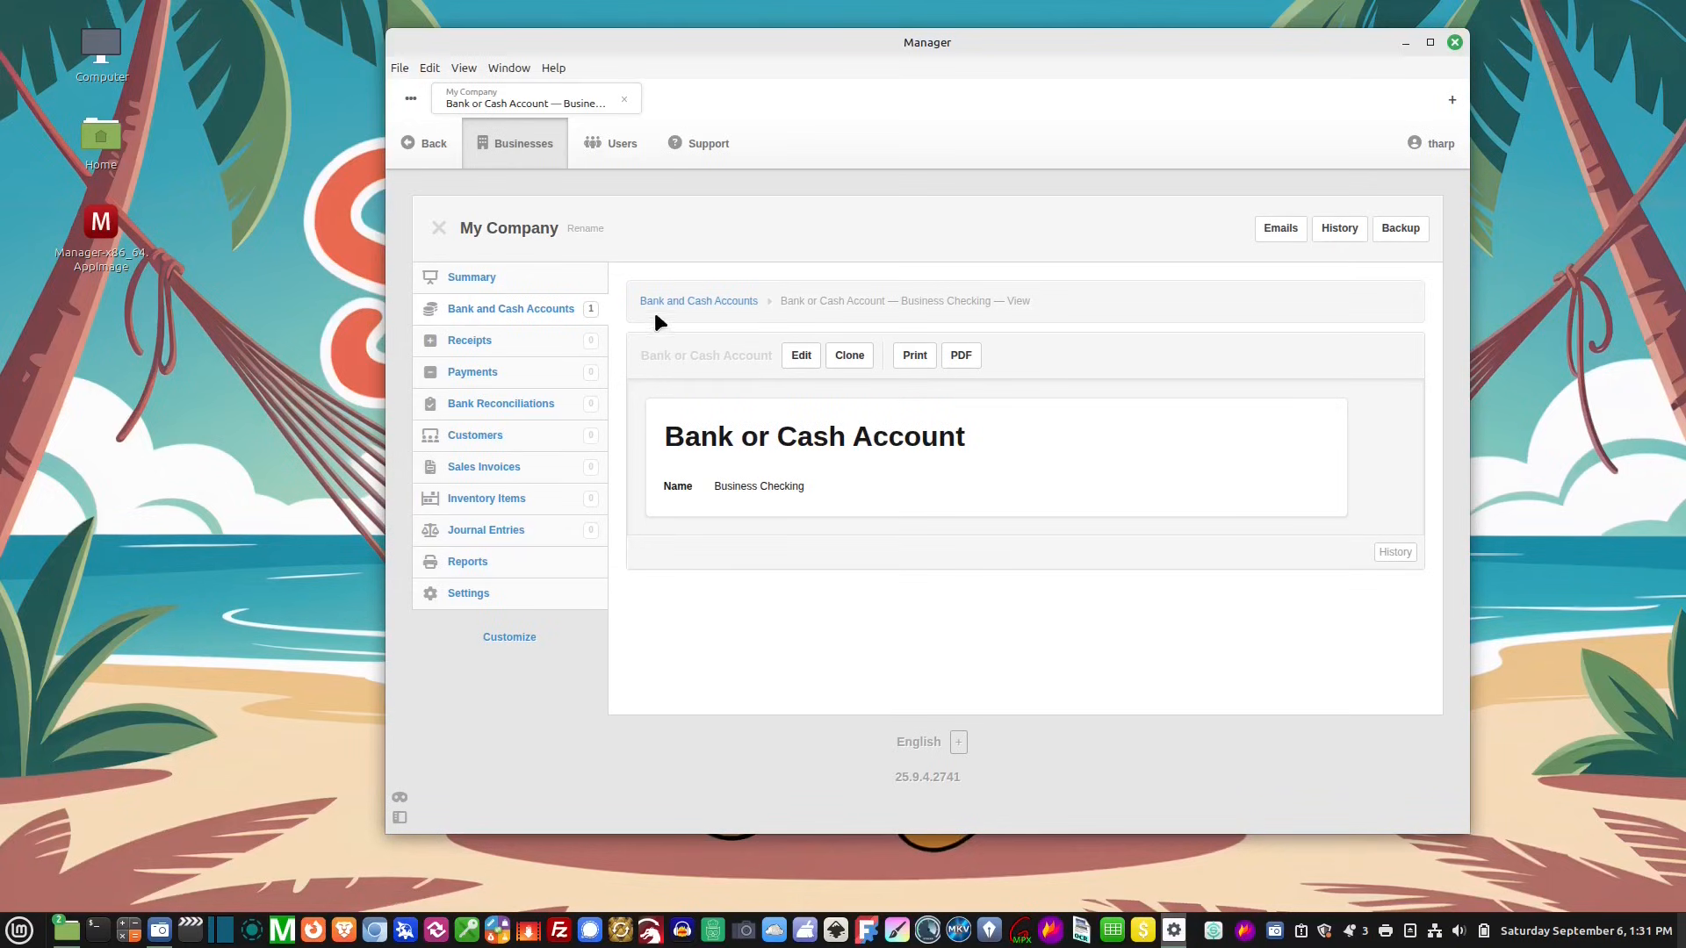
Add another account named Cash under Bank and Cash Accounts and return to the account list
left_click(562, 322)
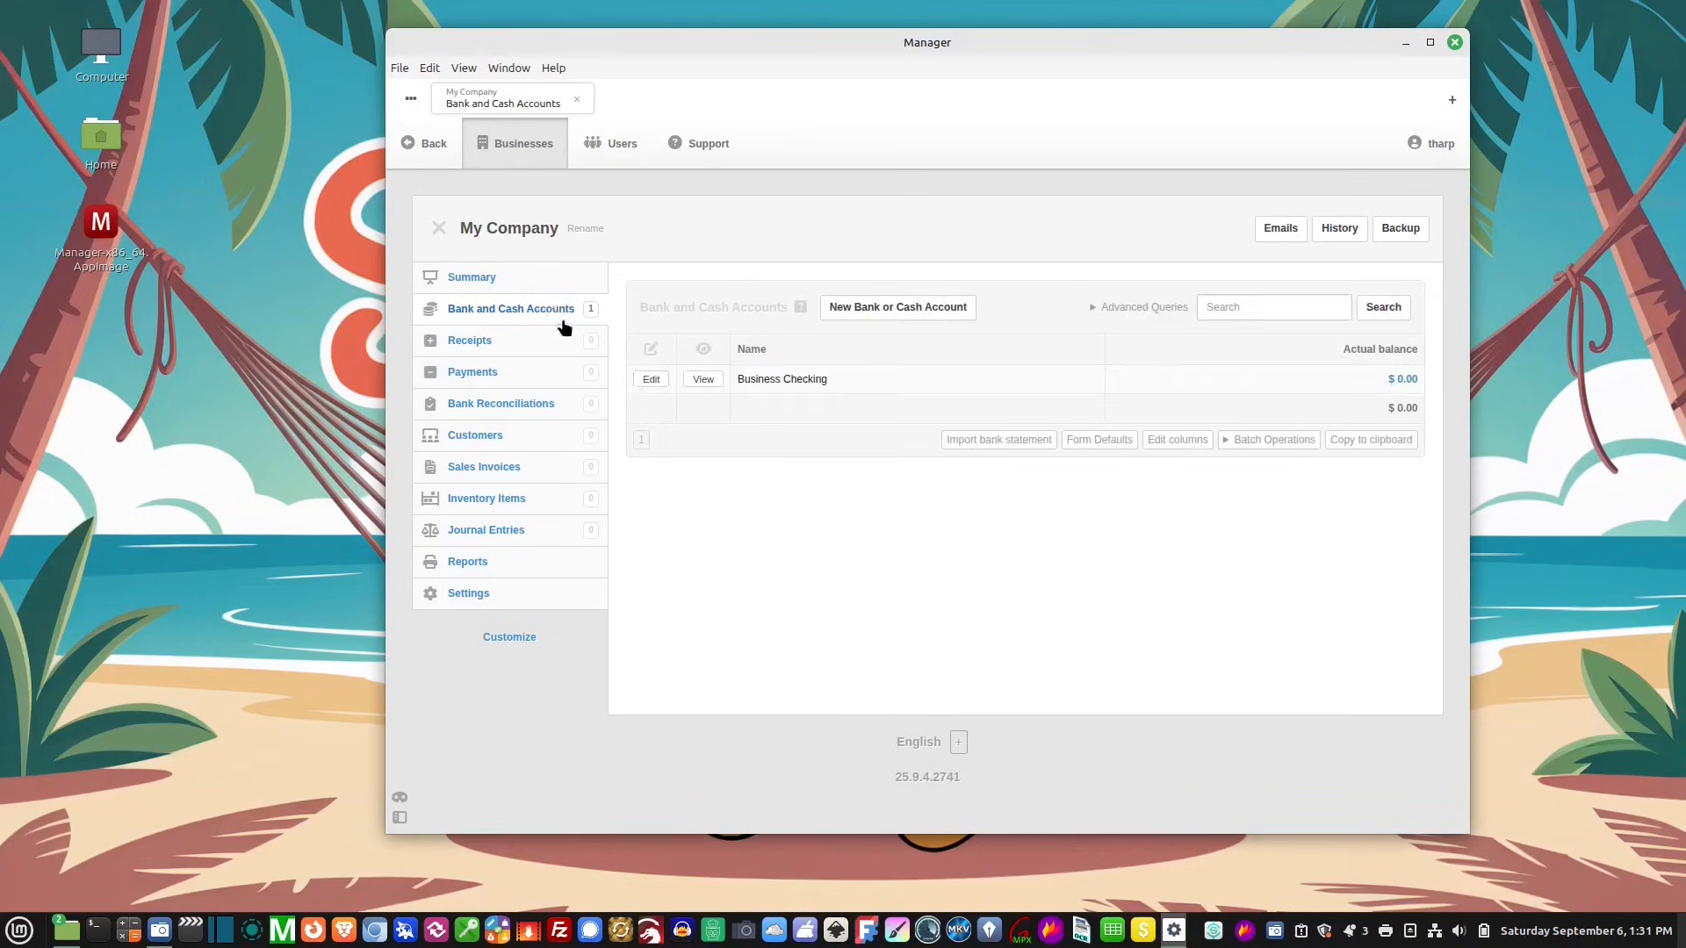
left_click(952, 307)
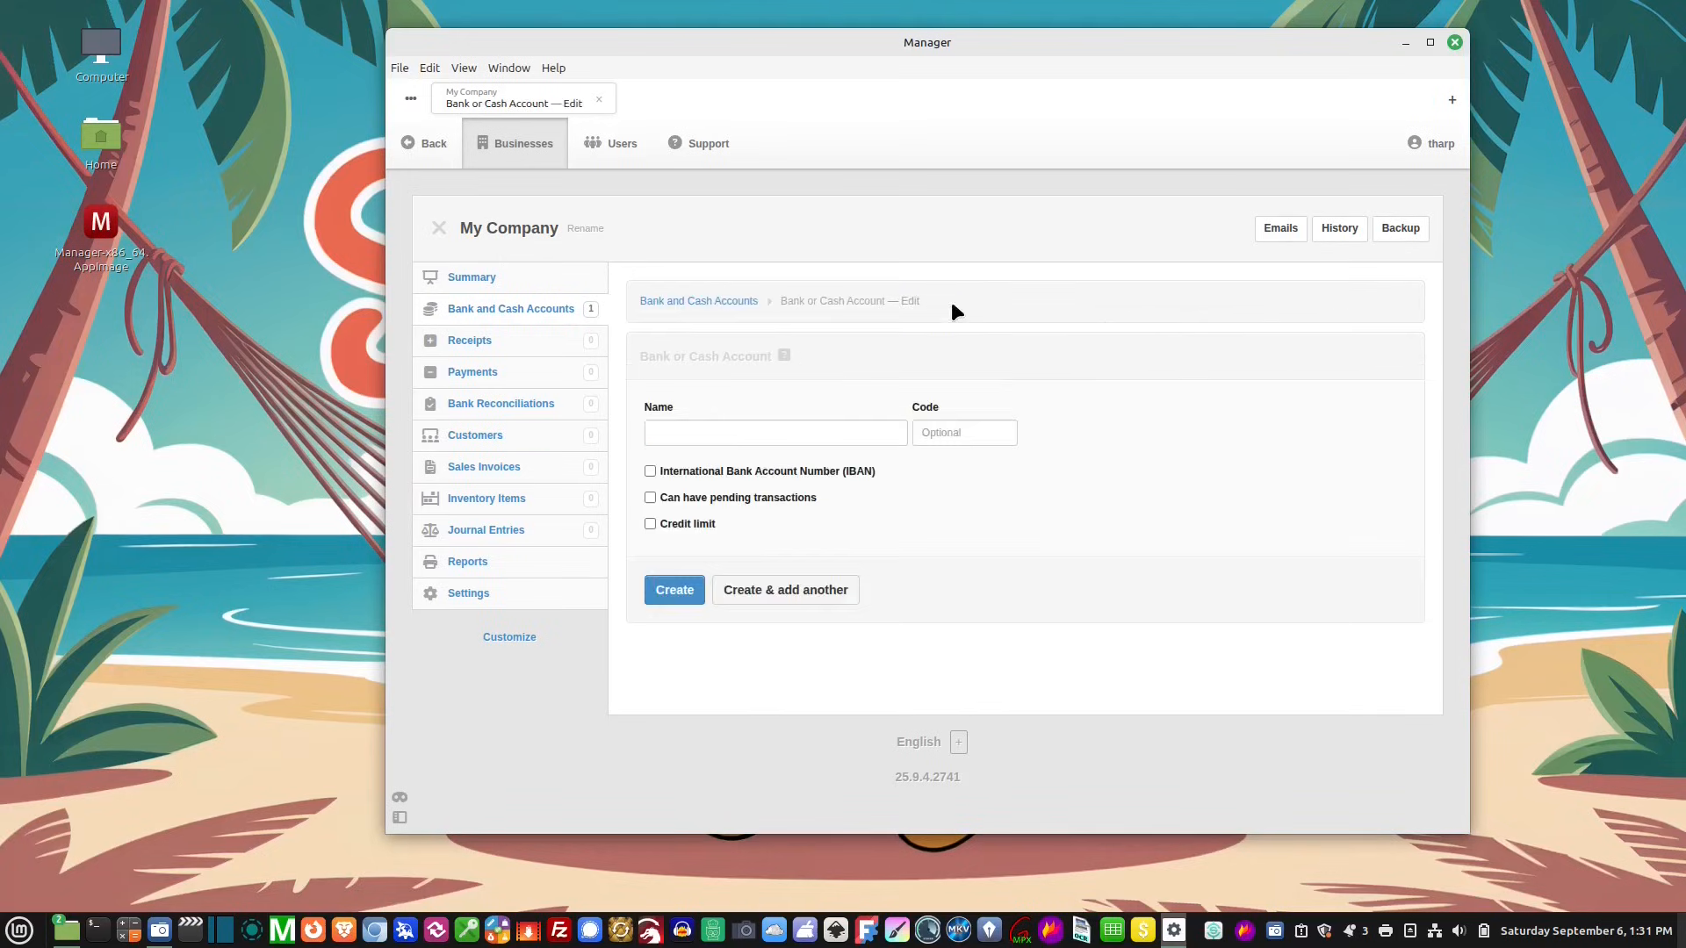
type("Cash")
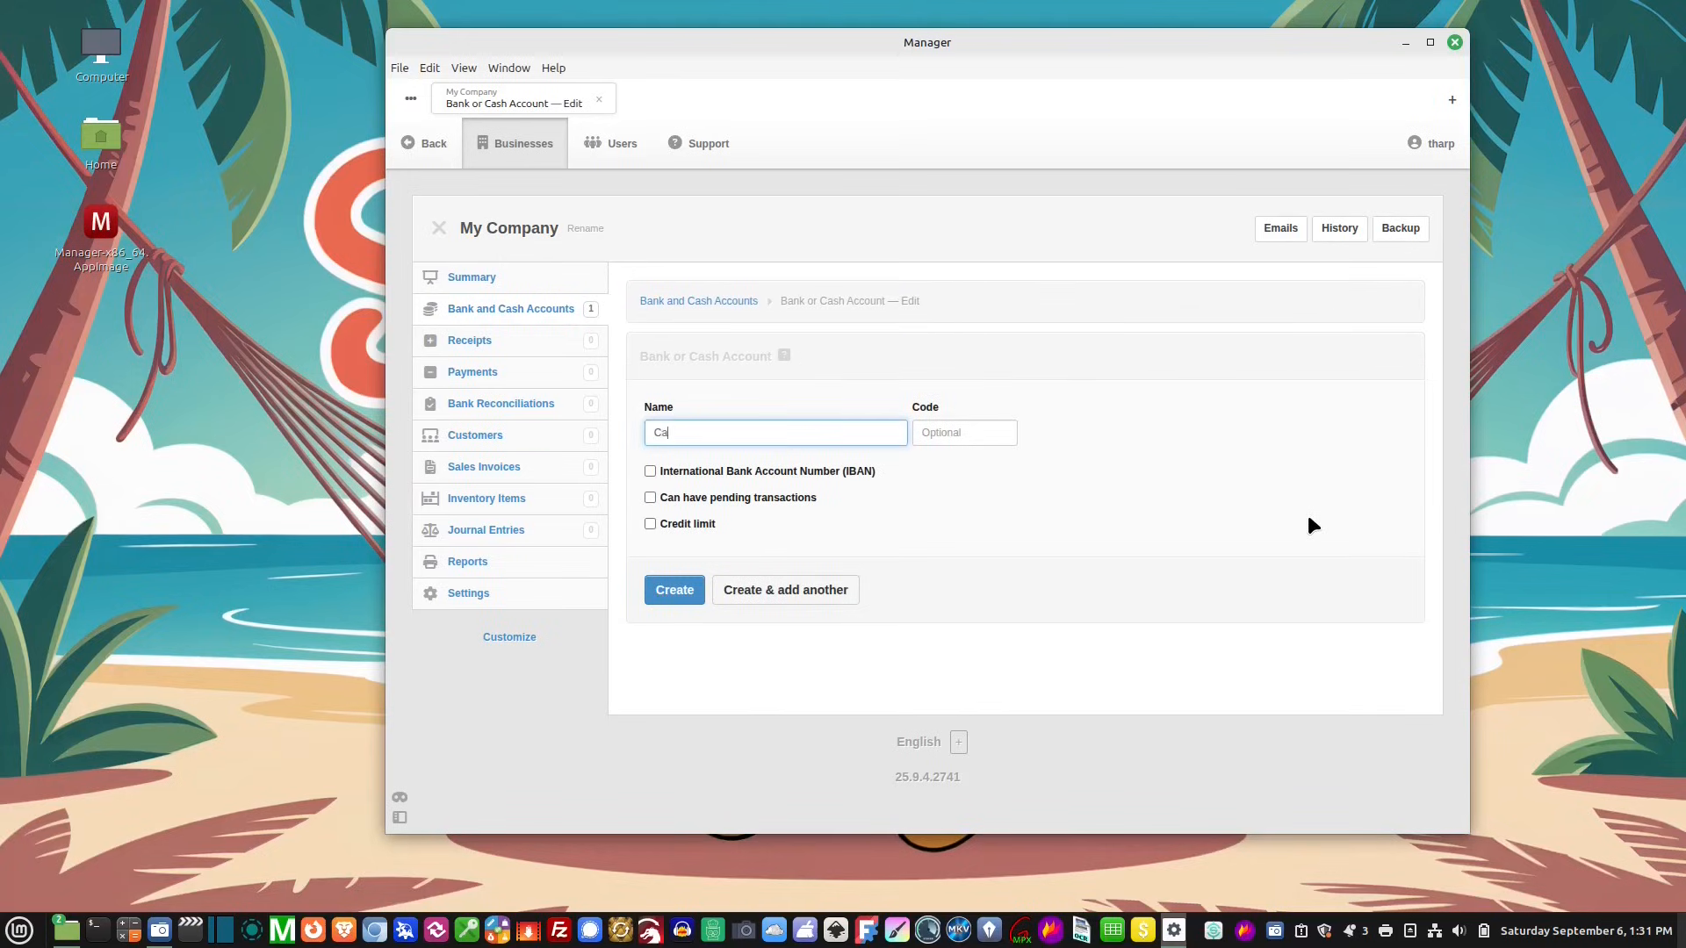
left_click(667, 590)
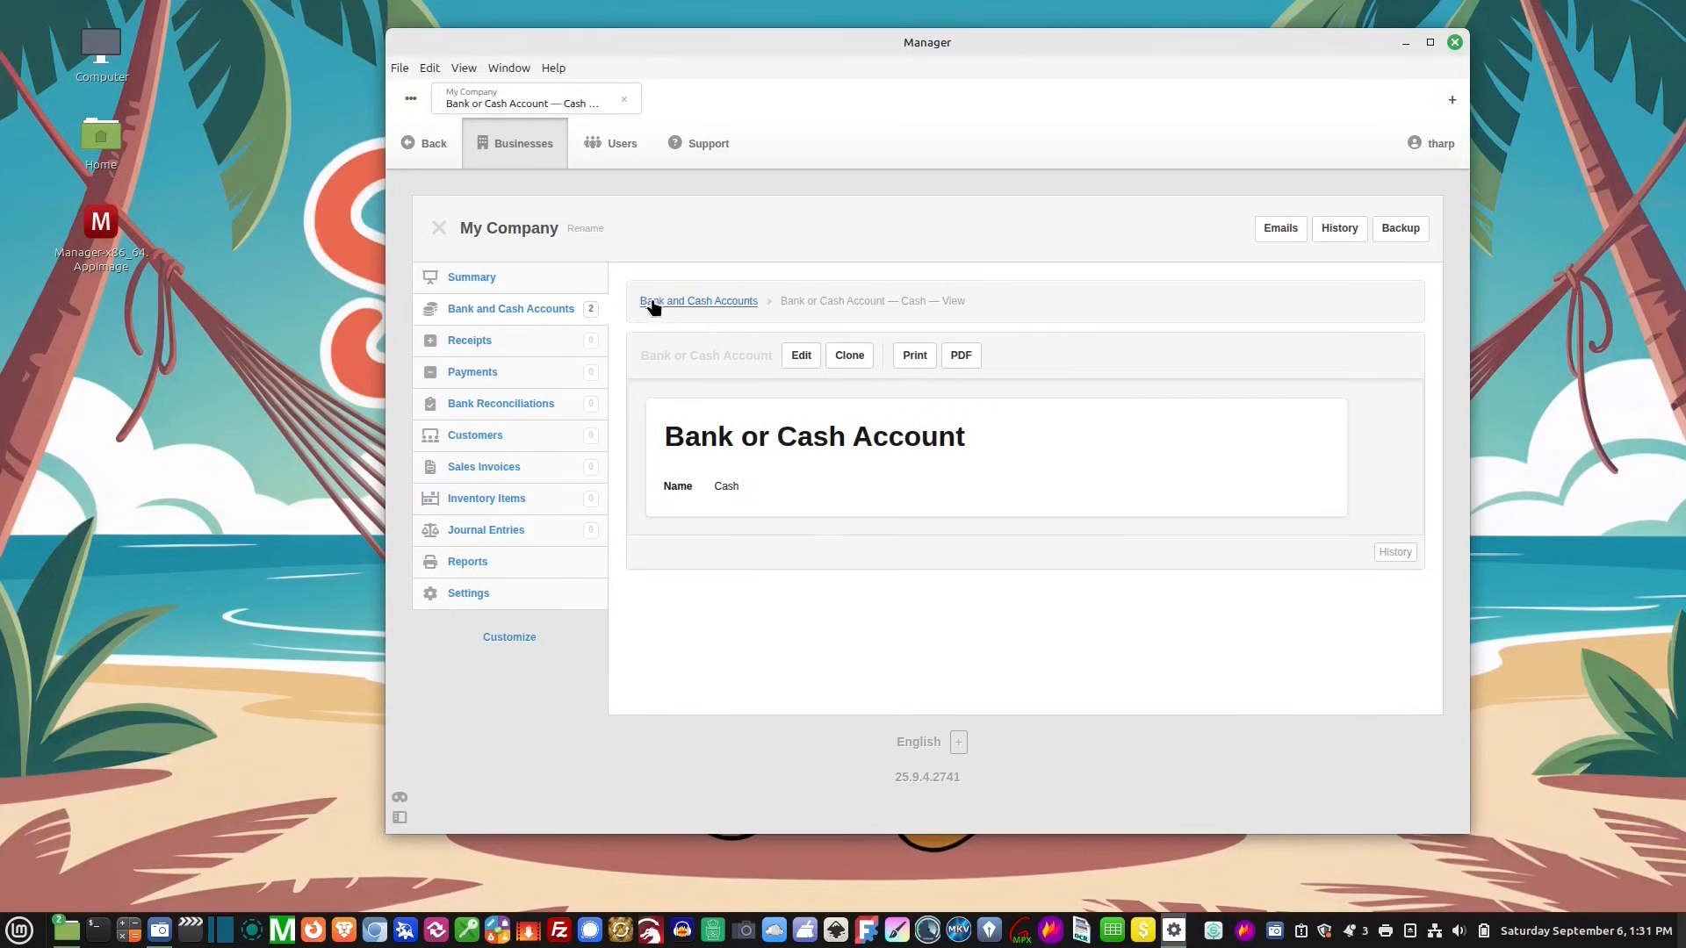
left_click(674, 301)
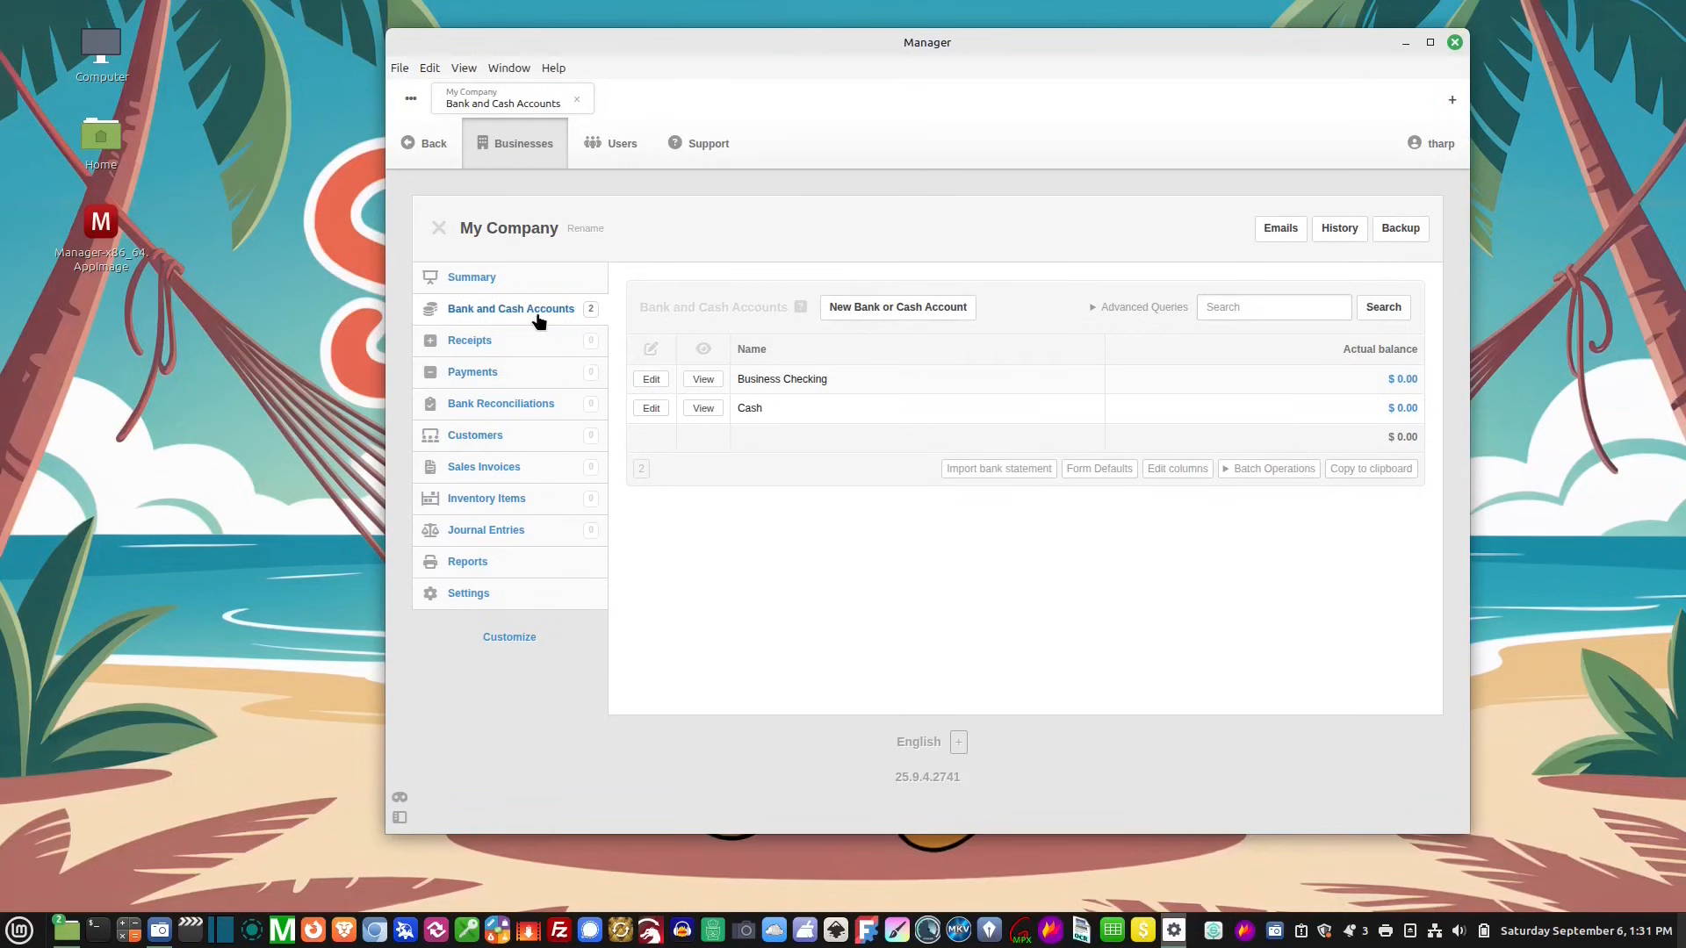
Create an inventory item with the item code WT2 and the item name Widget
left_click(514, 499)
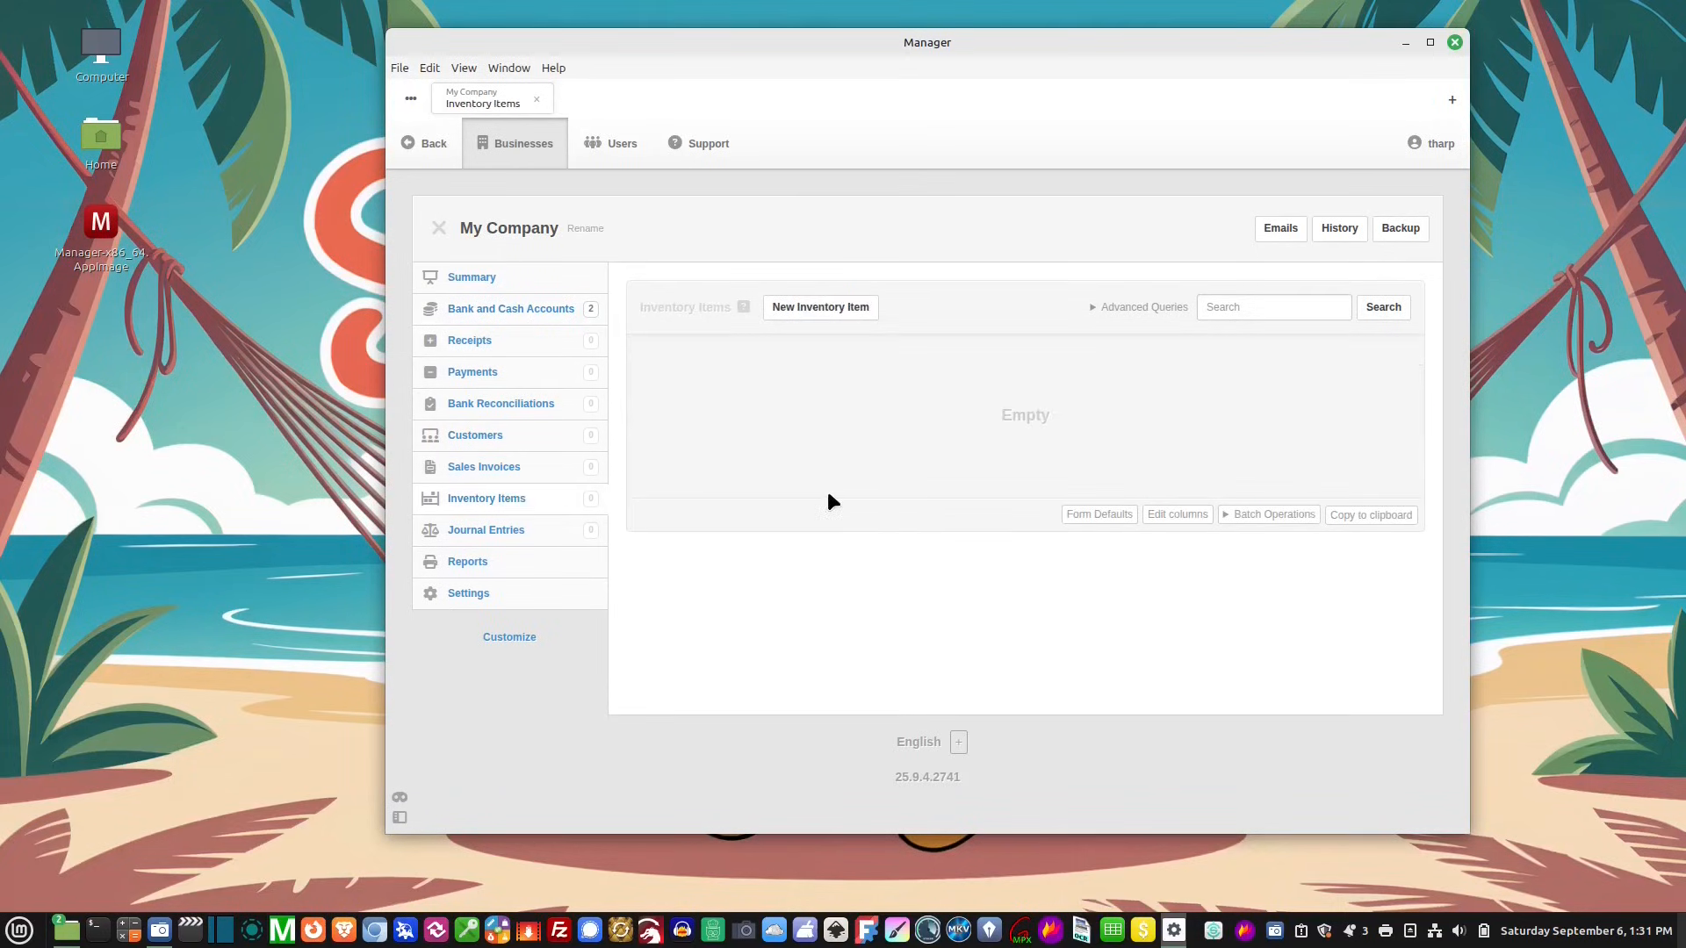
left_click(860, 310)
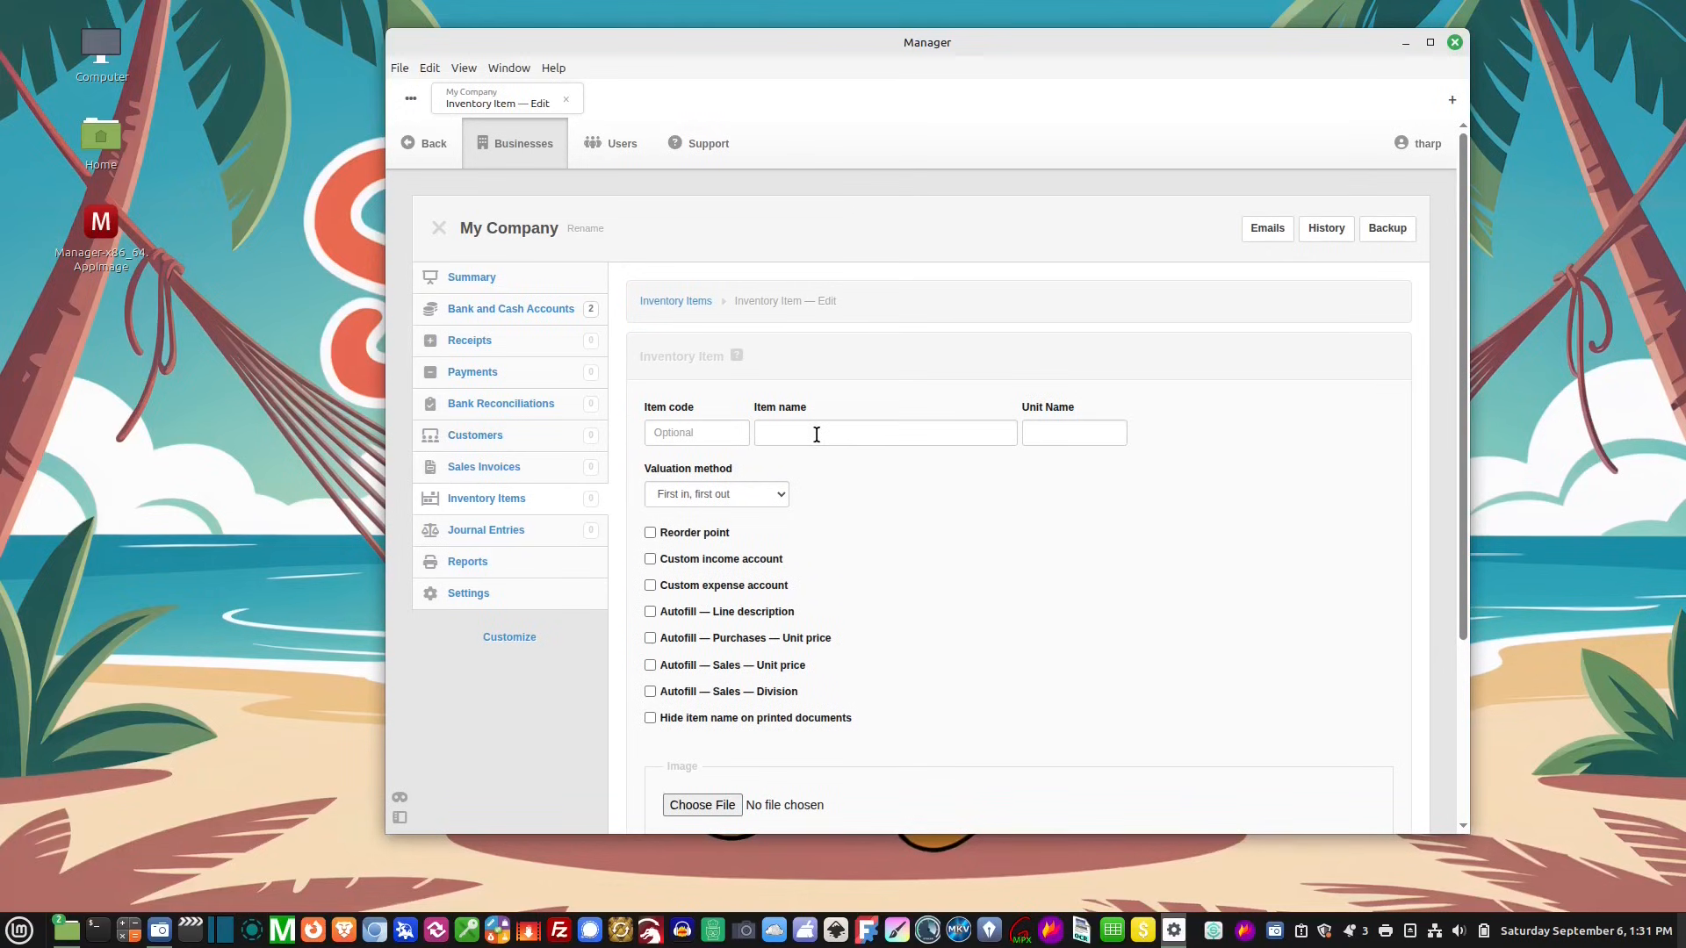
left_click(720, 437)
type("WT2")
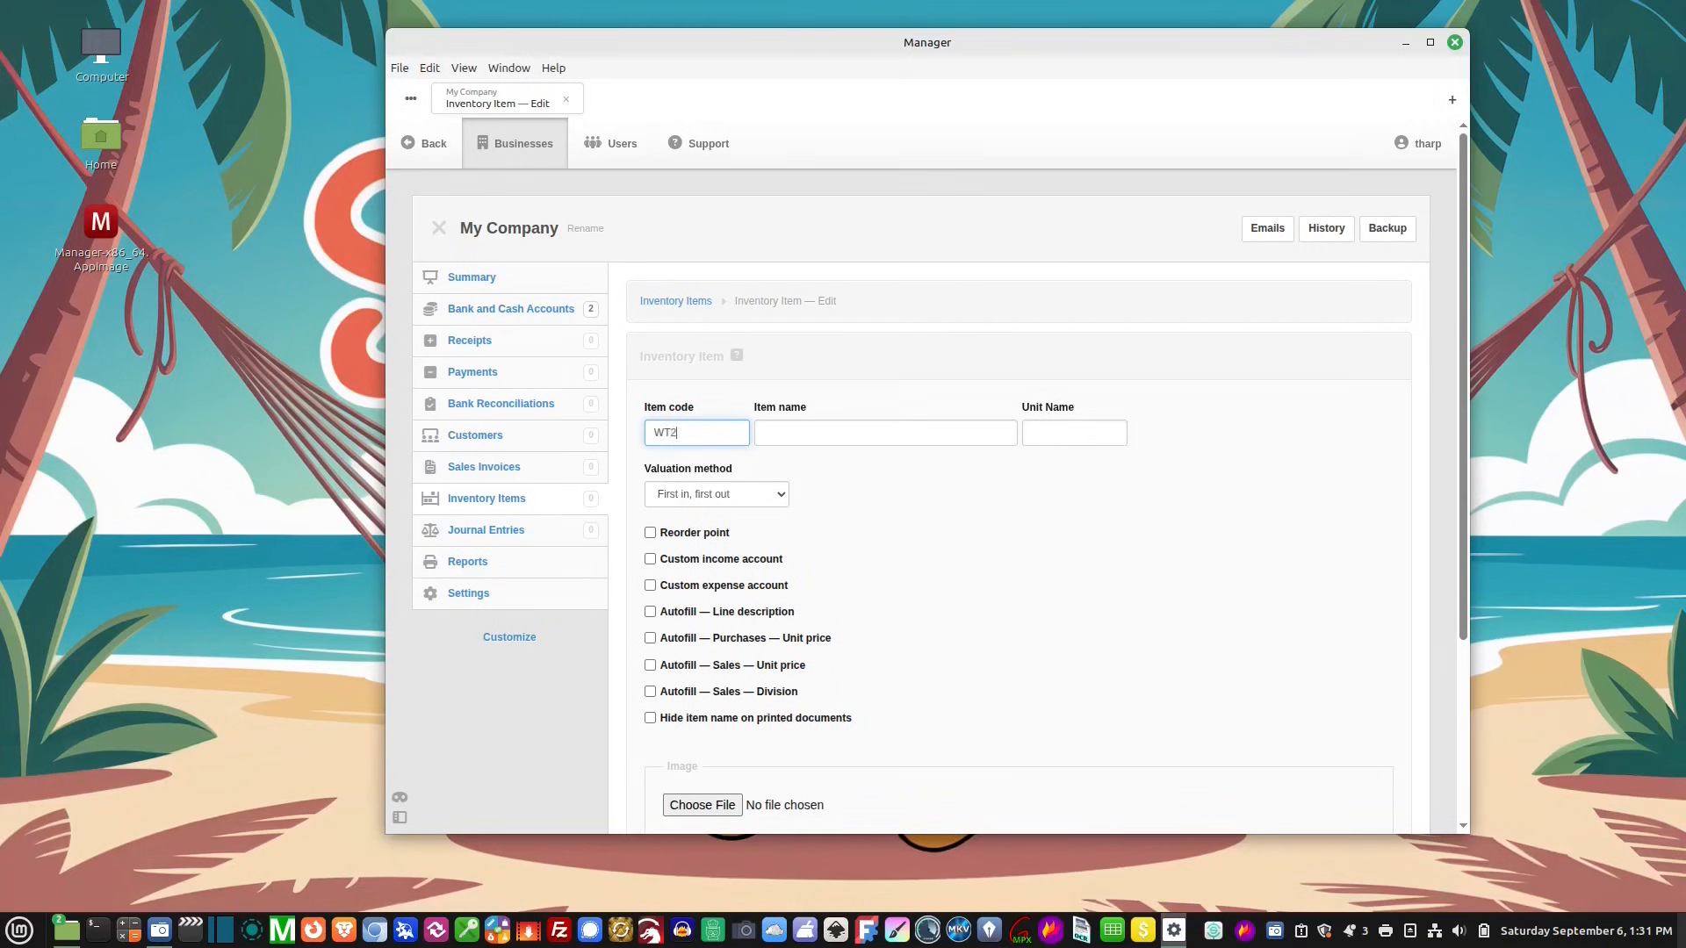
left_click(885, 433)
type("Widget")
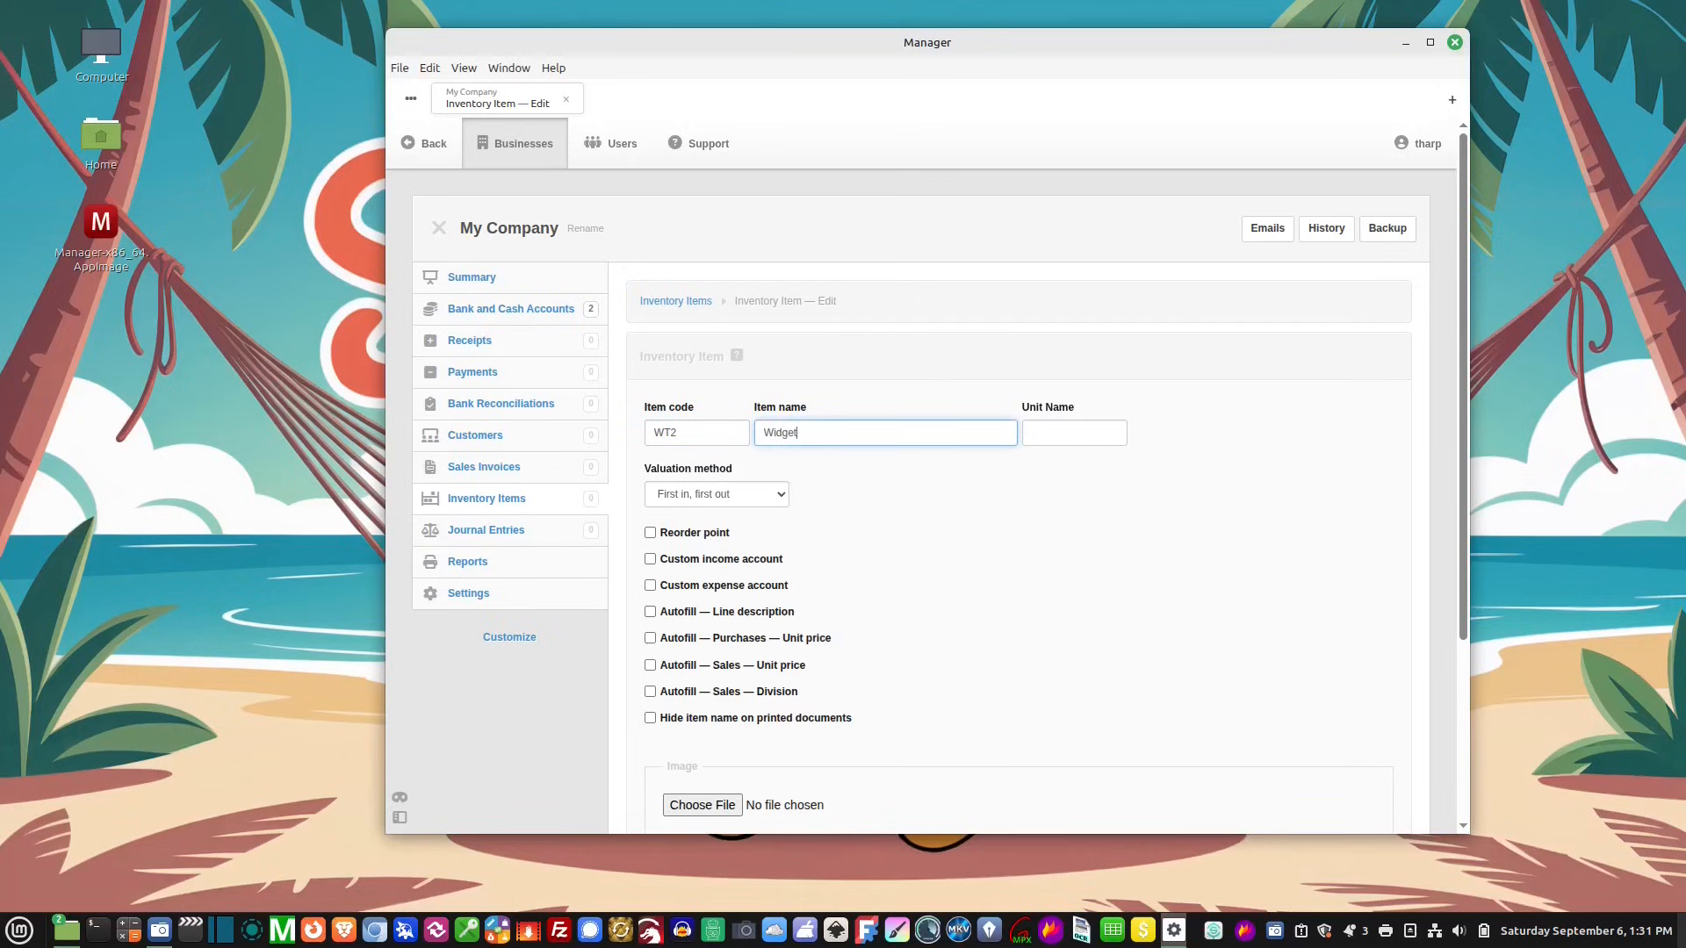
key("Tab")
key("Tab")
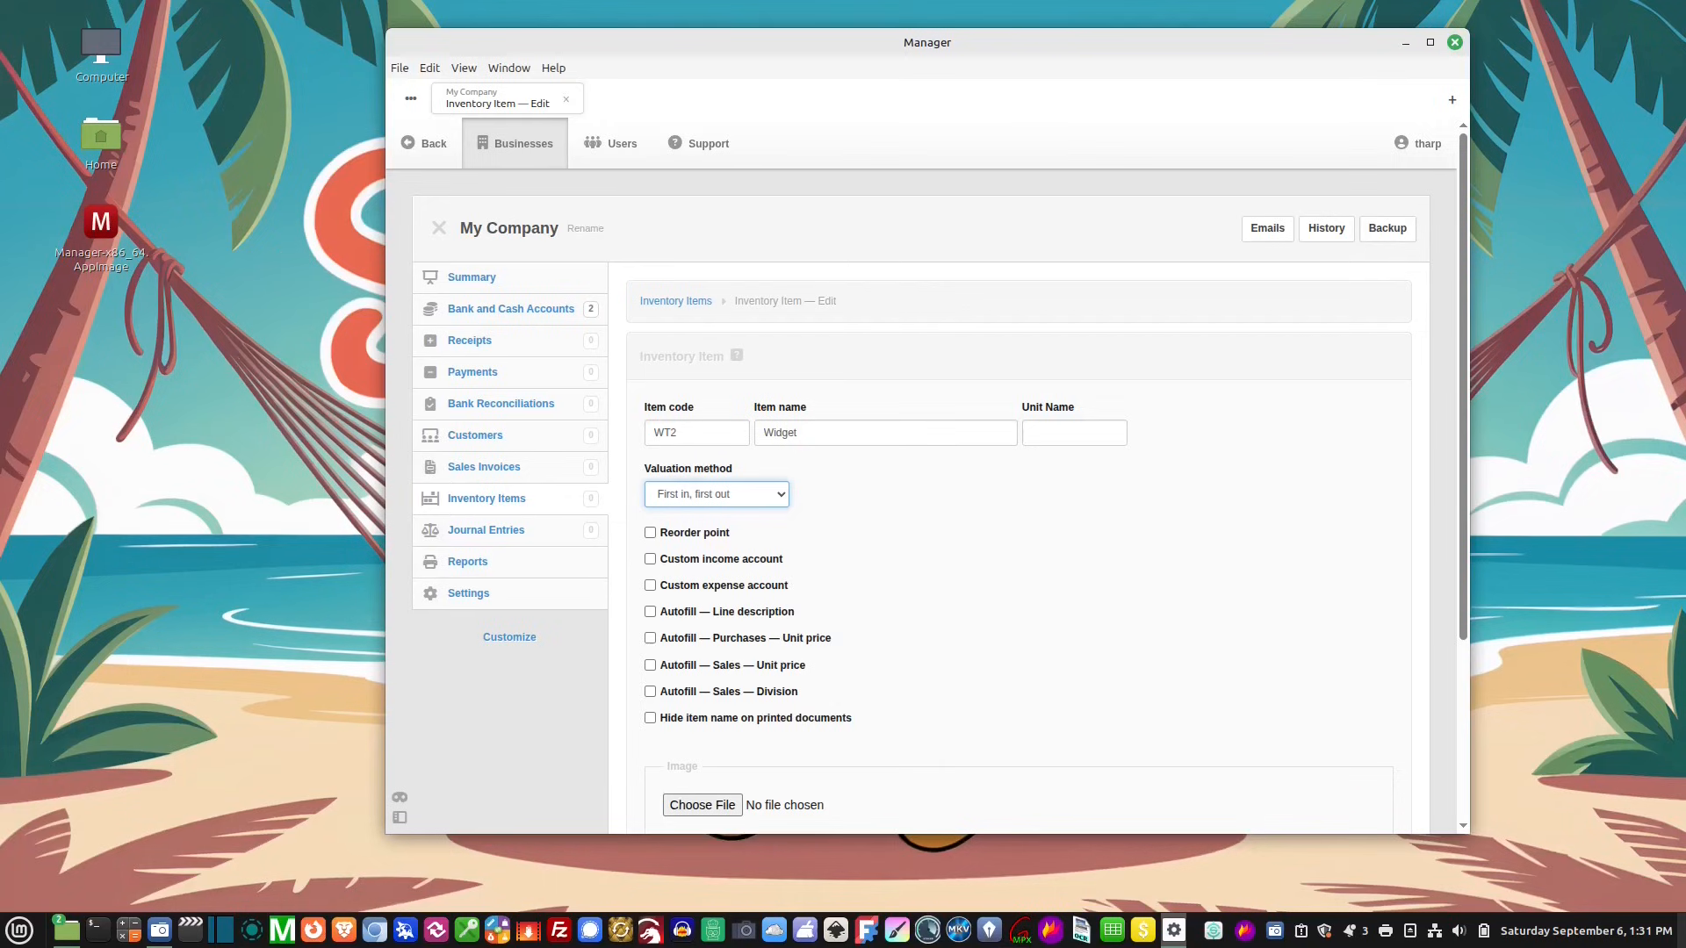
scroll(867, 565, "down", 3)
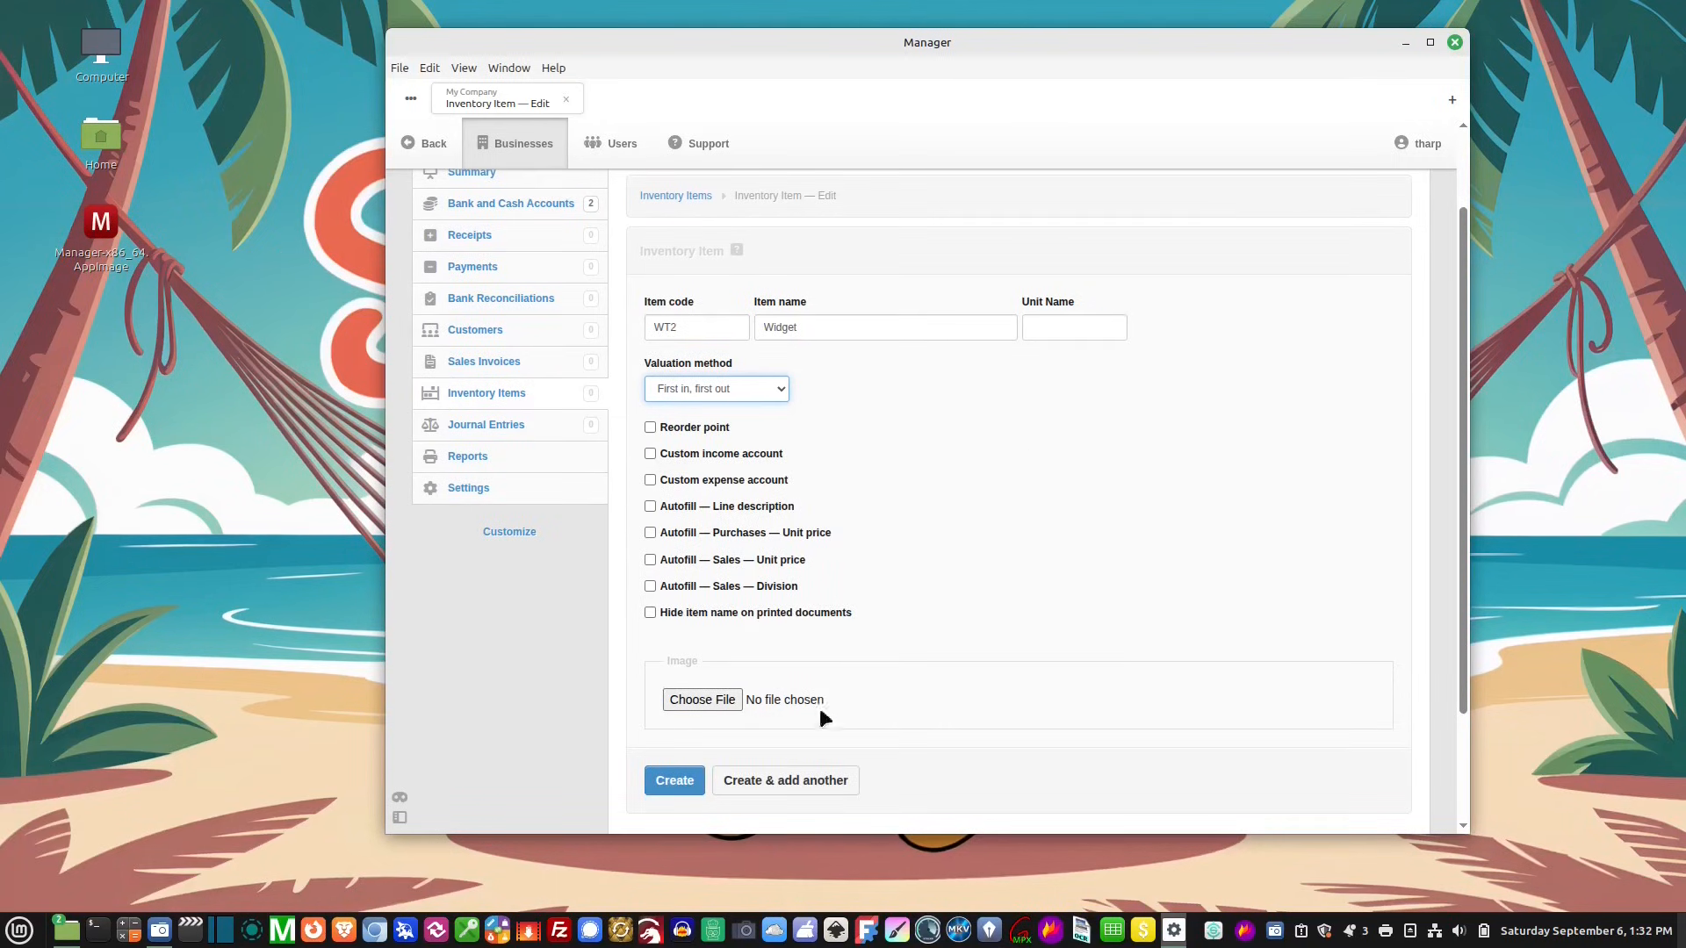
left_click(689, 786)
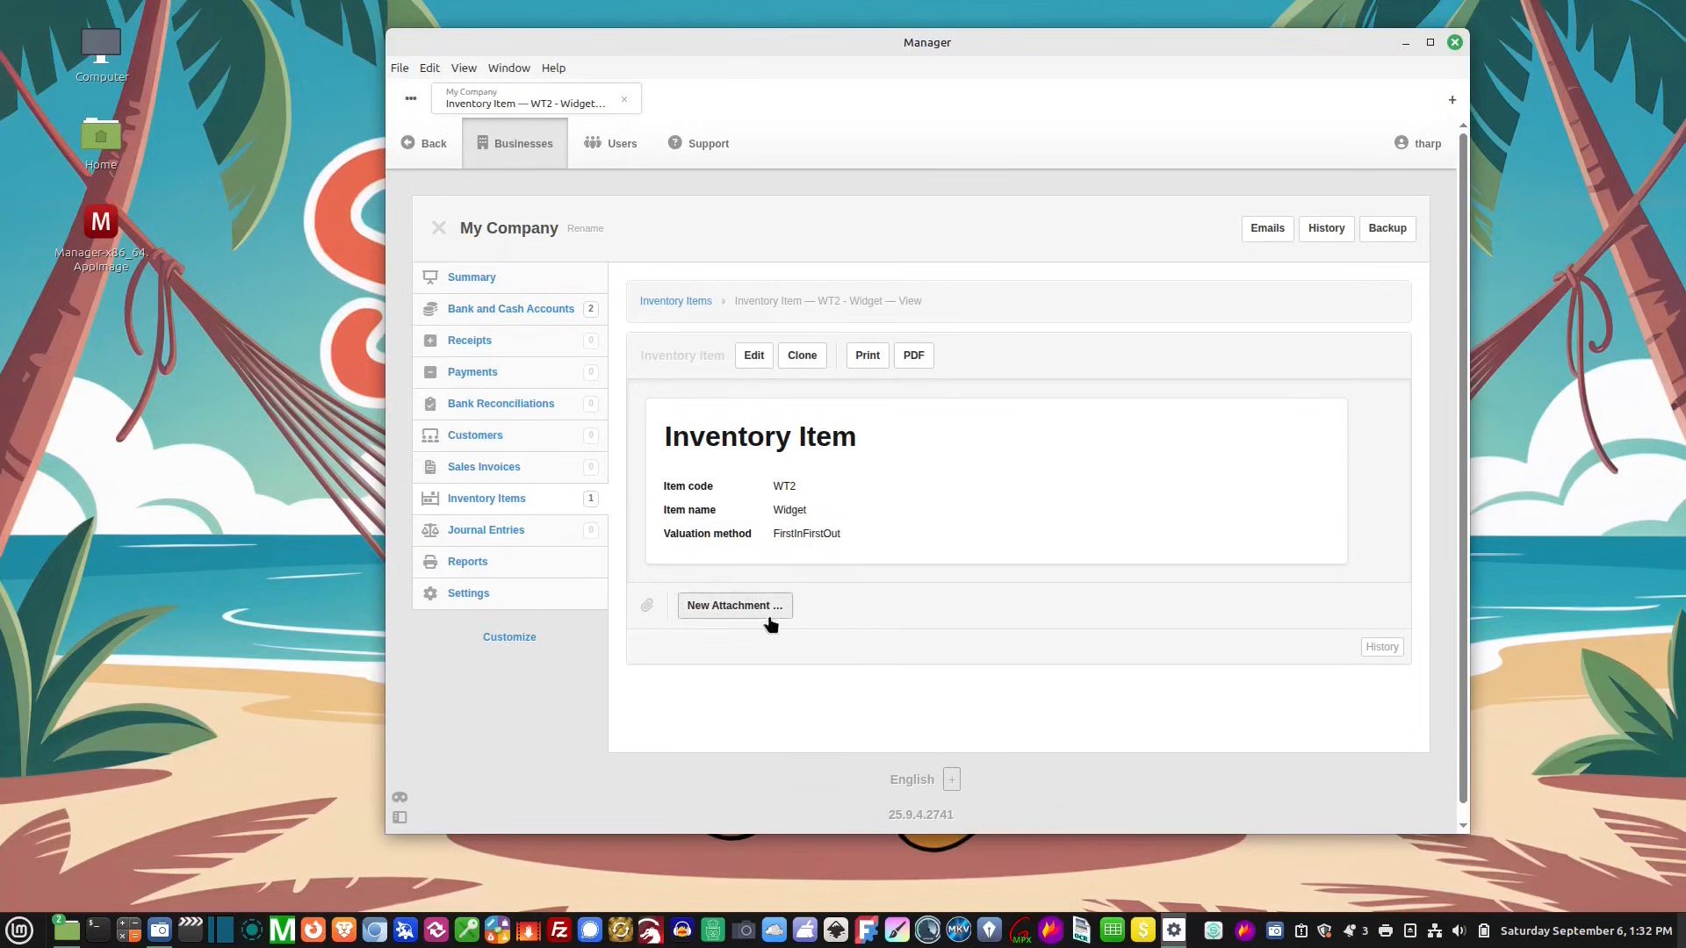
Create a new customer named Customer 1 with the remaining fields left blank
left_click(499, 441)
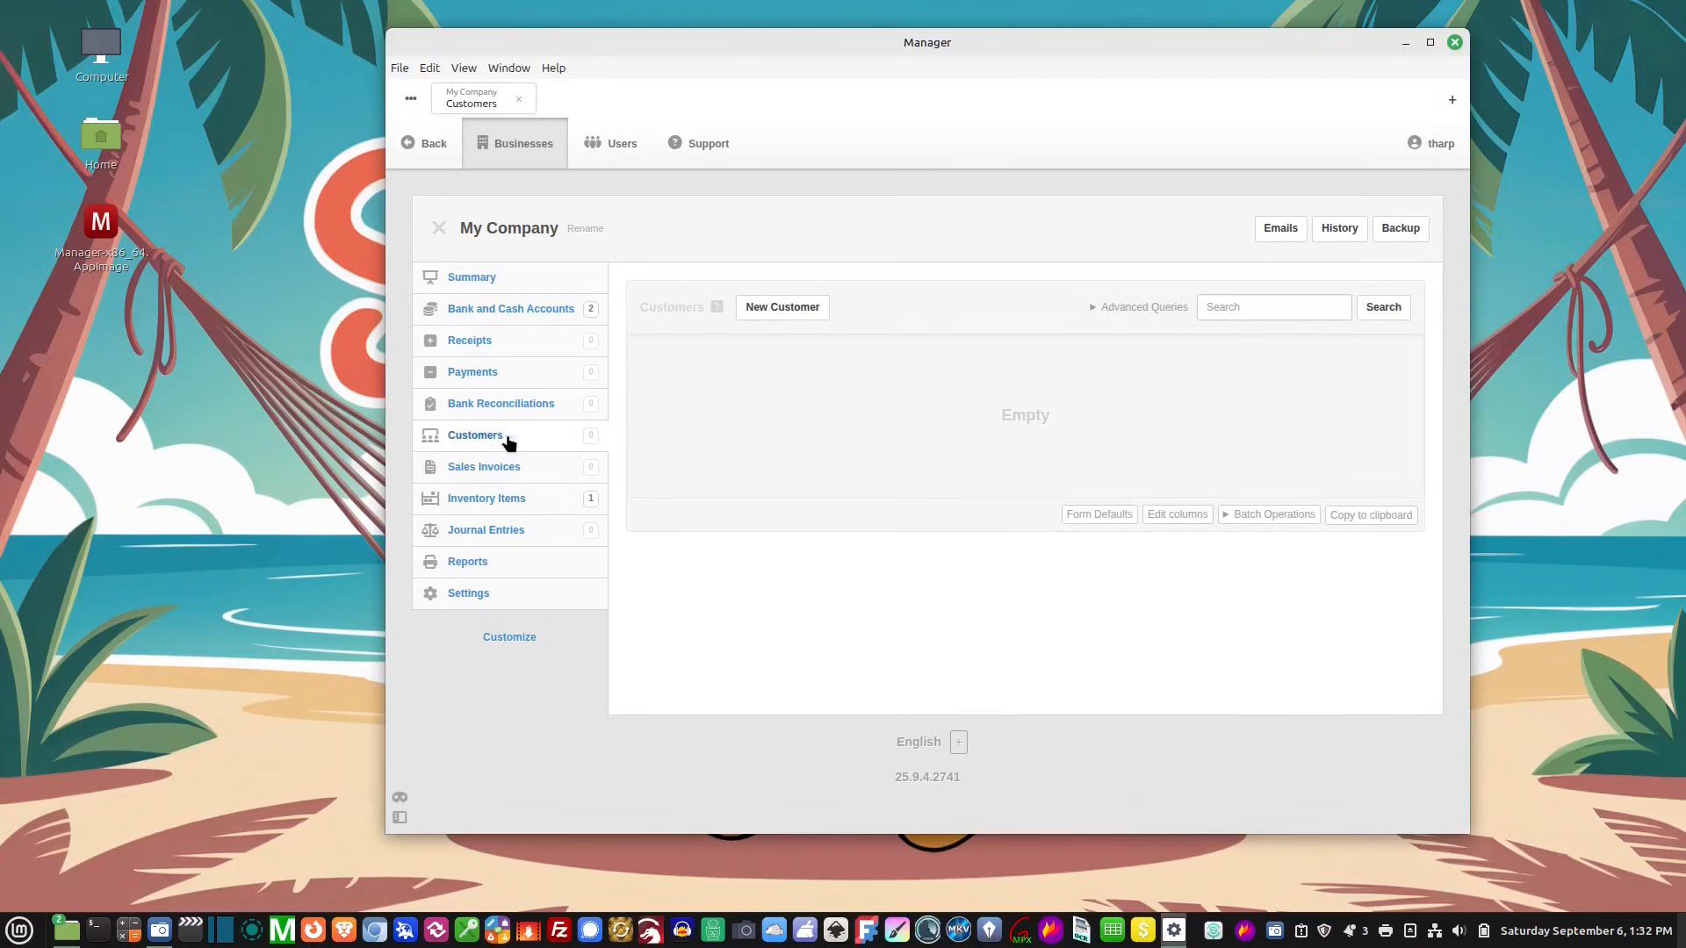
left_click(814, 313)
left_click(707, 430)
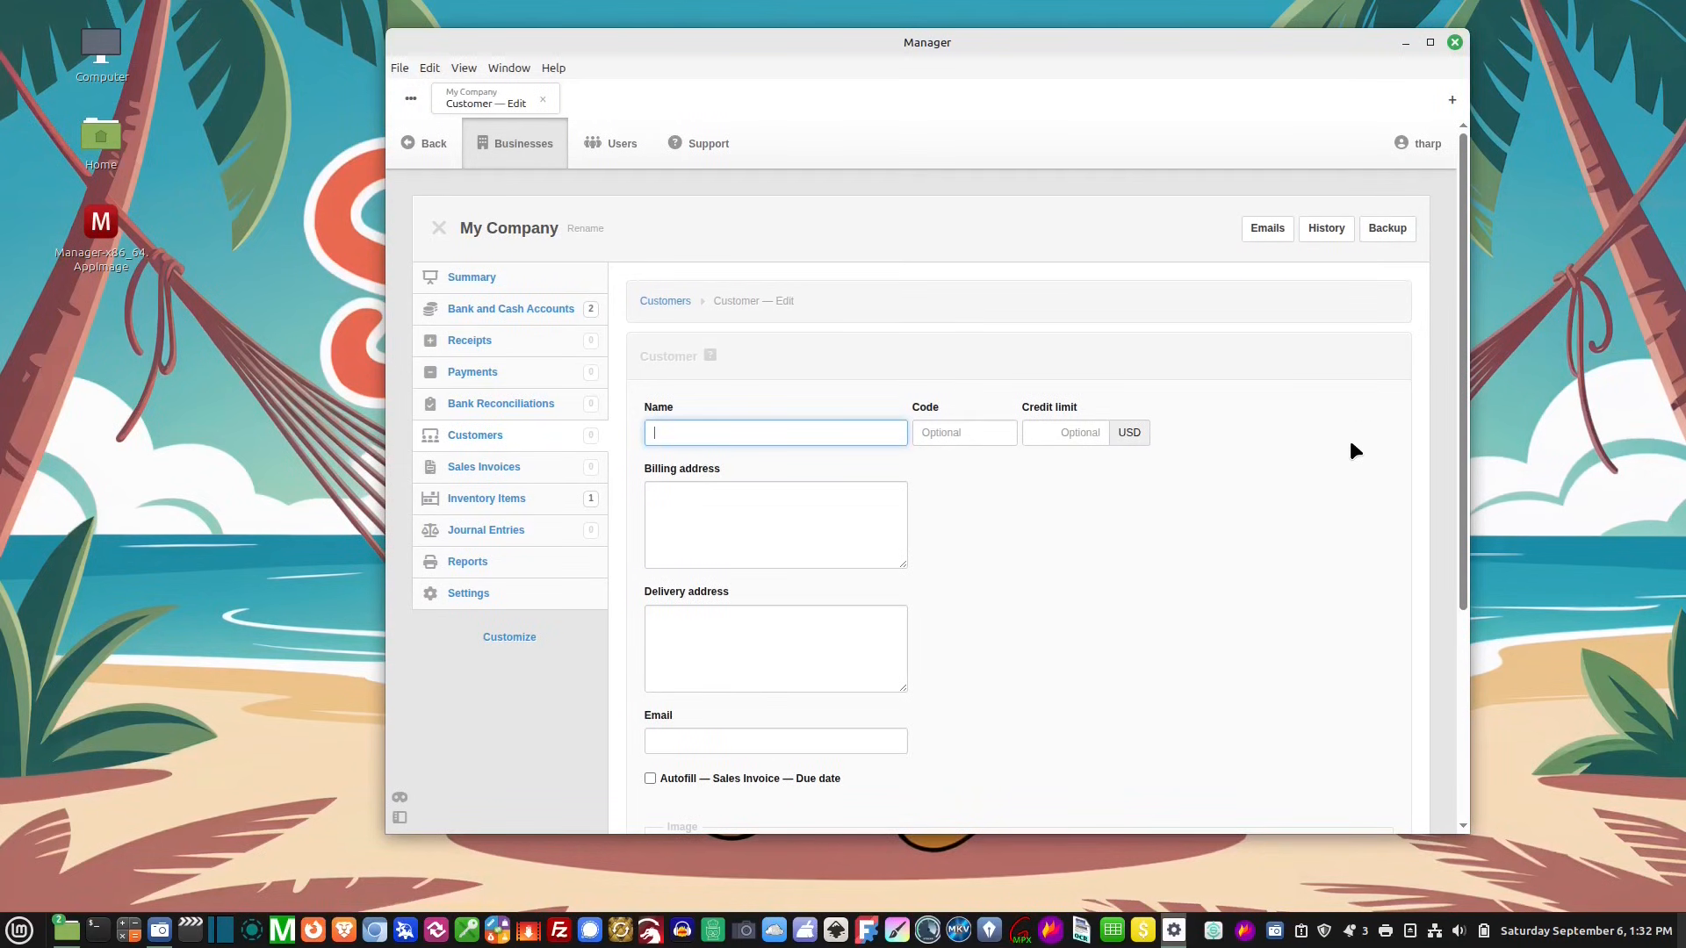
type("Customer 1")
key("Tab")
key("Tab")
key("Tab")
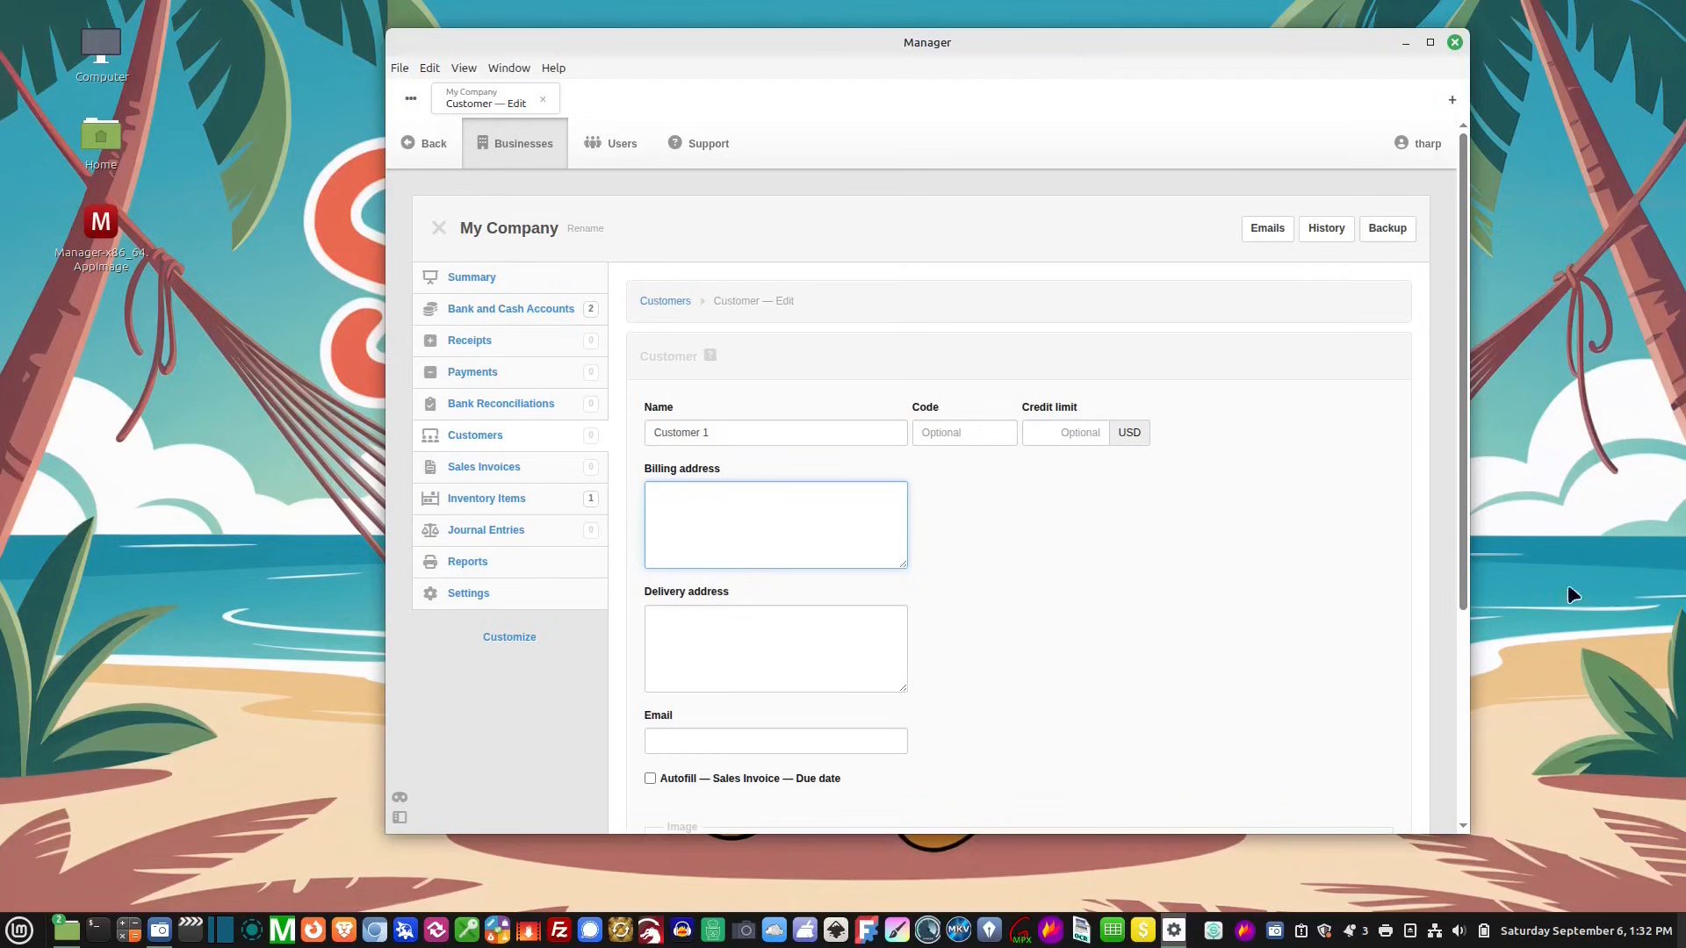
scroll(700, 512, "down", 4)
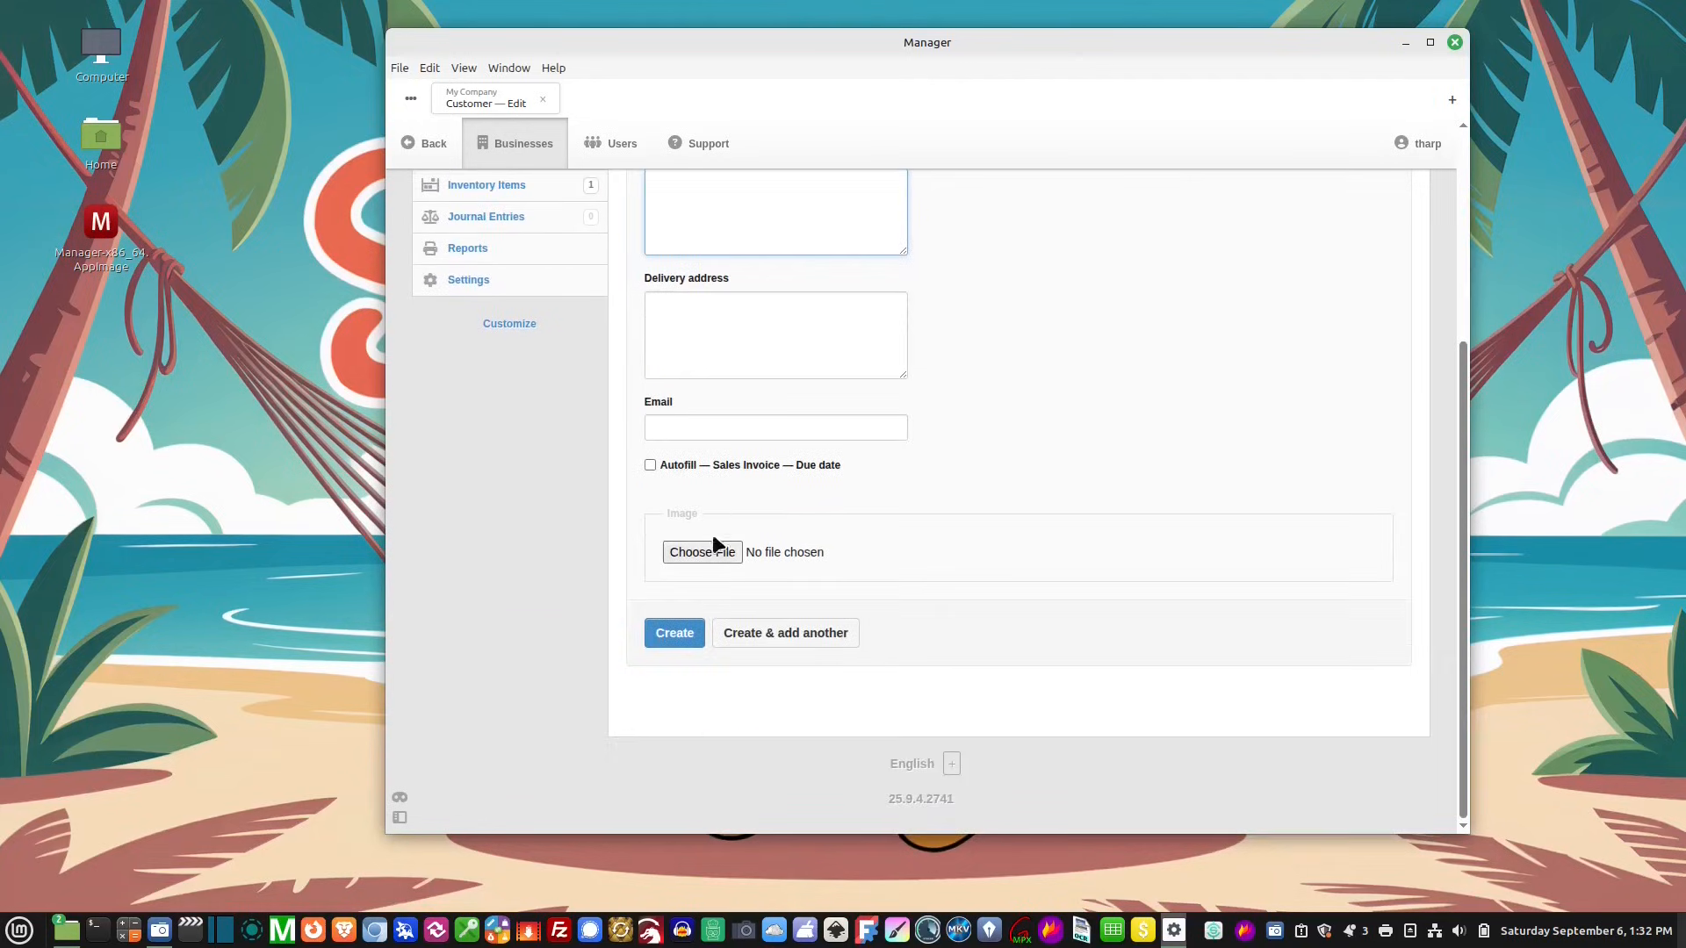
left_click(676, 636)
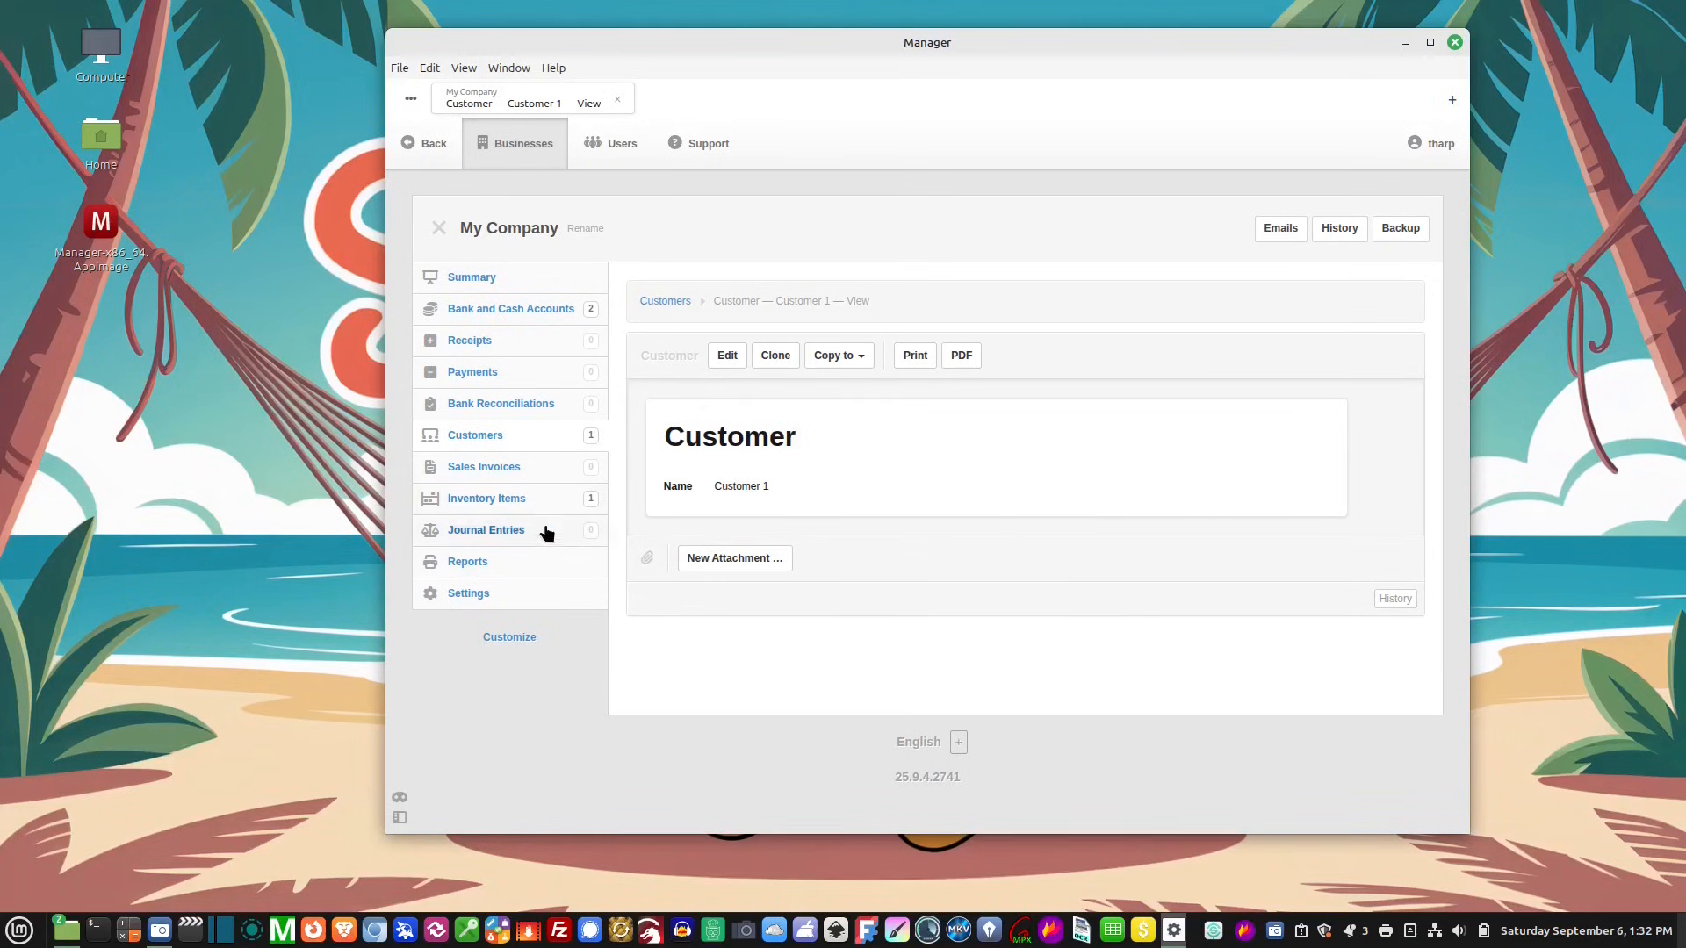
Start a new sales invoice for Customer 1 with the due date set to net 30 days
left_click(513, 472)
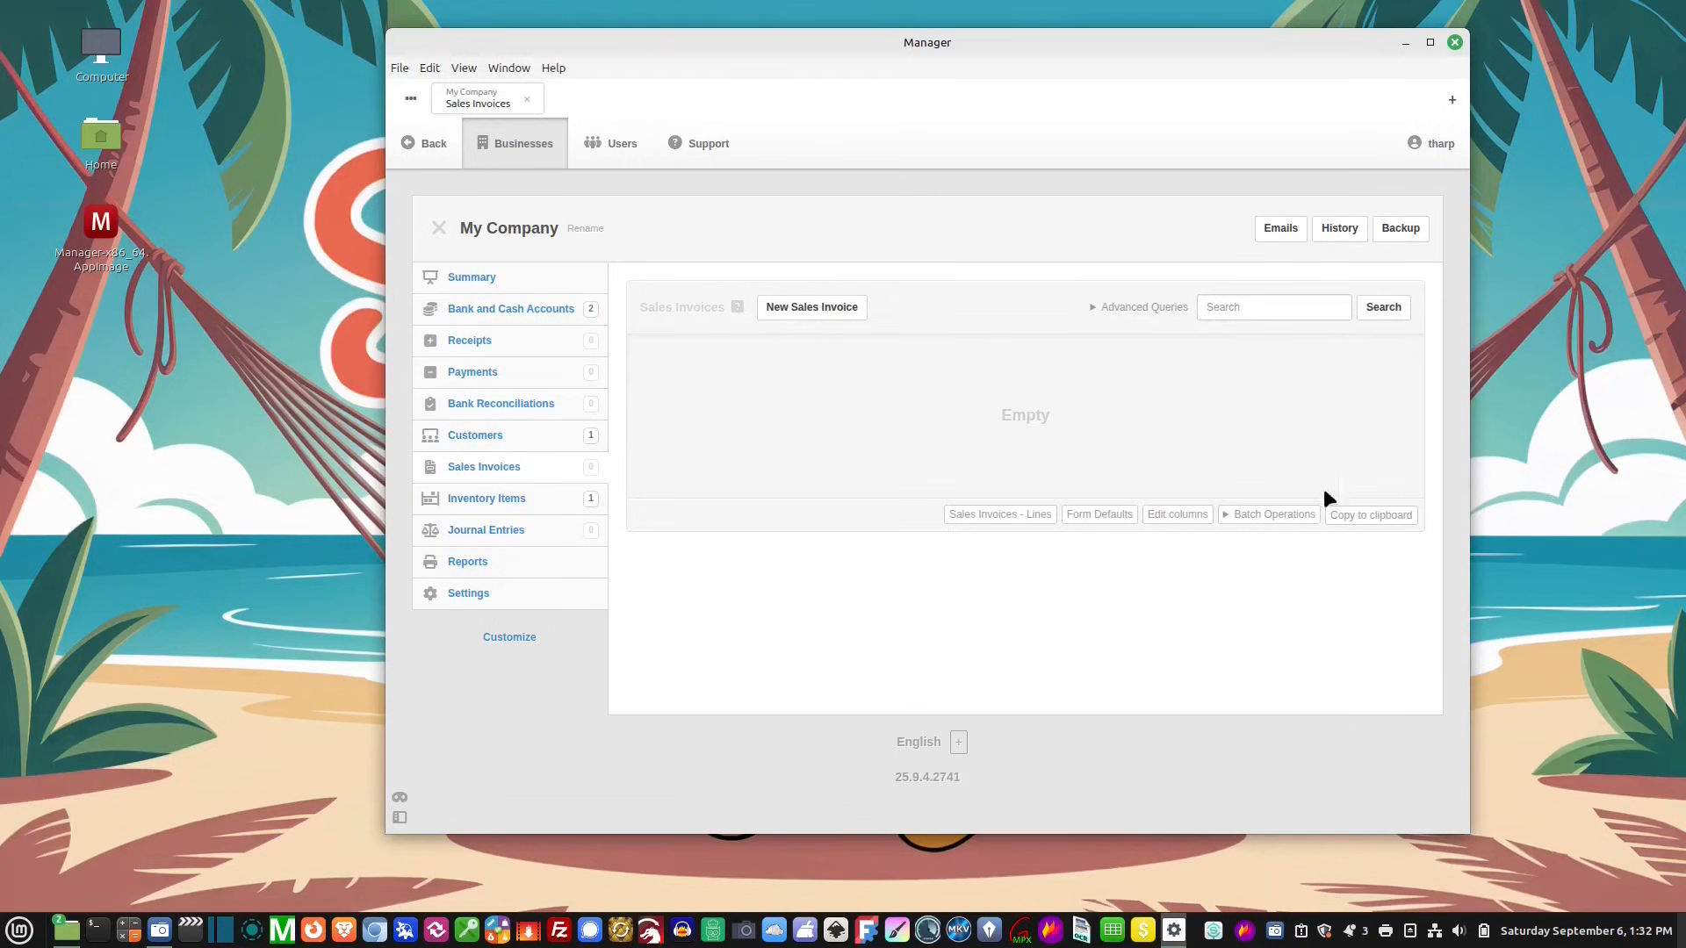
left_click(847, 309)
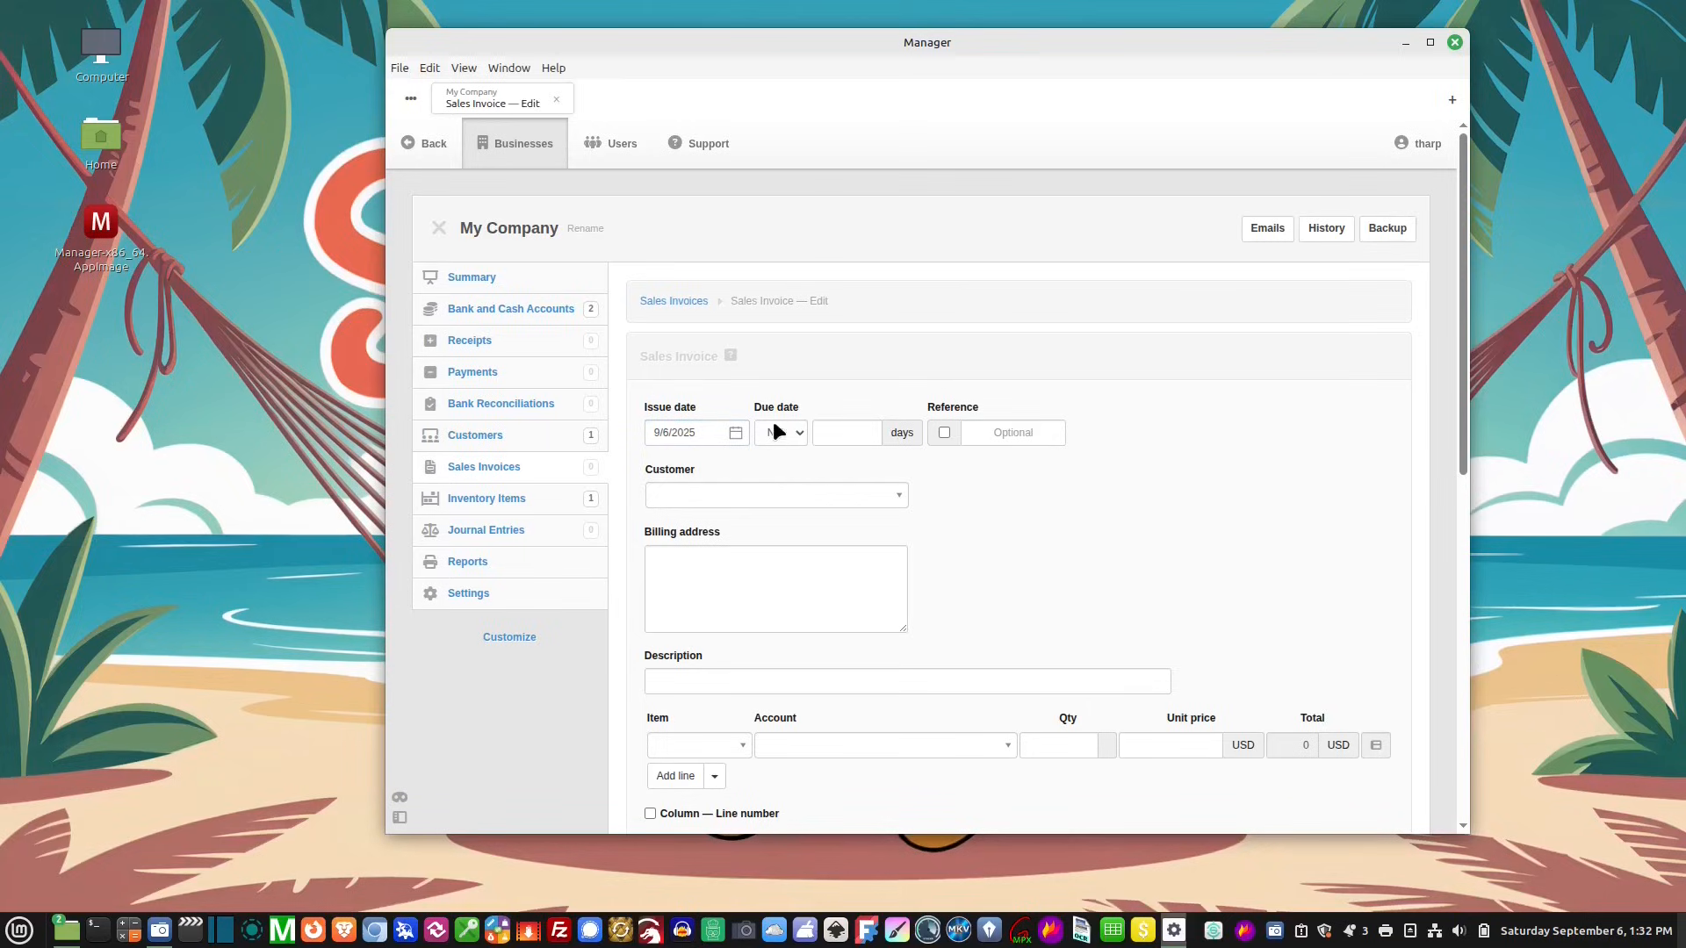
left_click(842, 433)
type("30")
left_click(787, 494)
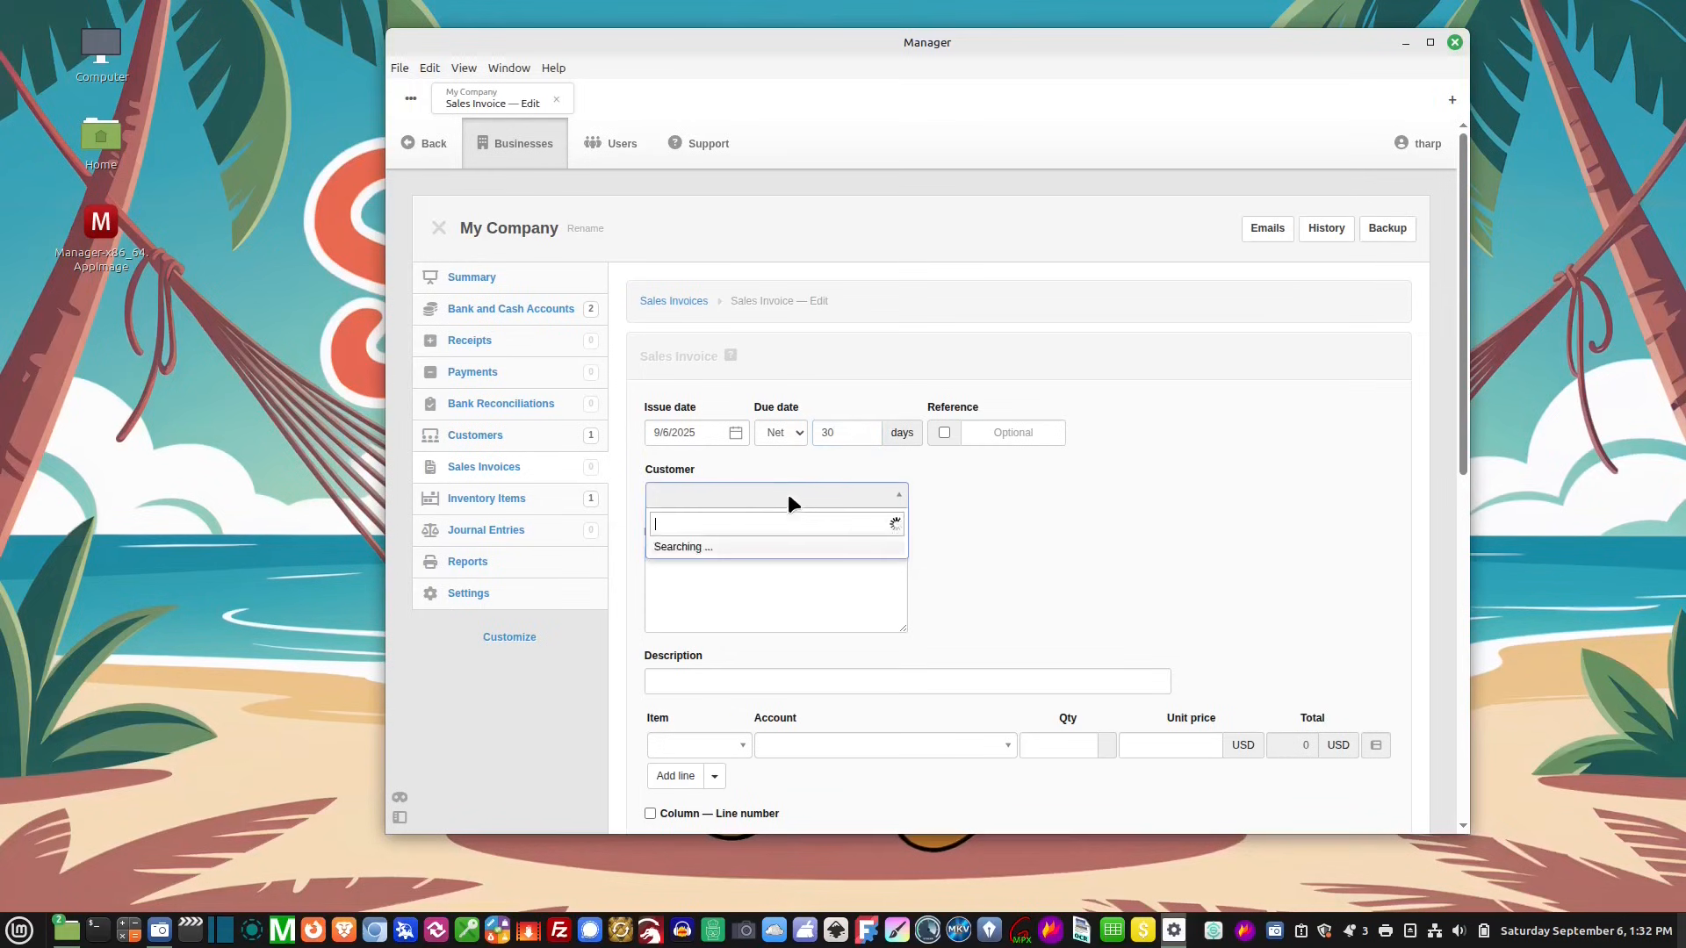
left_click(670, 549)
Add WT2 - Widget to the invoice line with quantity 10 and unit price 15, and create the invoice
scroll(840, 413, "down", 3)
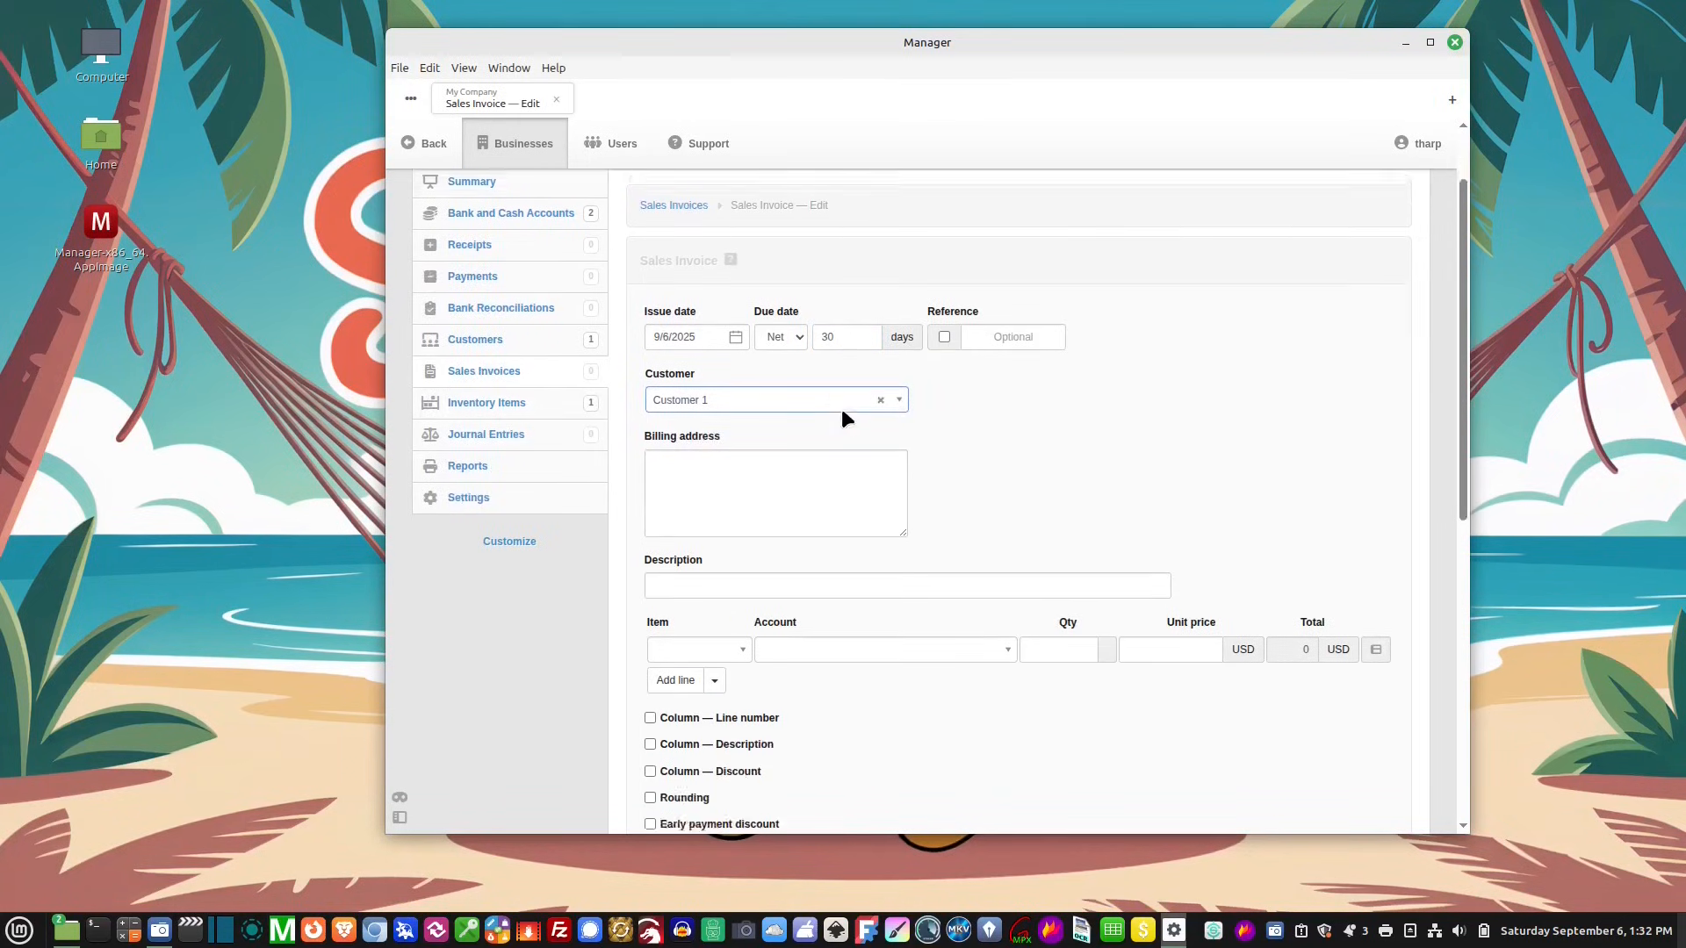
left_click(730, 427)
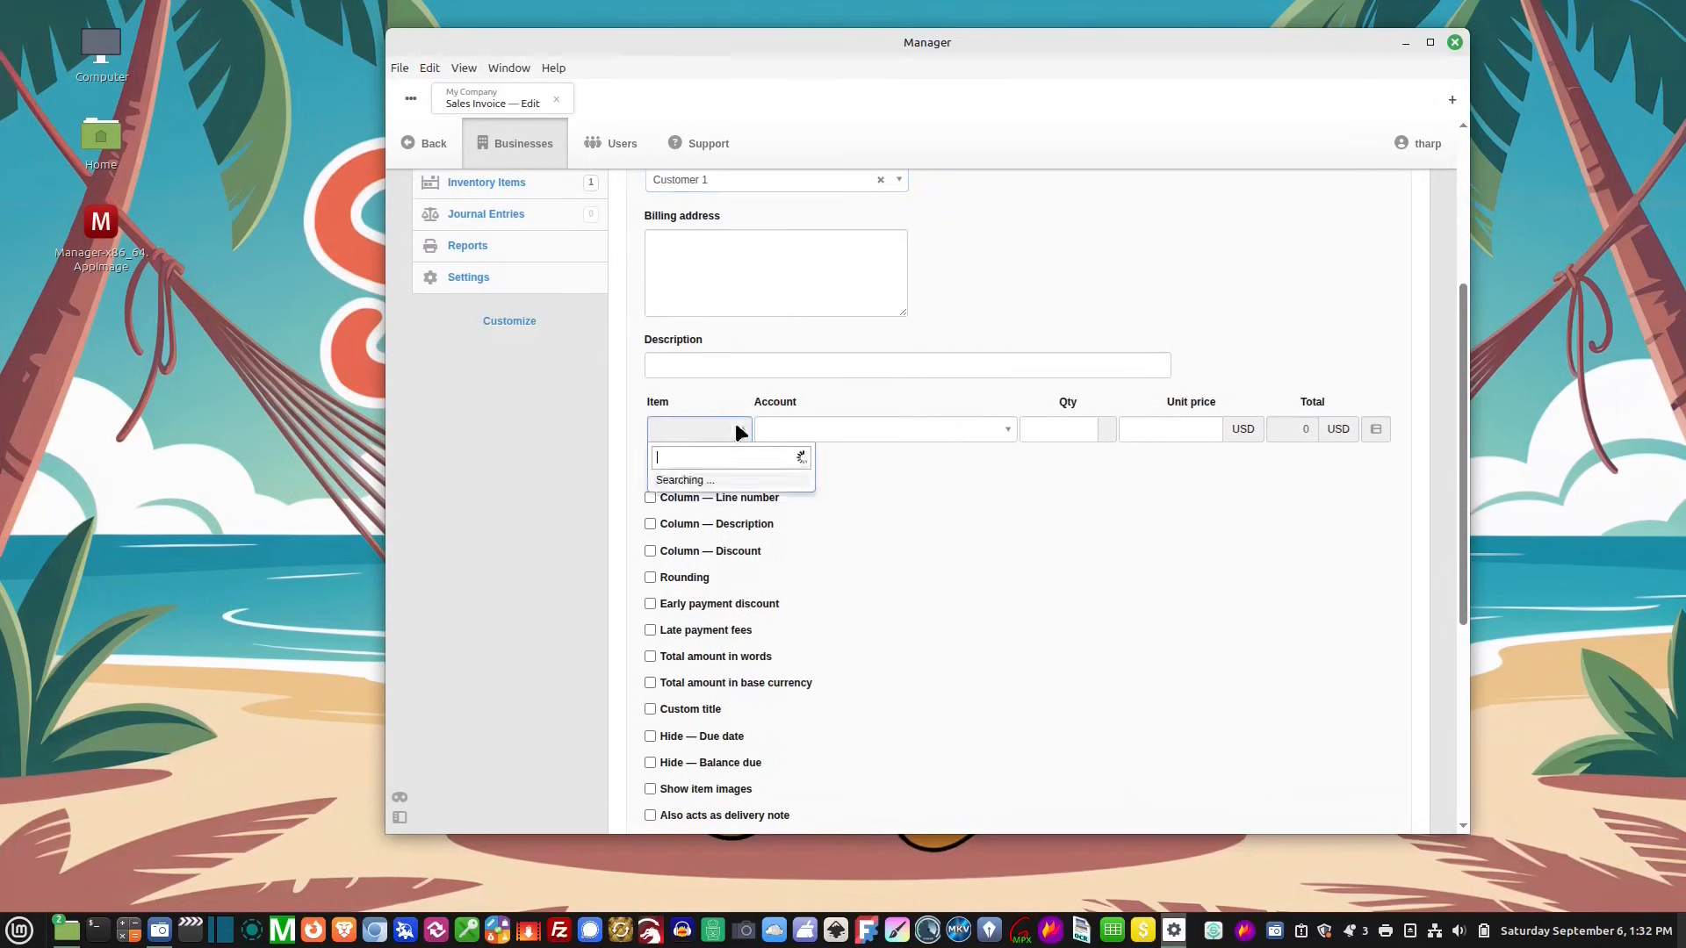
left_click(687, 481)
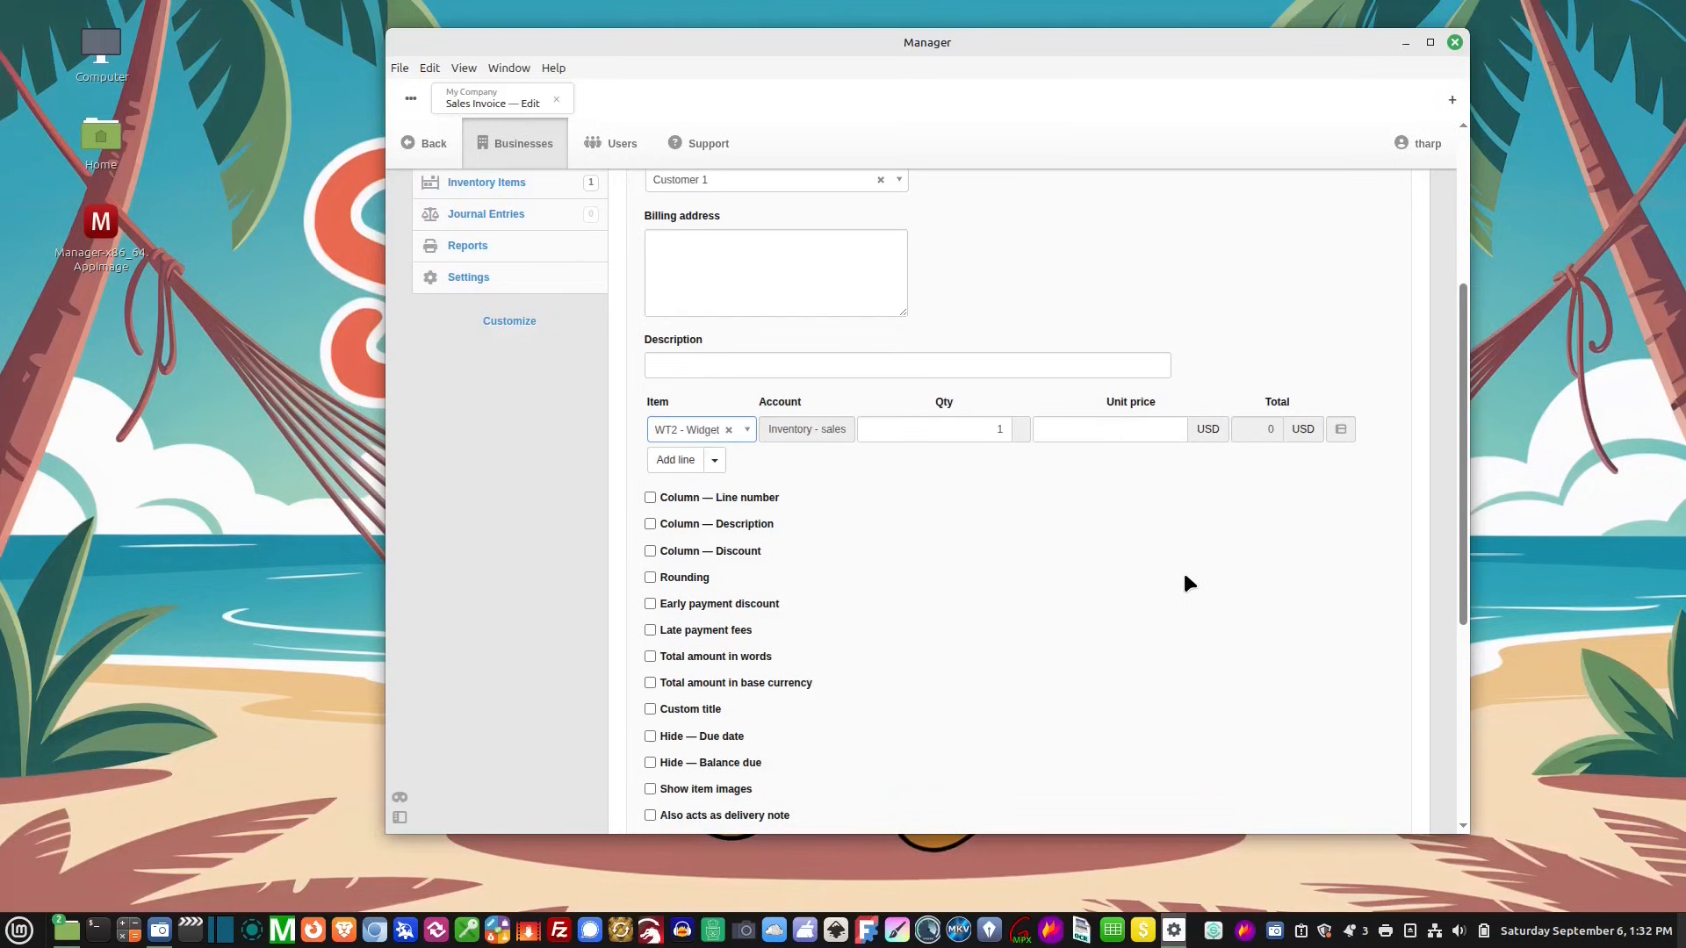
left_click(903, 428)
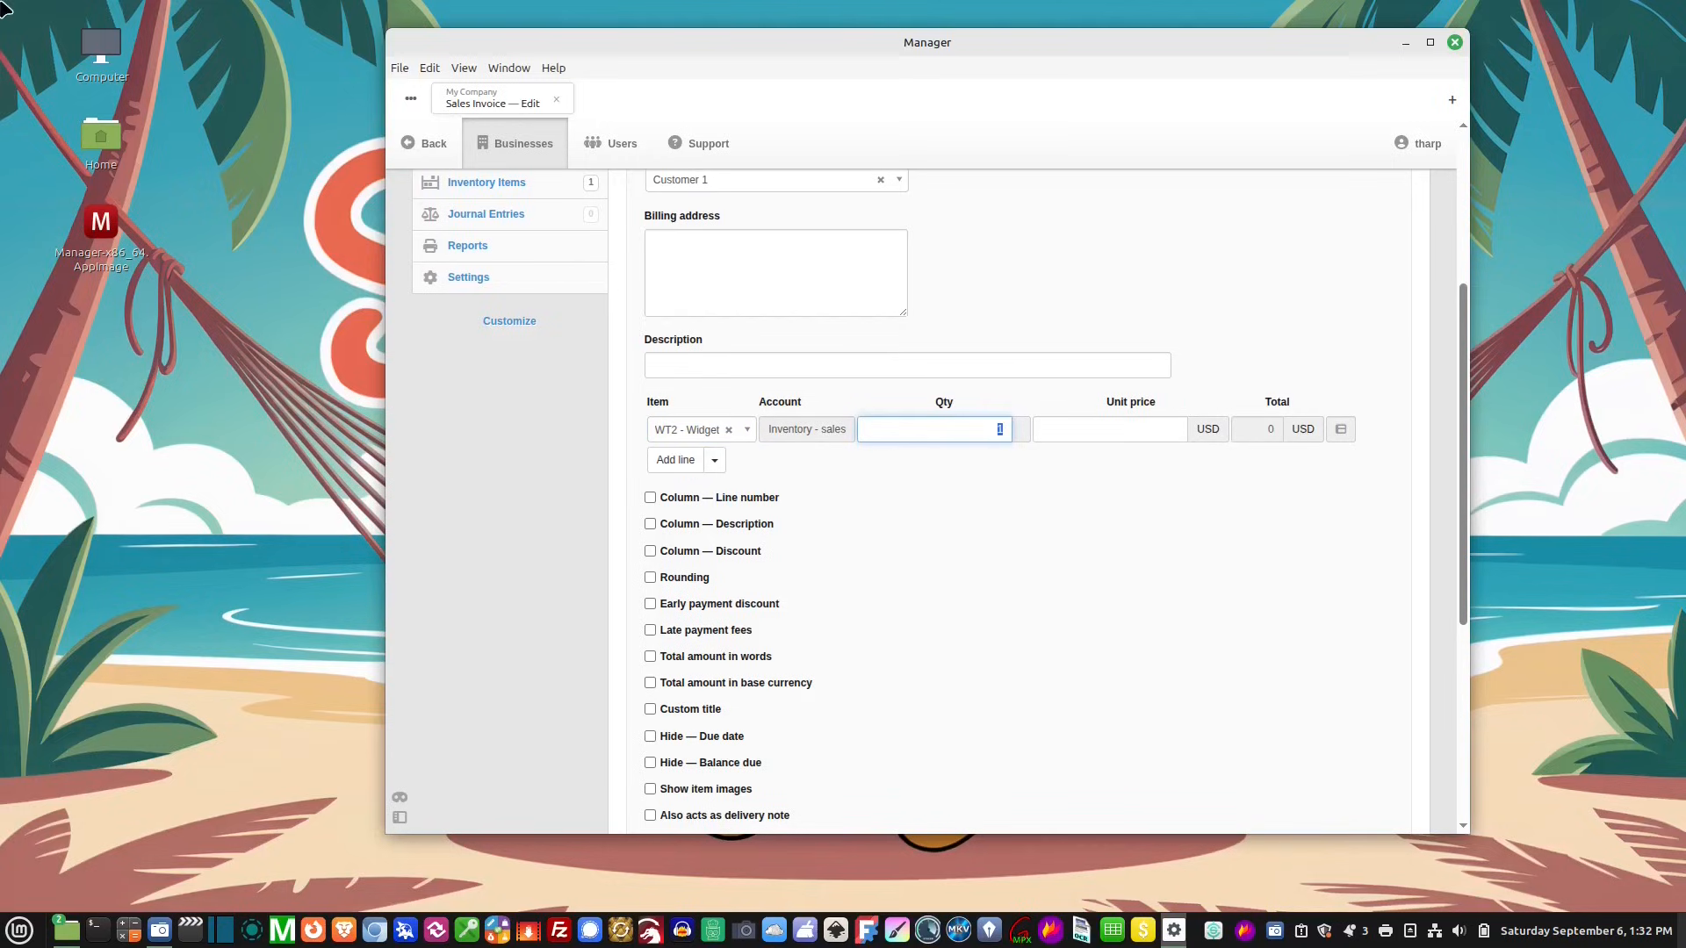
type("10")
left_click(1087, 427)
type("15")
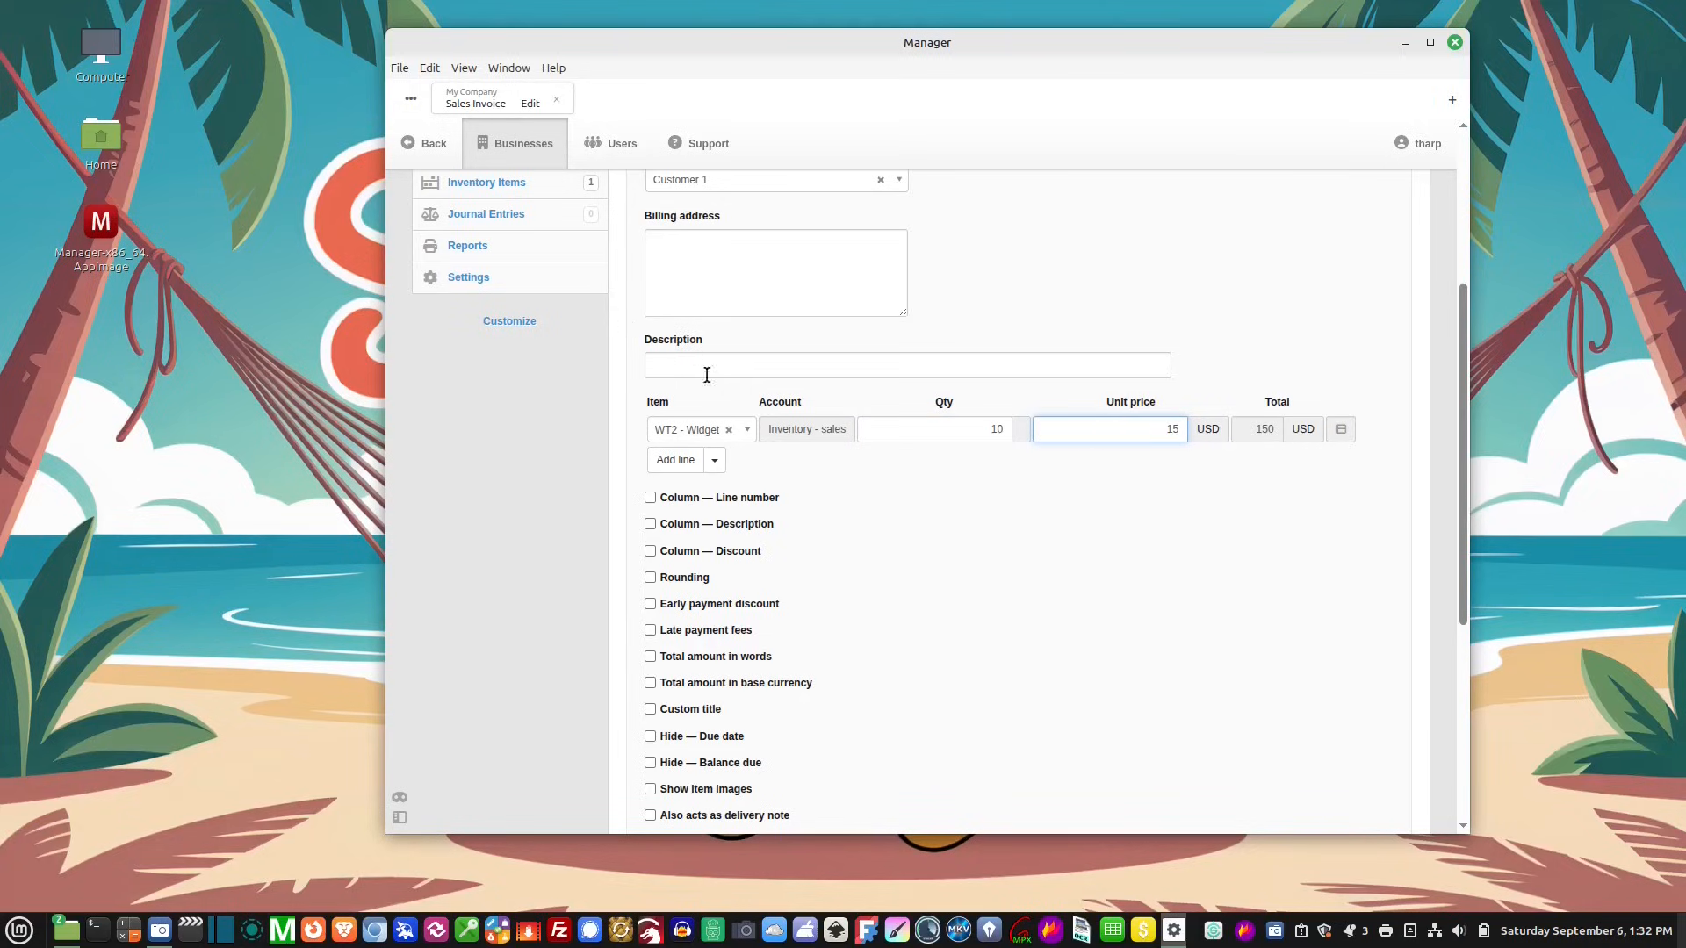
left_click(1144, 581)
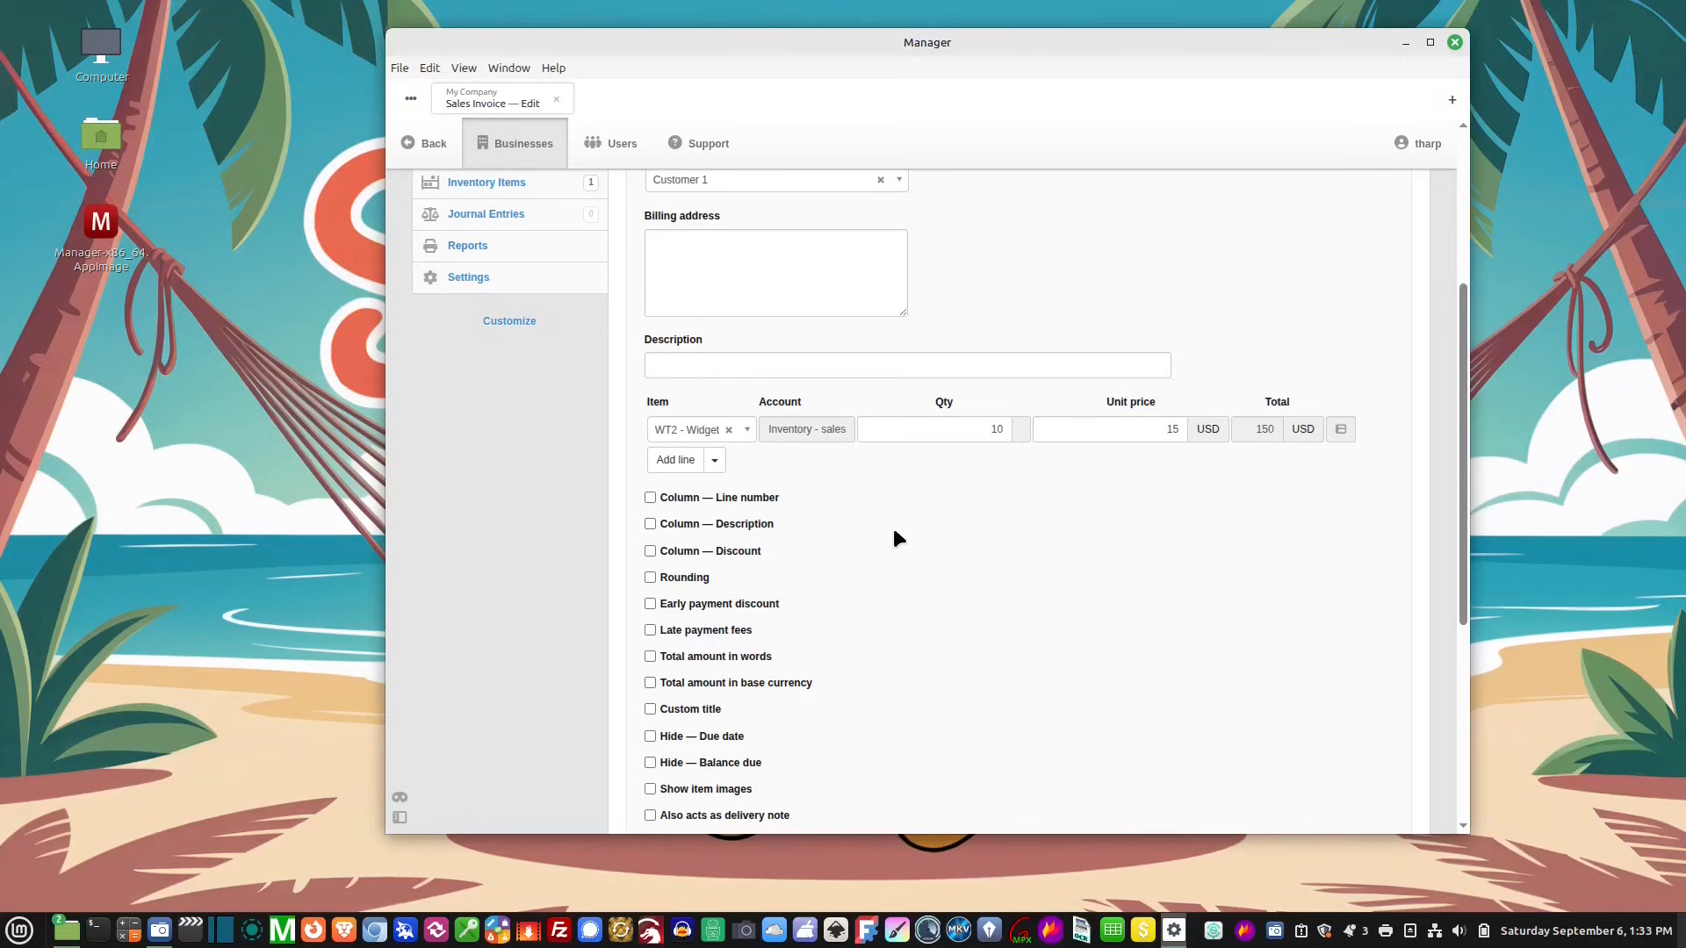
key("Tab")
scroll(853, 587, "down", 5)
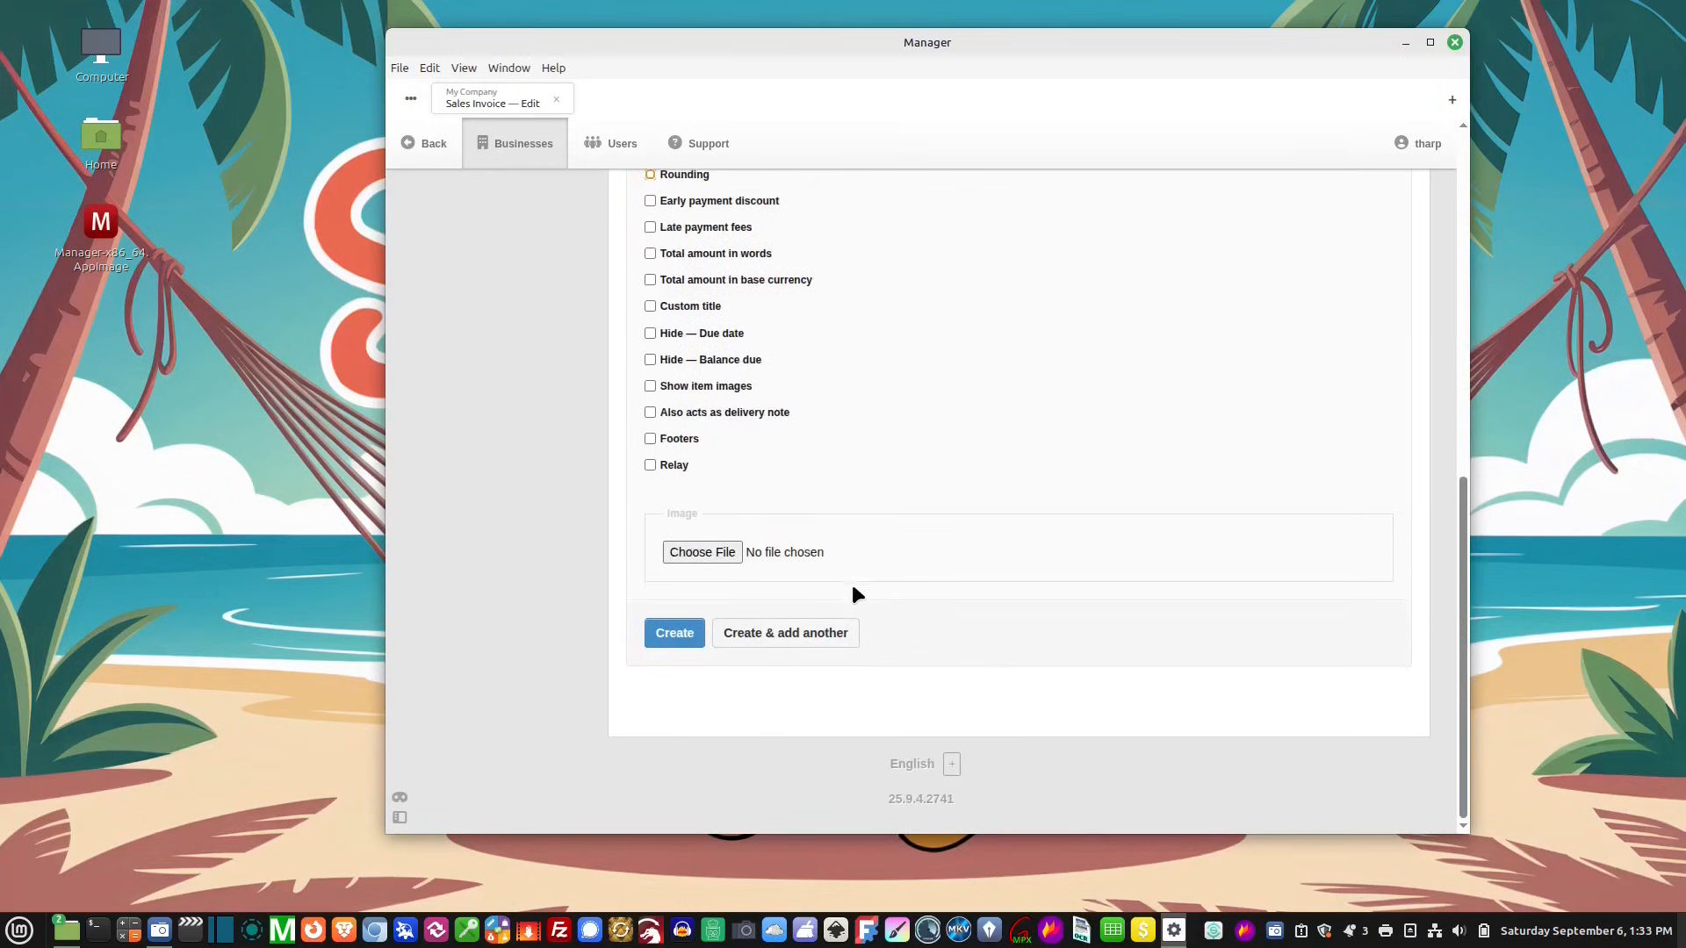
left_click(686, 635)
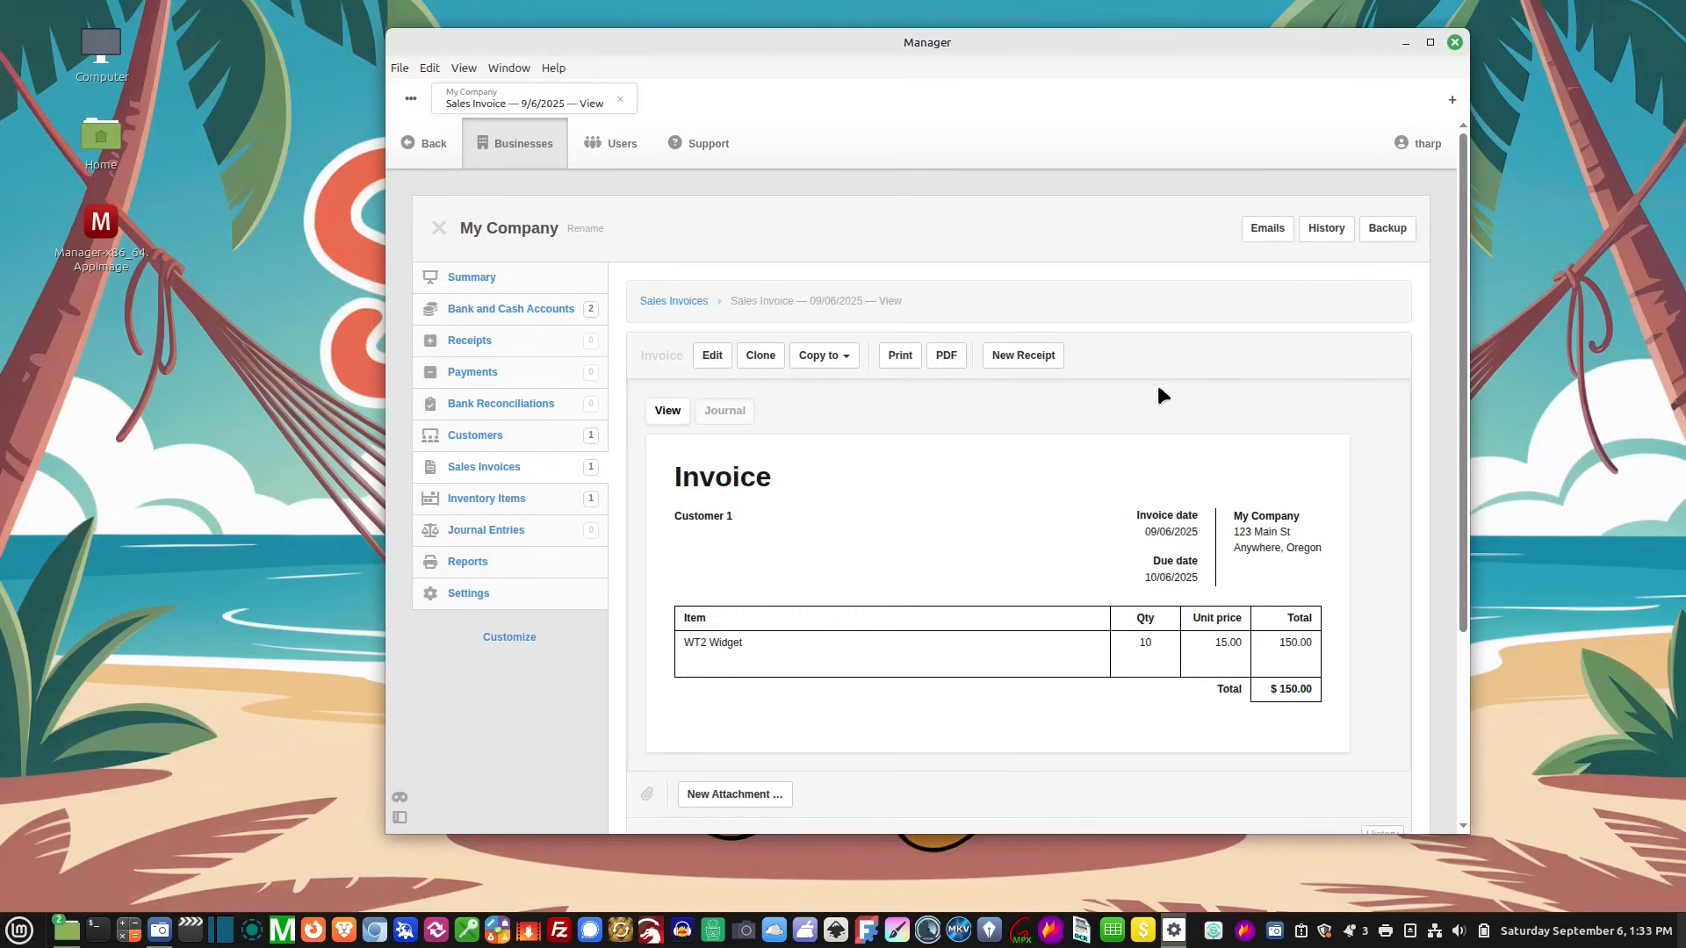
Examine the finished invoice, checking the customer name and the company's business details
scroll(1036, 445, "down", 2)
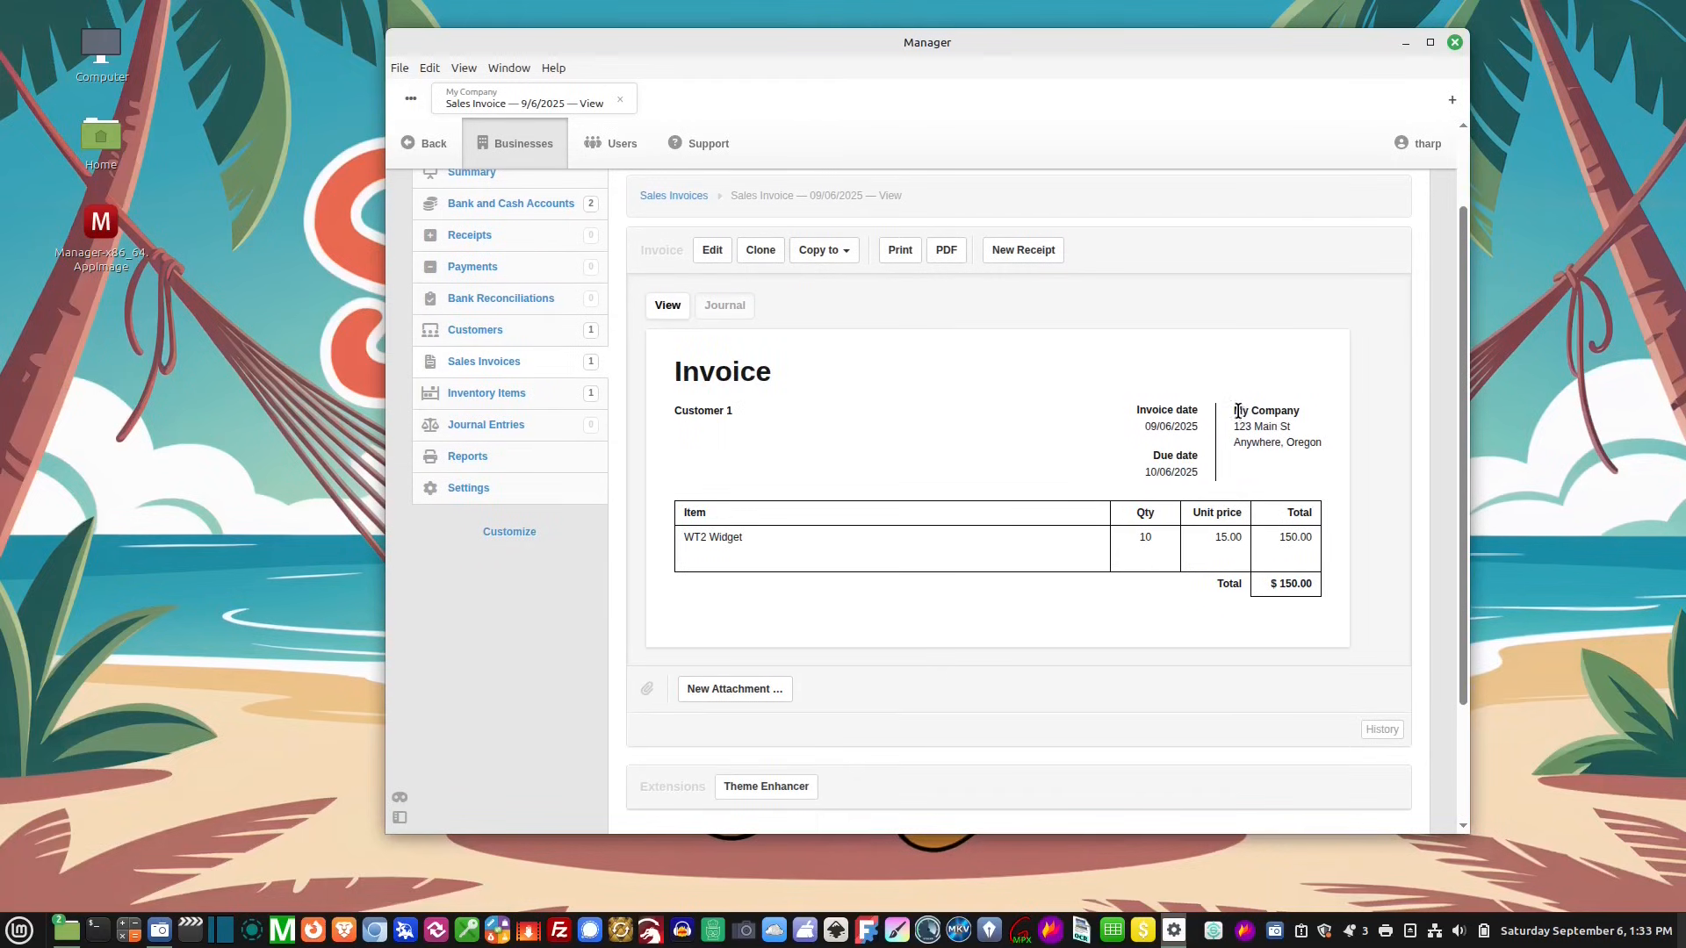
left_click_drag(1235, 410, 1350, 463)
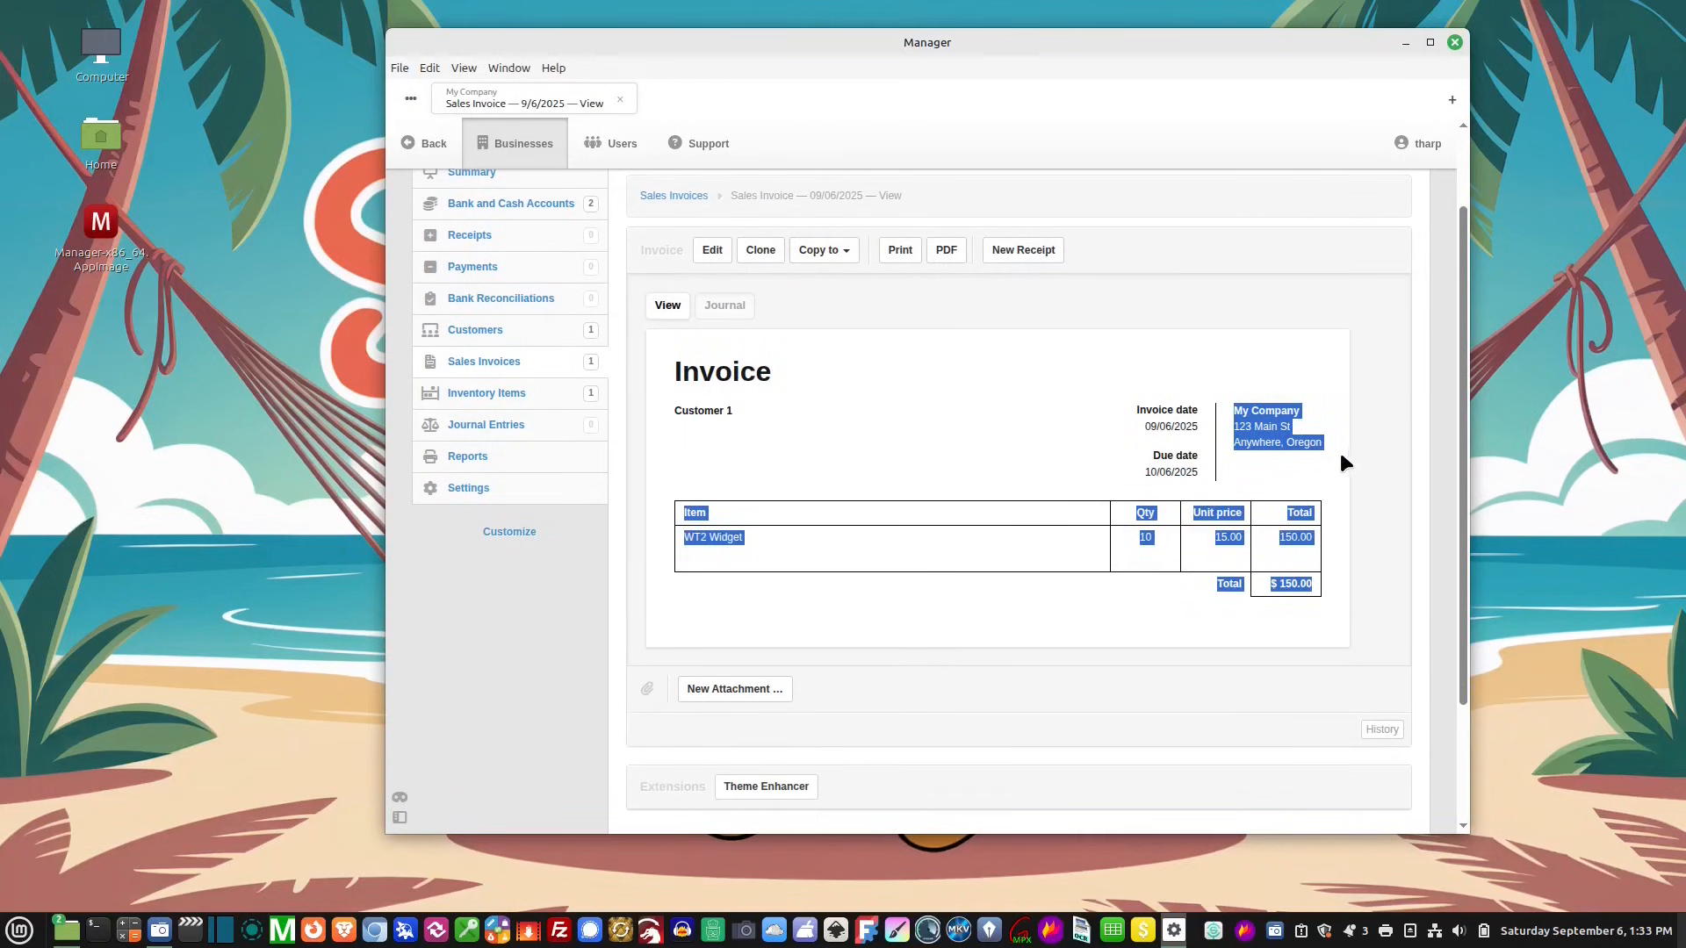
left_click(890, 406)
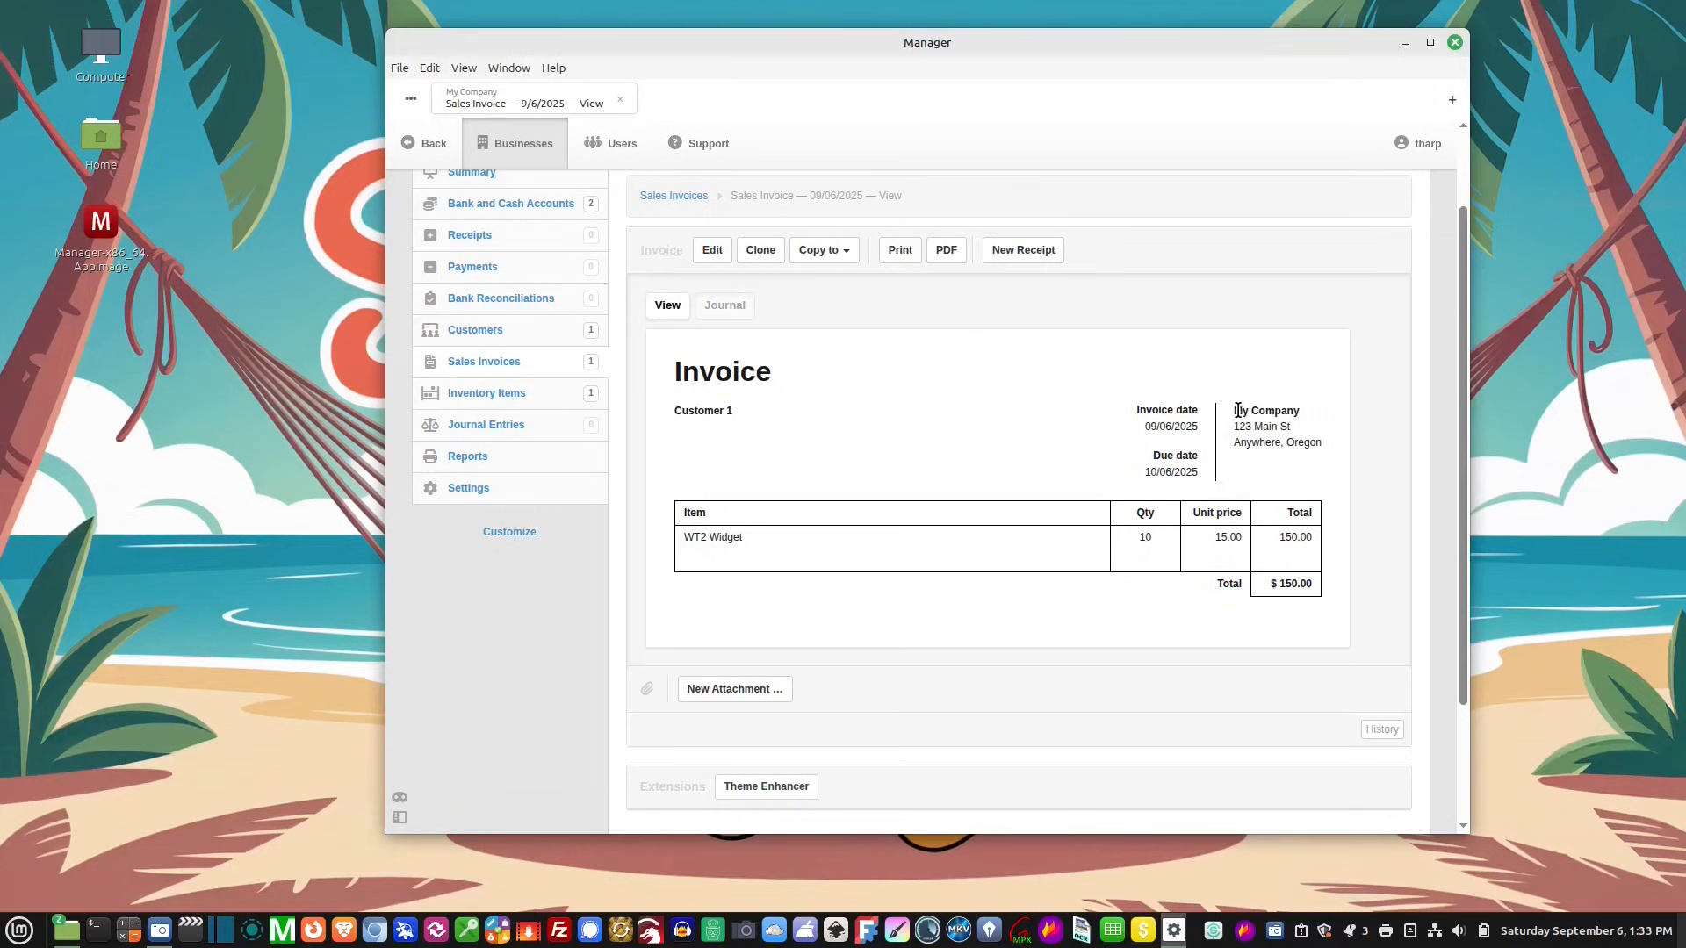
left_click_drag(1236, 410, 1323, 437)
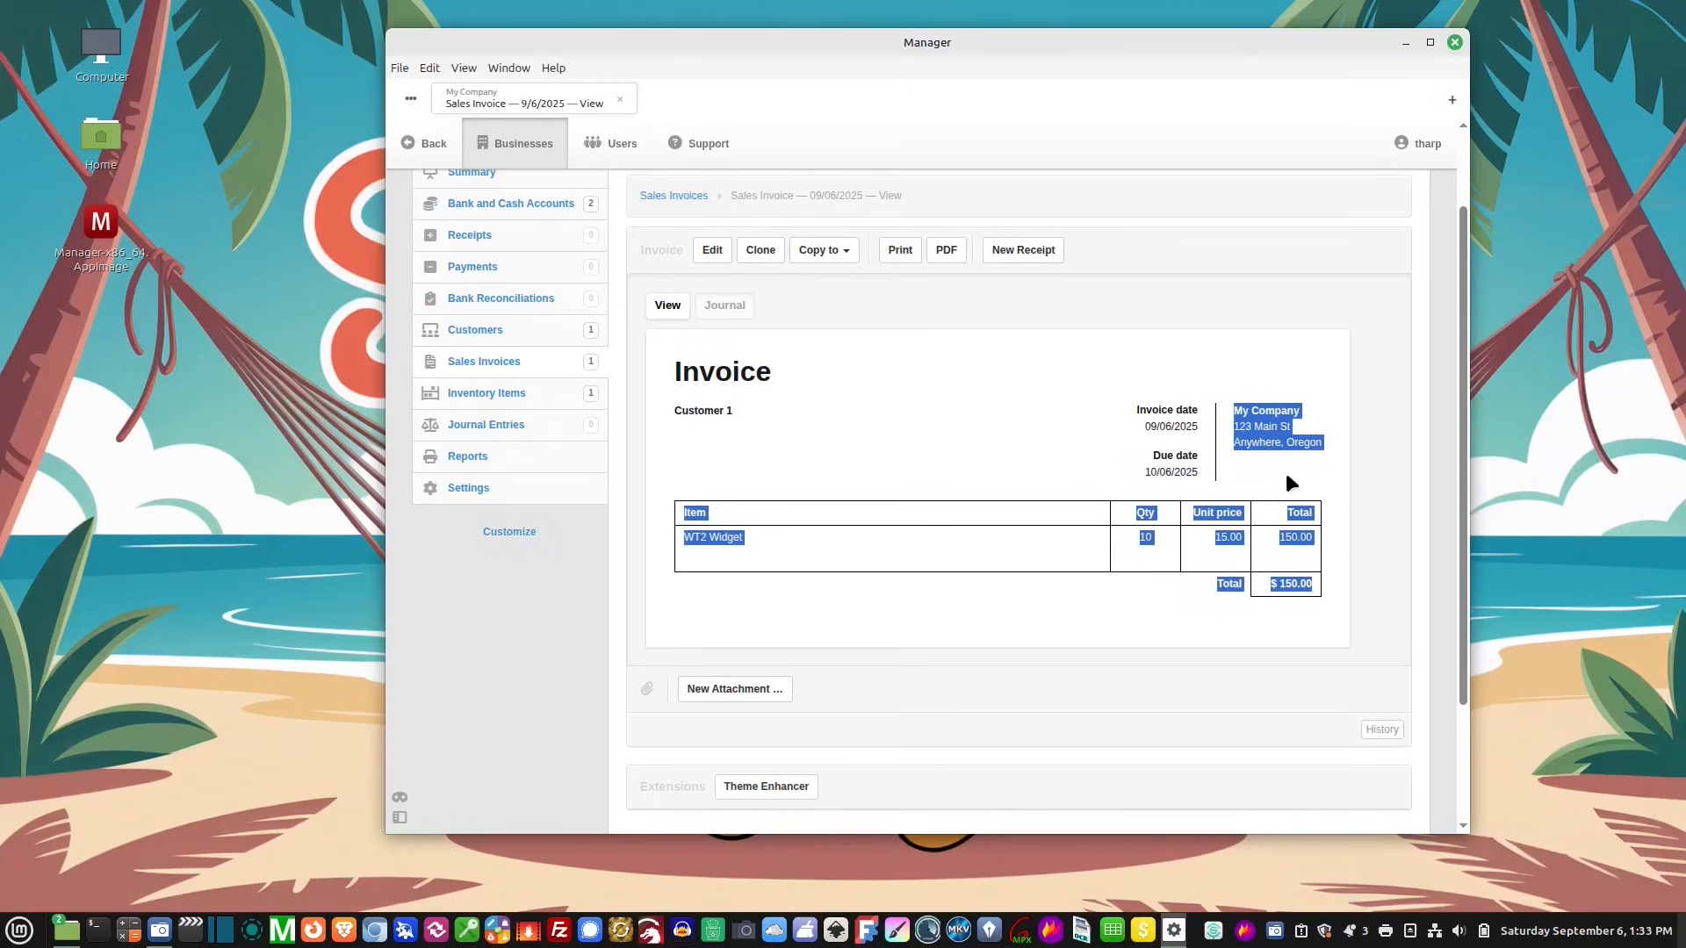
left_click(851, 412)
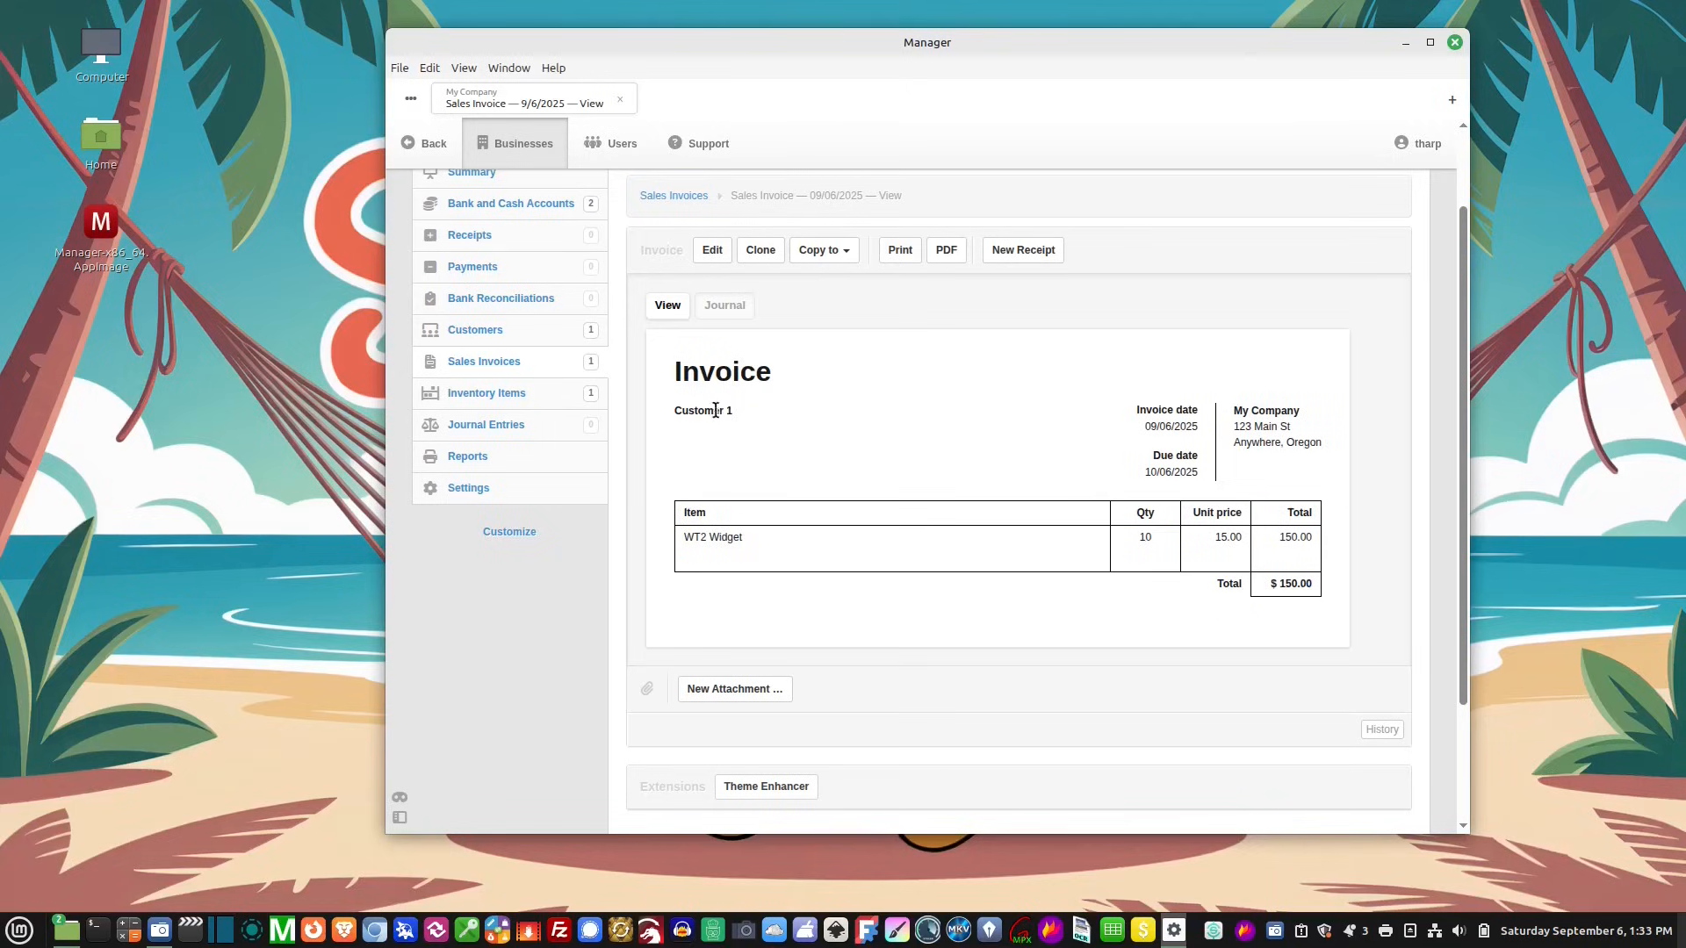
left_click_drag(733, 410, 688, 411)
left_click(1253, 423)
left_click_drag(1232, 411, 1305, 412)
left_click(970, 393)
scroll(1259, 599, "down", 1)
scroll(1246, 608, "up", 2)
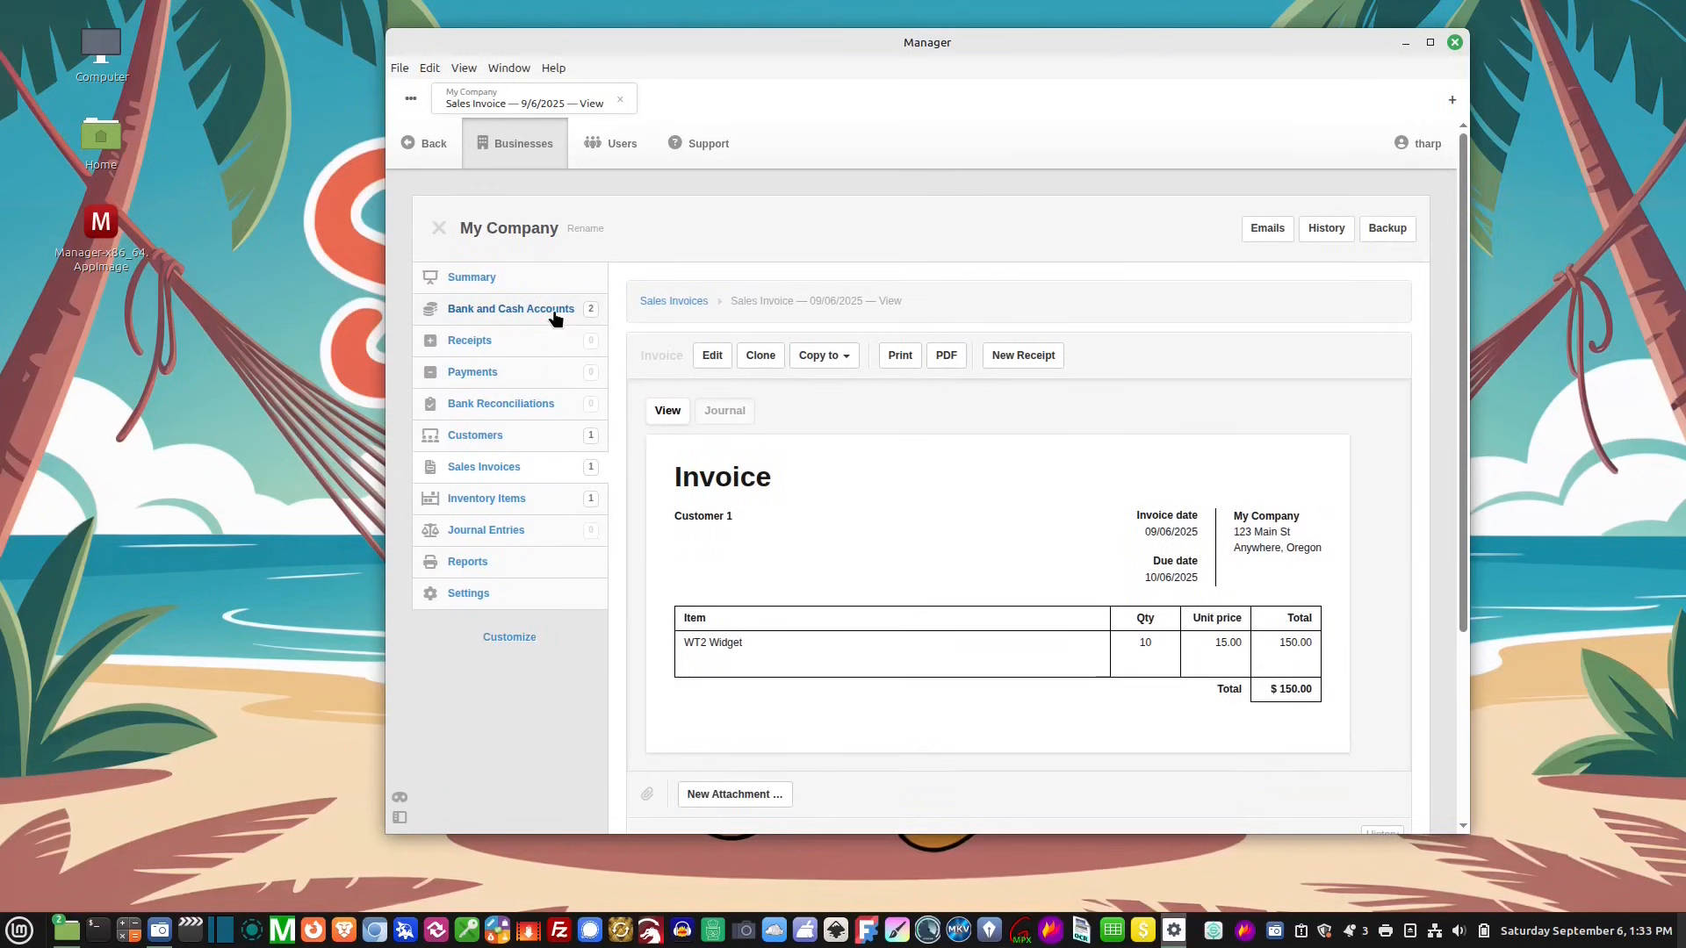
Check the business summary and the customer list for the effect of the new invoice
left_click(487, 280)
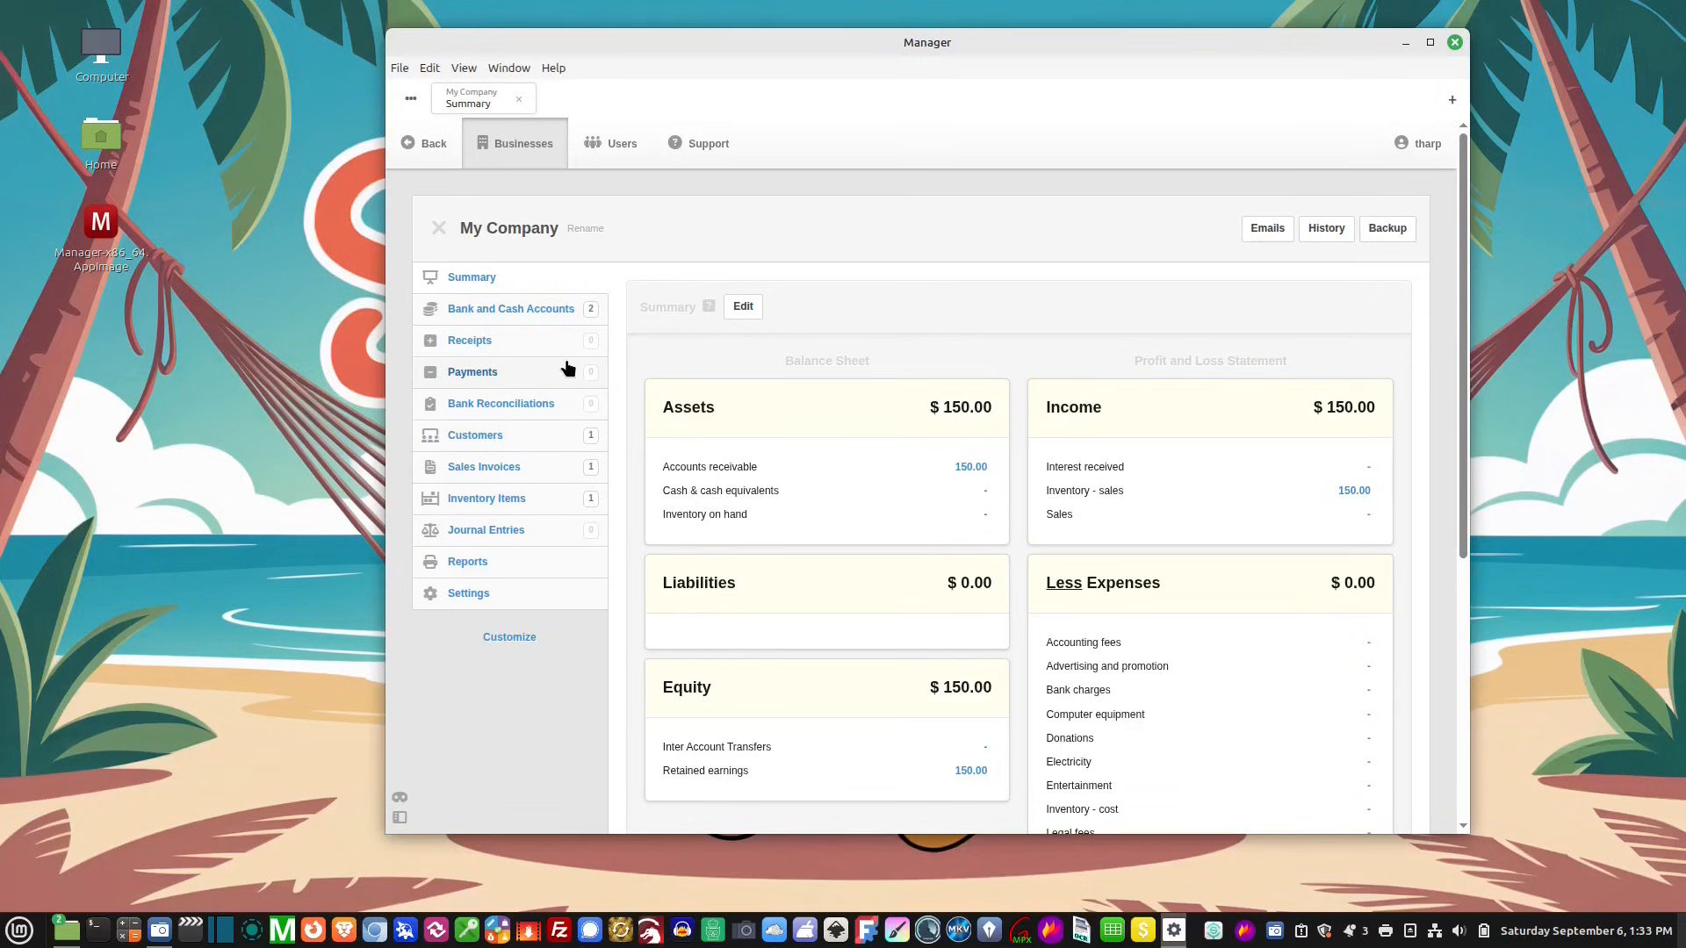
left_click(507, 437)
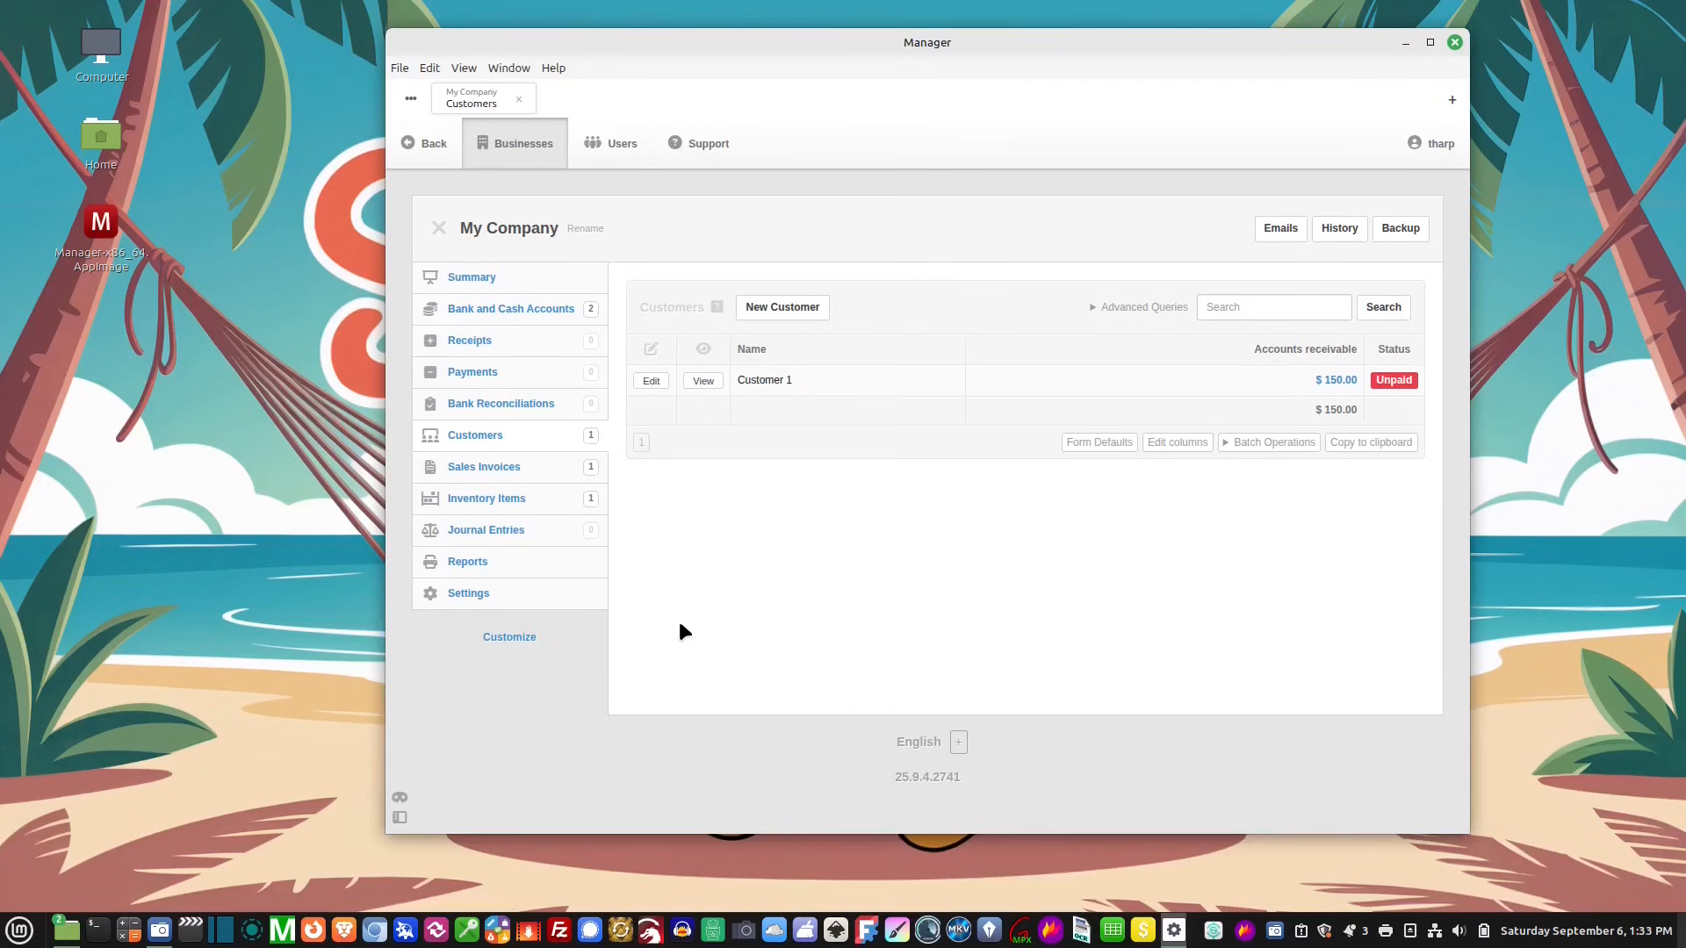
Start a new receipt paid by the customer contact Customer 1 and received in the Business Checking account
left_click(488, 344)
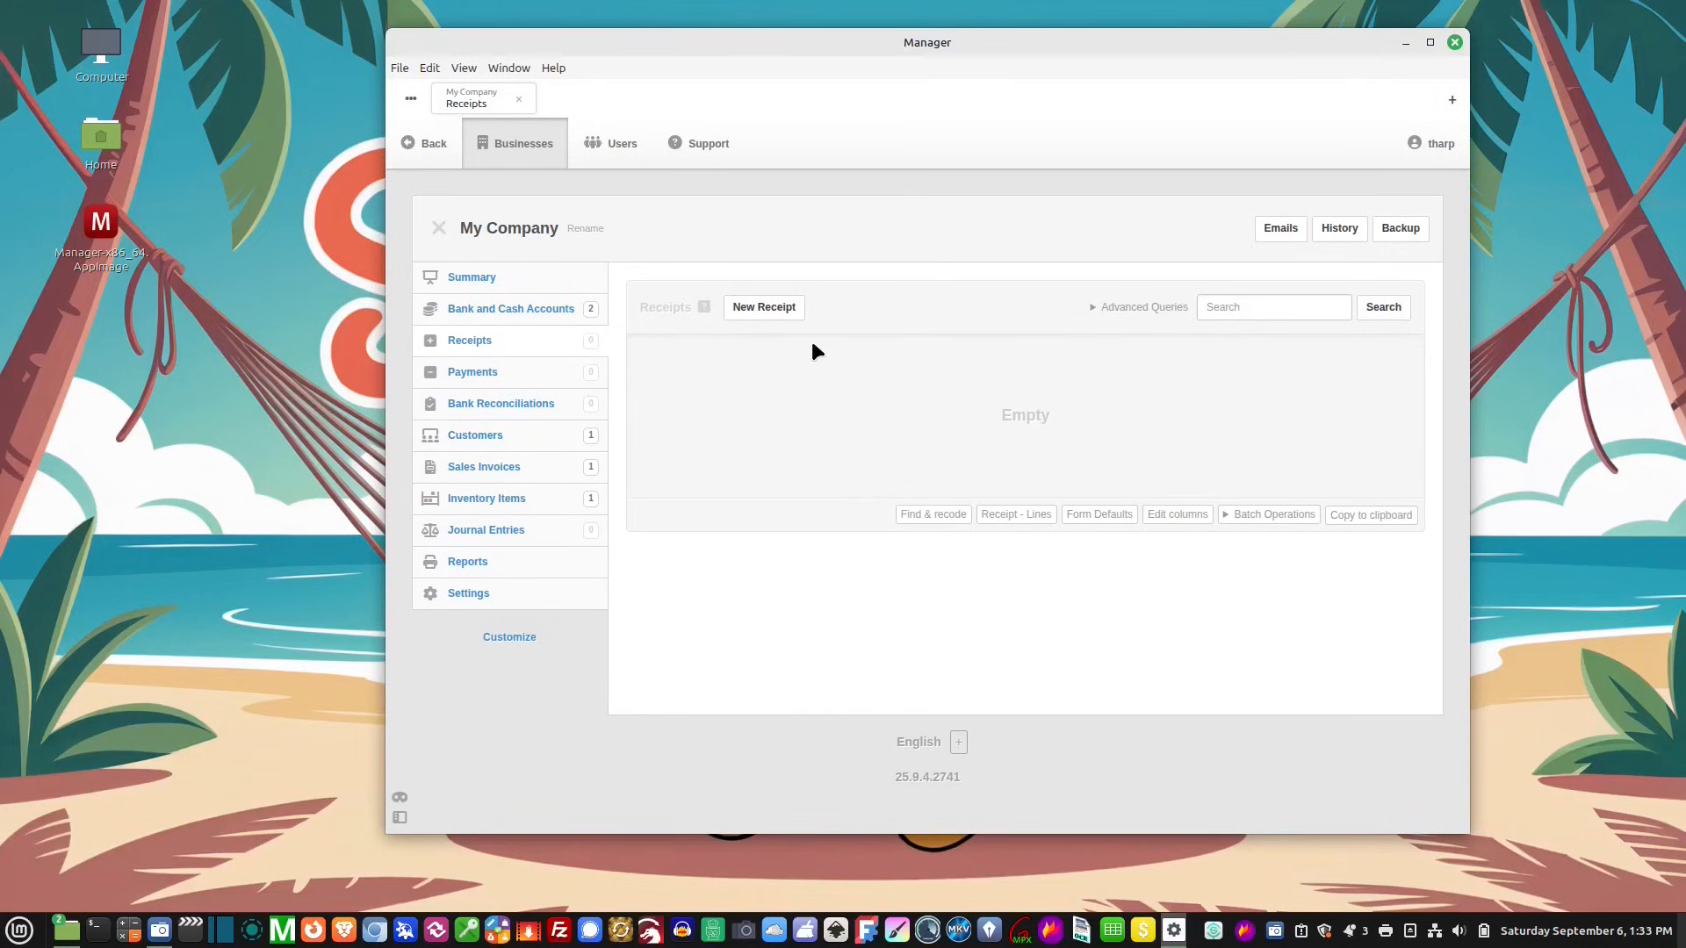
left_click(792, 312)
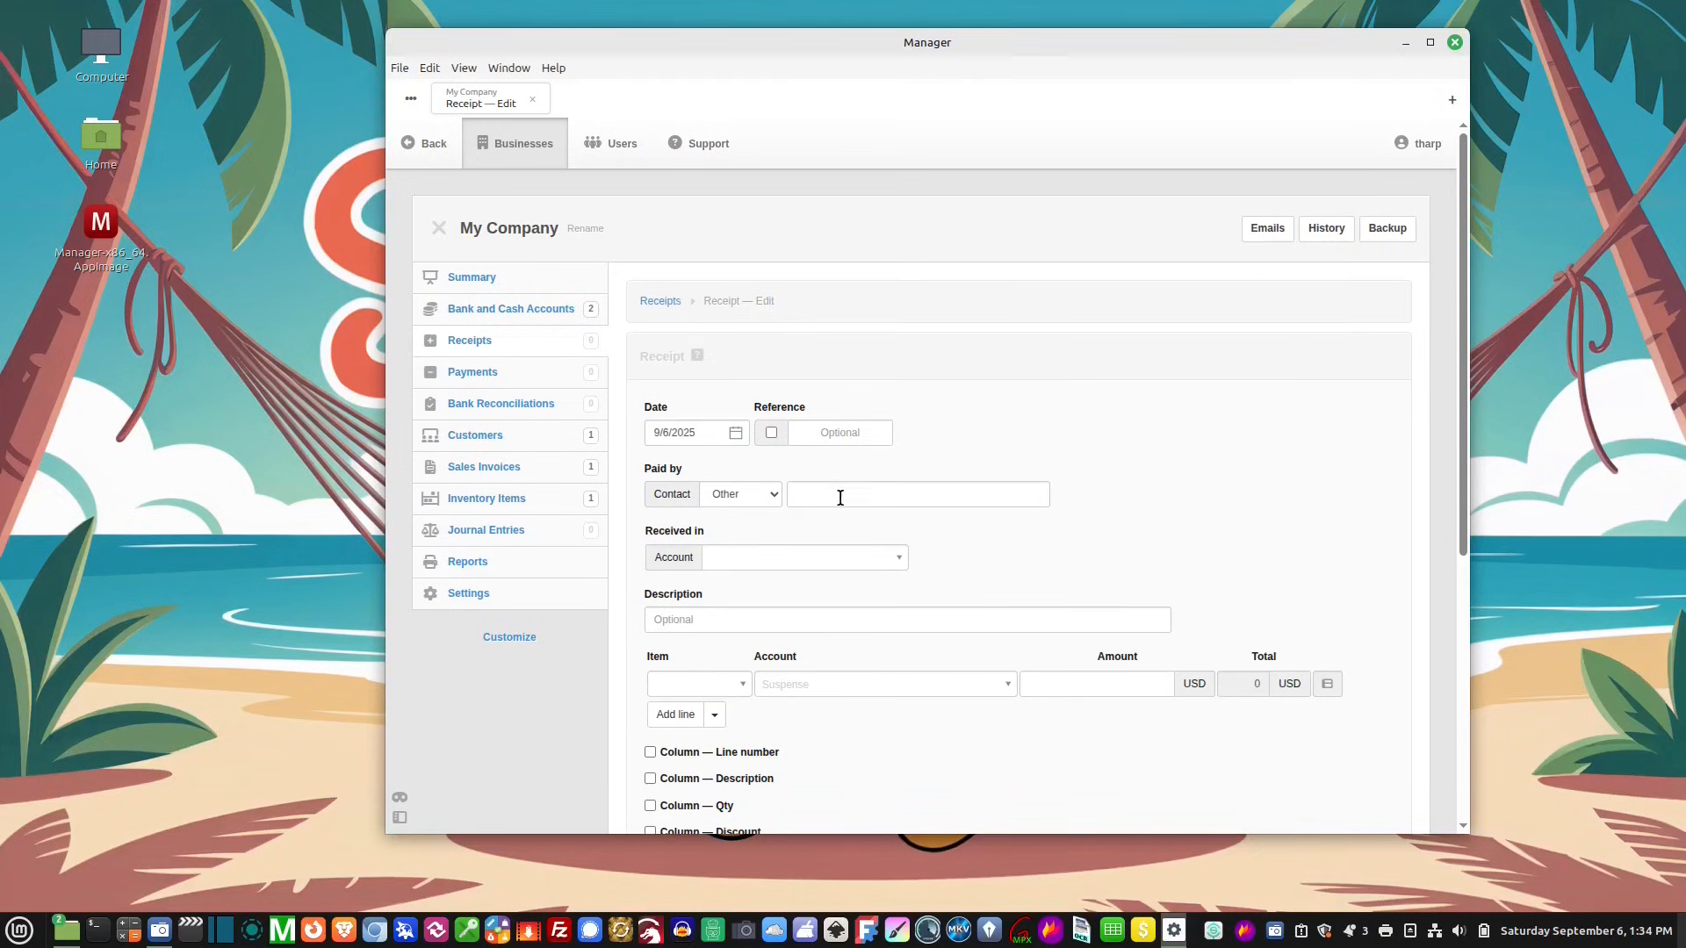
left_click(774, 494)
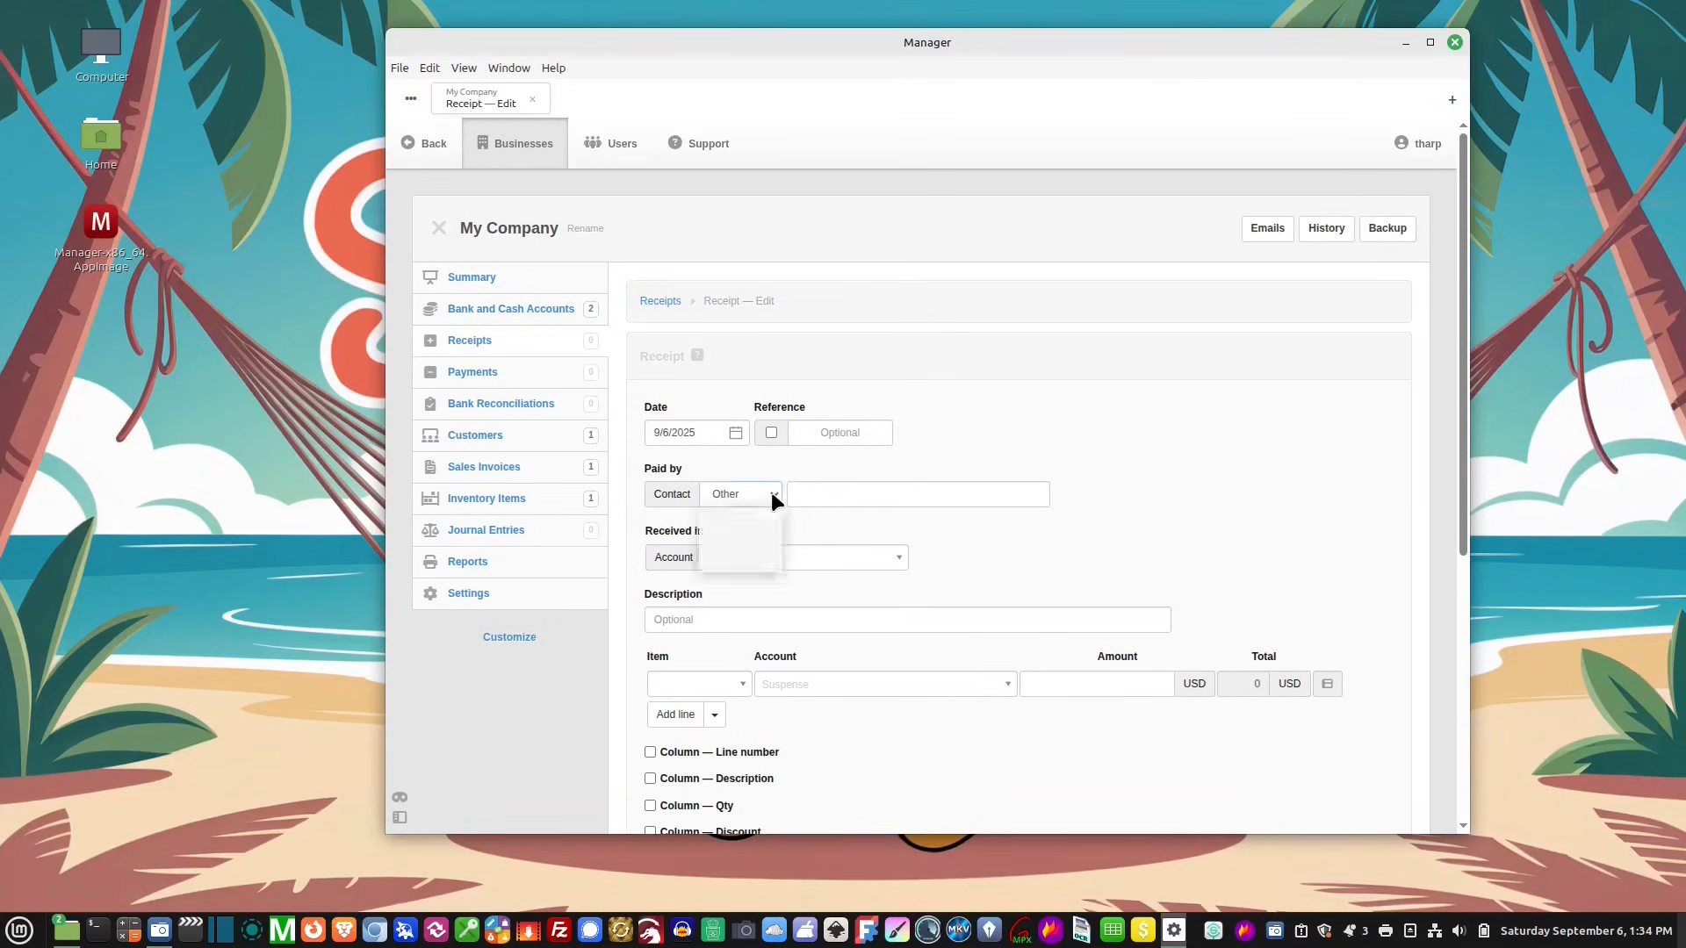
left_click(719, 535)
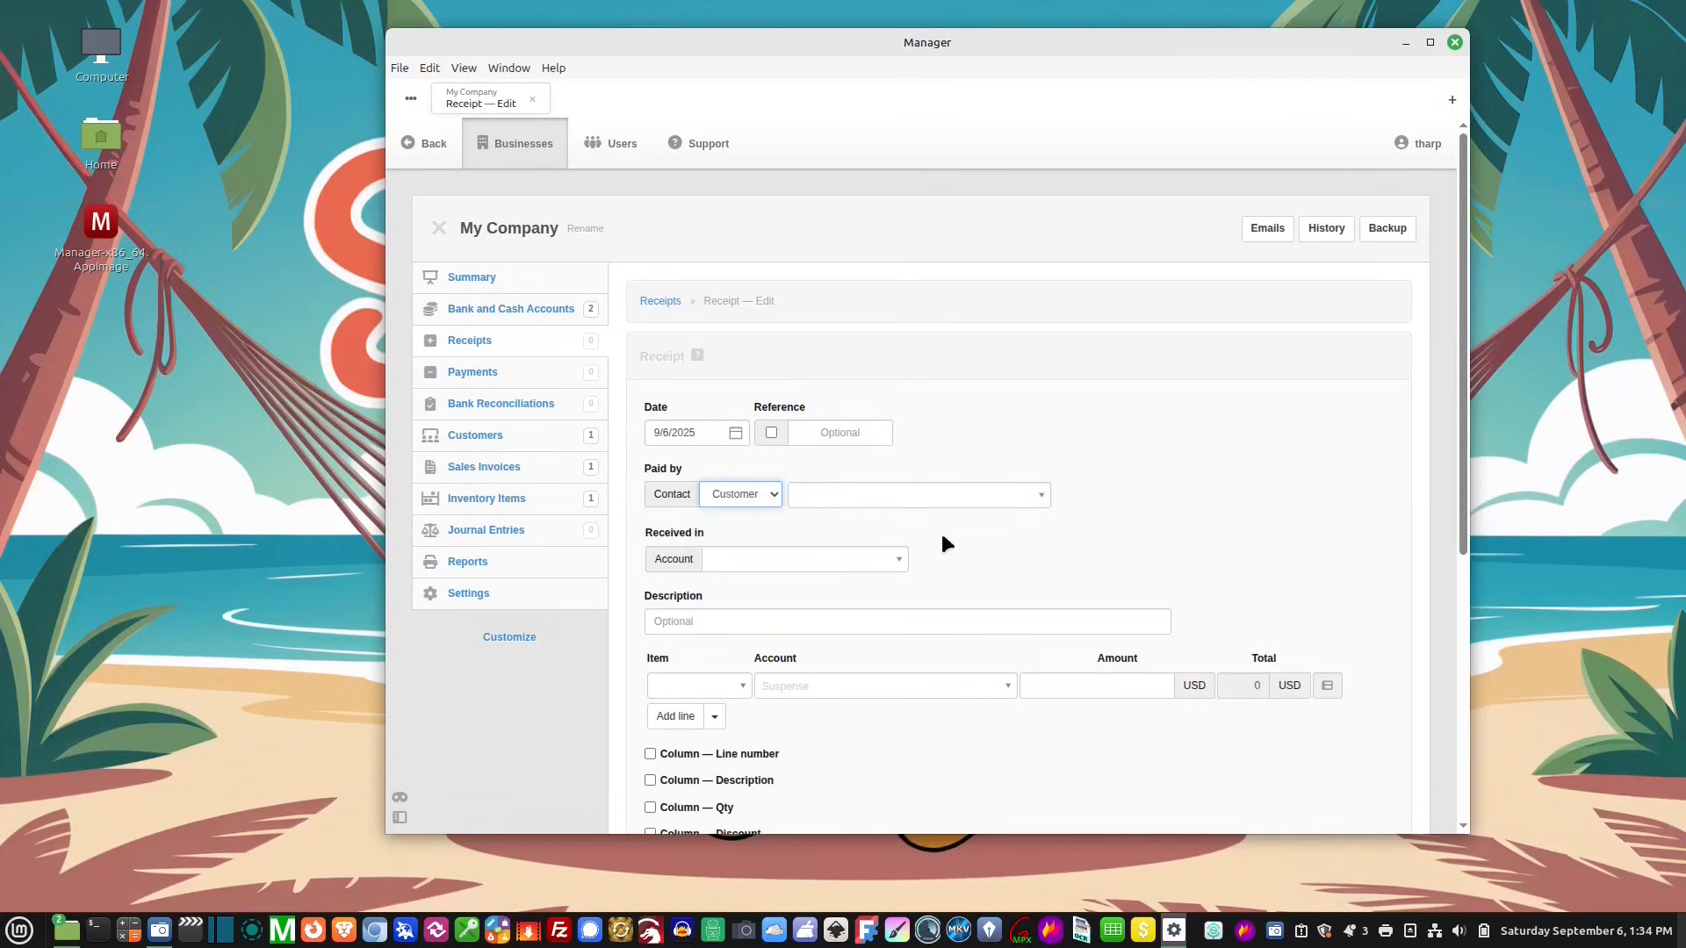
left_click(1014, 496)
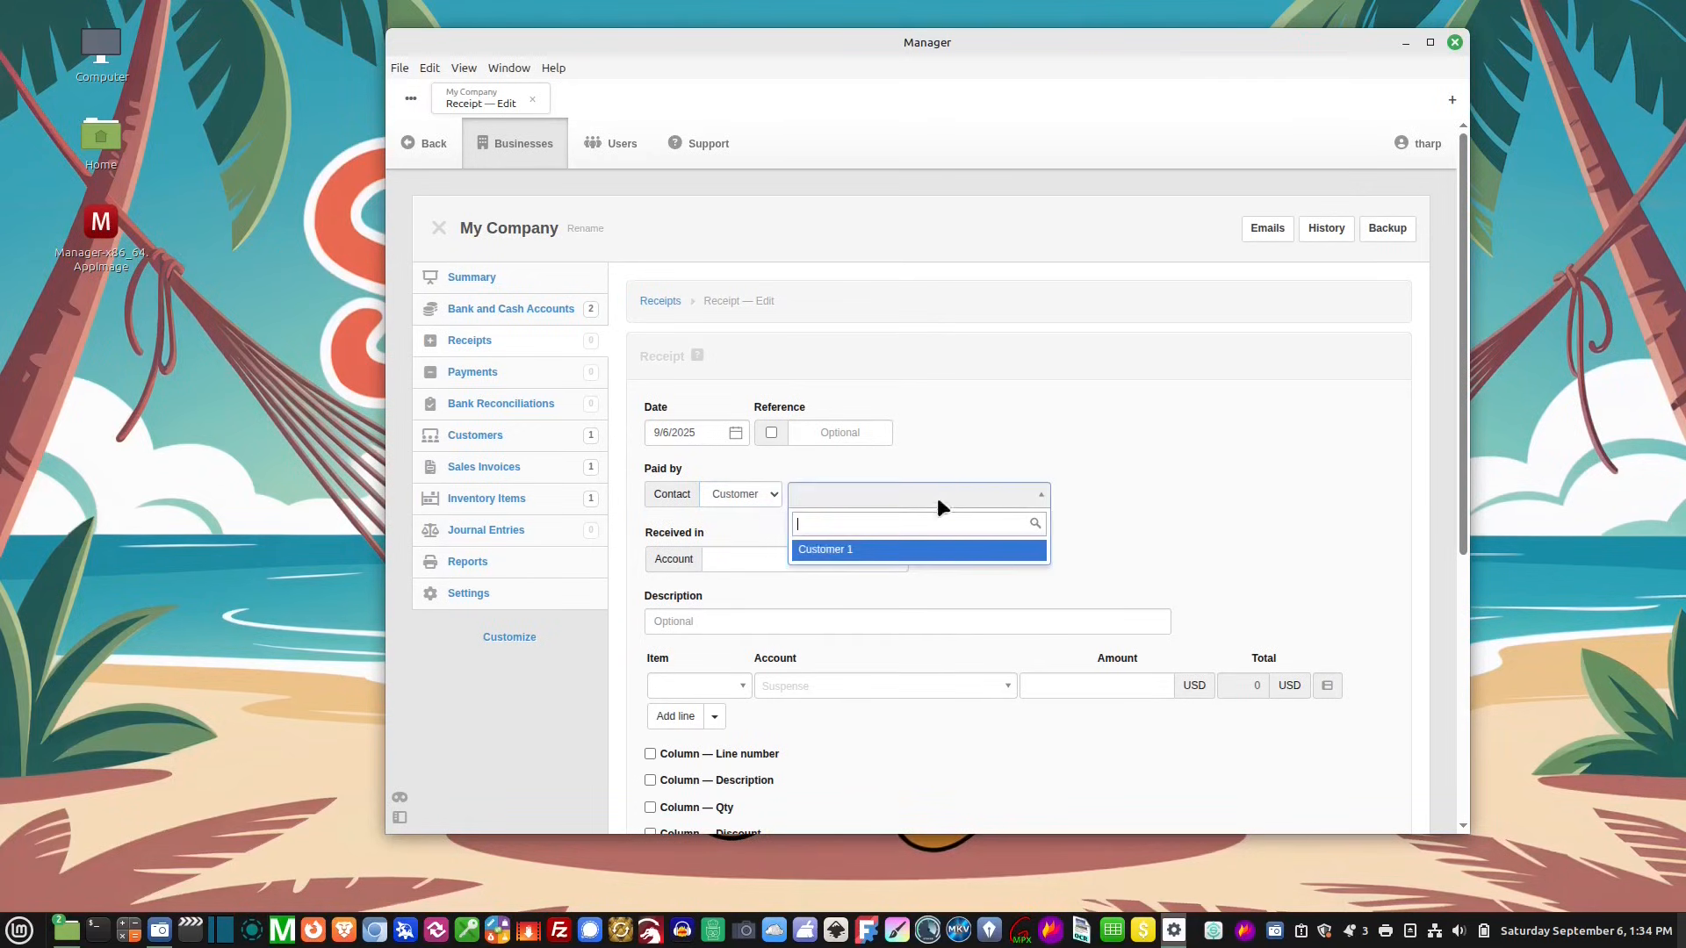
left_click(833, 550)
left_click(755, 560)
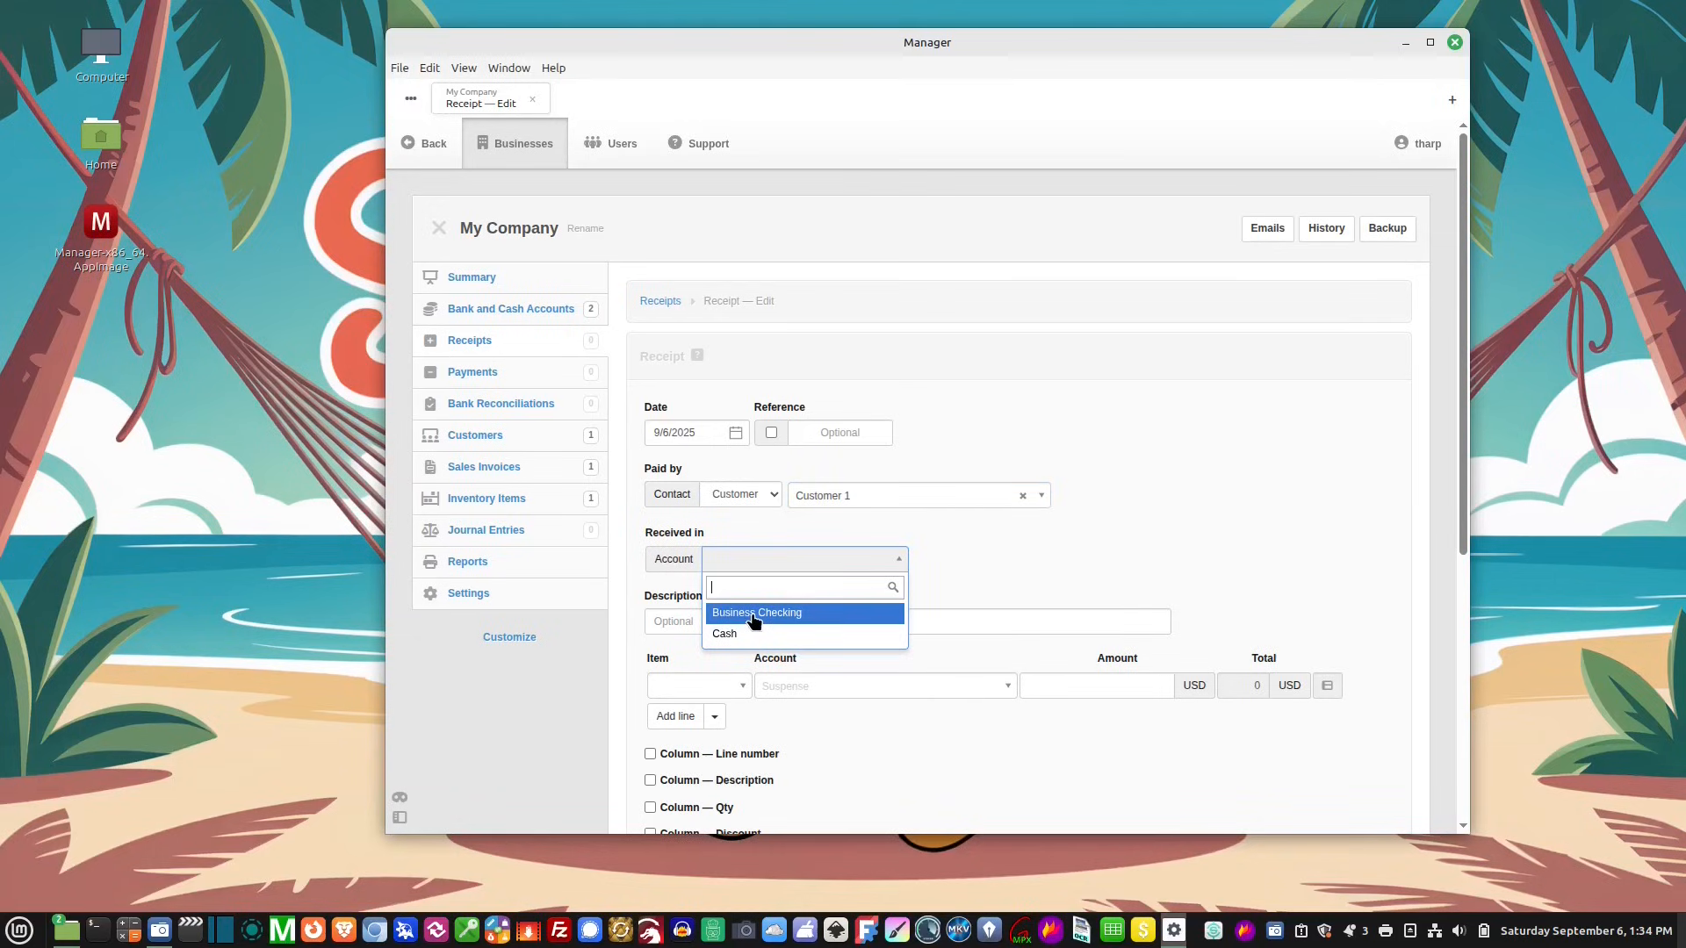
left_click(753, 613)
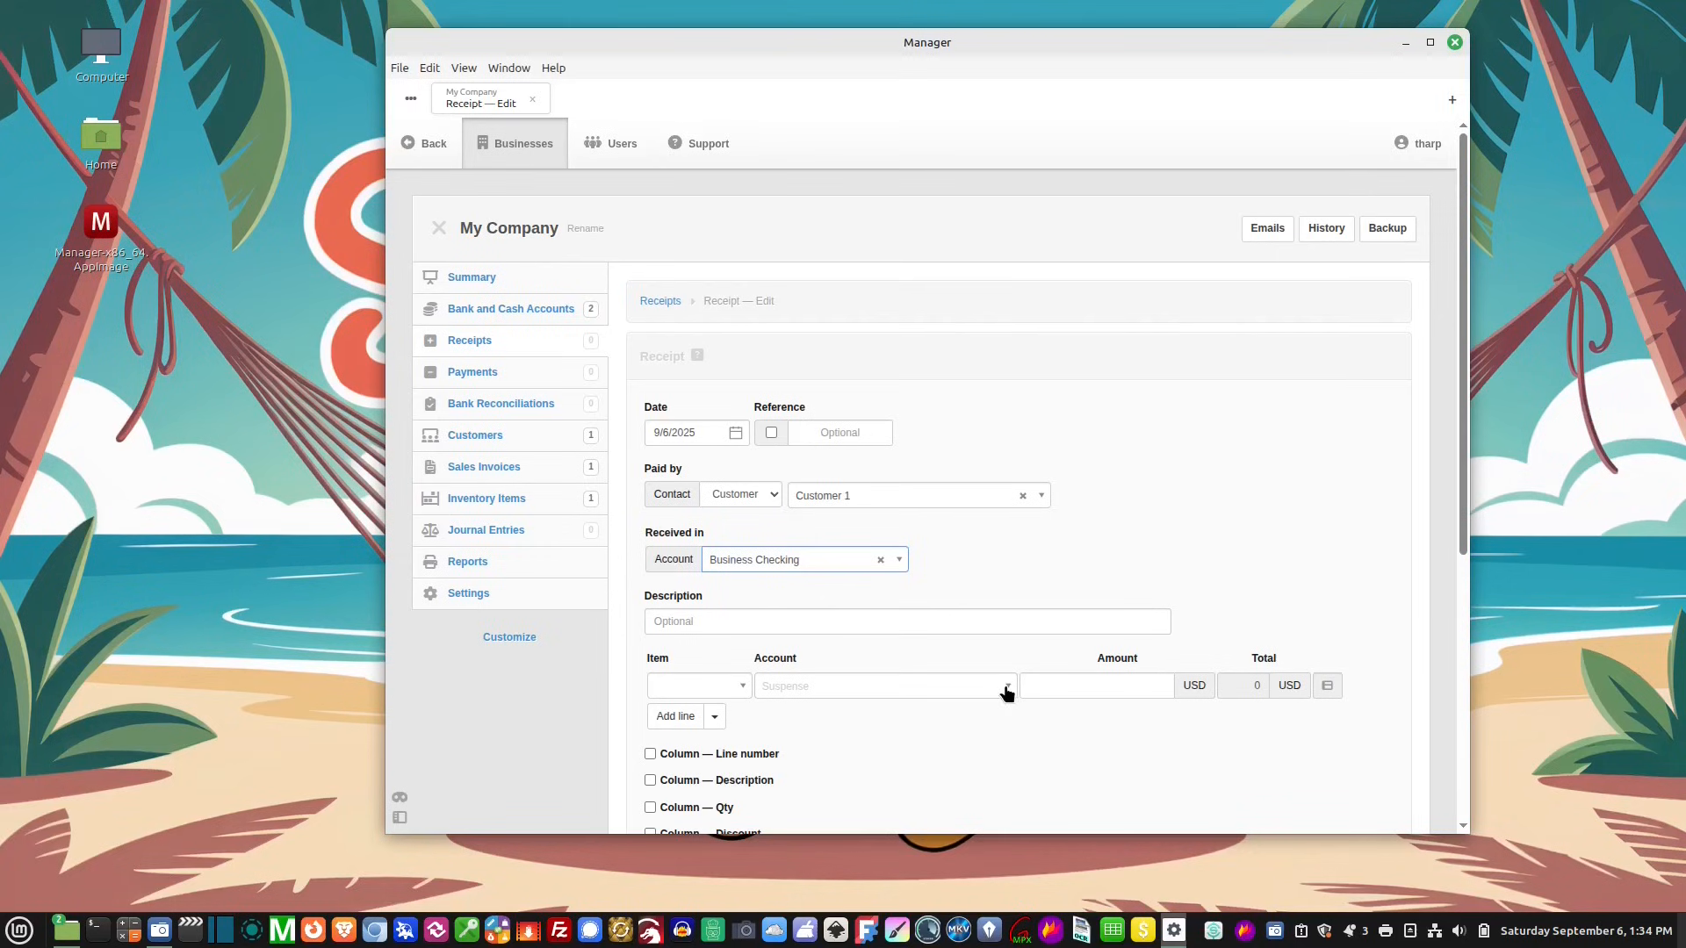
Allocate the receipt line to Accounts receivable against the 09/06/2025 invoice with an amount of 150.00, and create the receipt
scroll(979, 605, "down", 3)
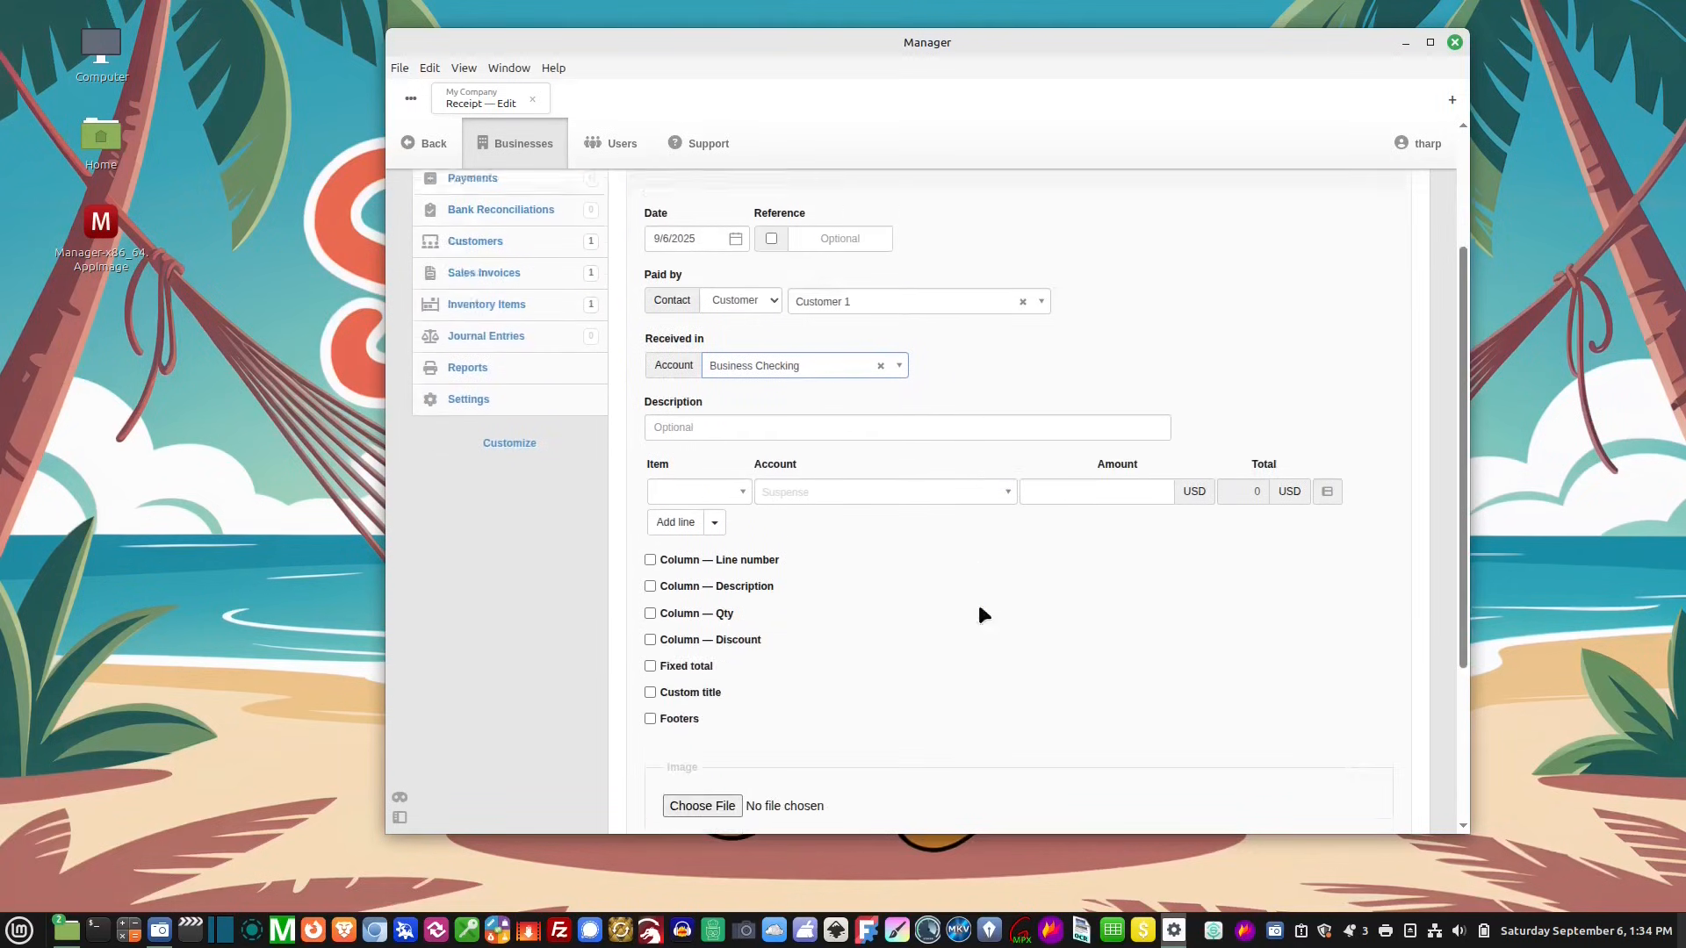
left_click(1003, 477)
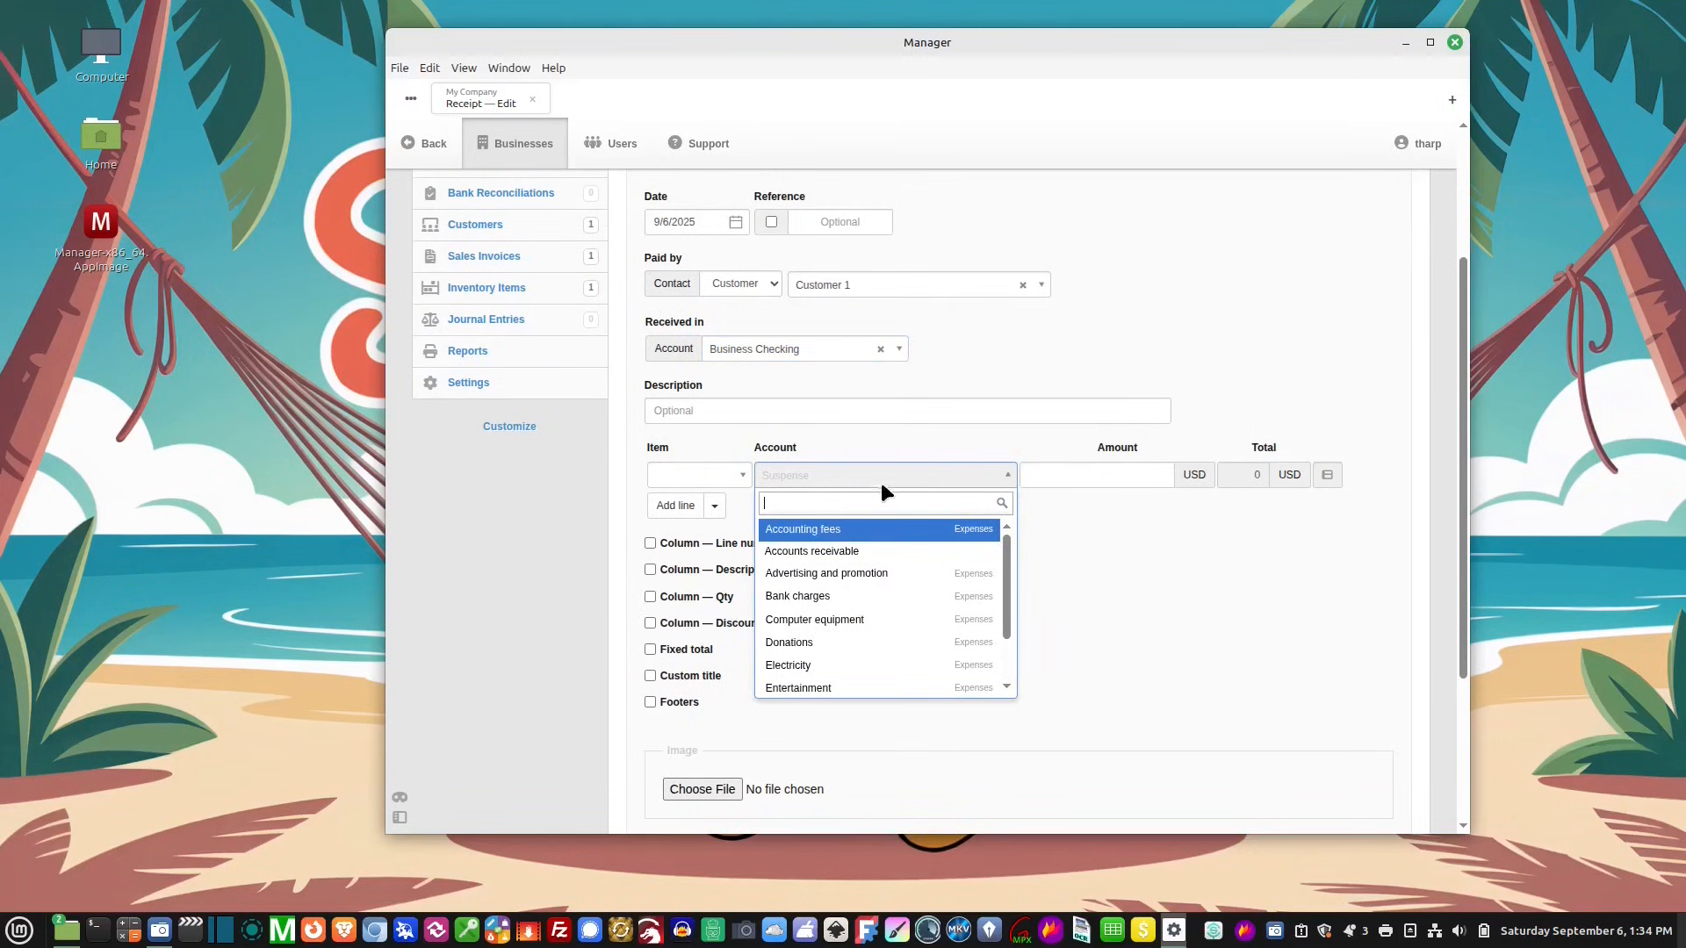
left_click(890, 555)
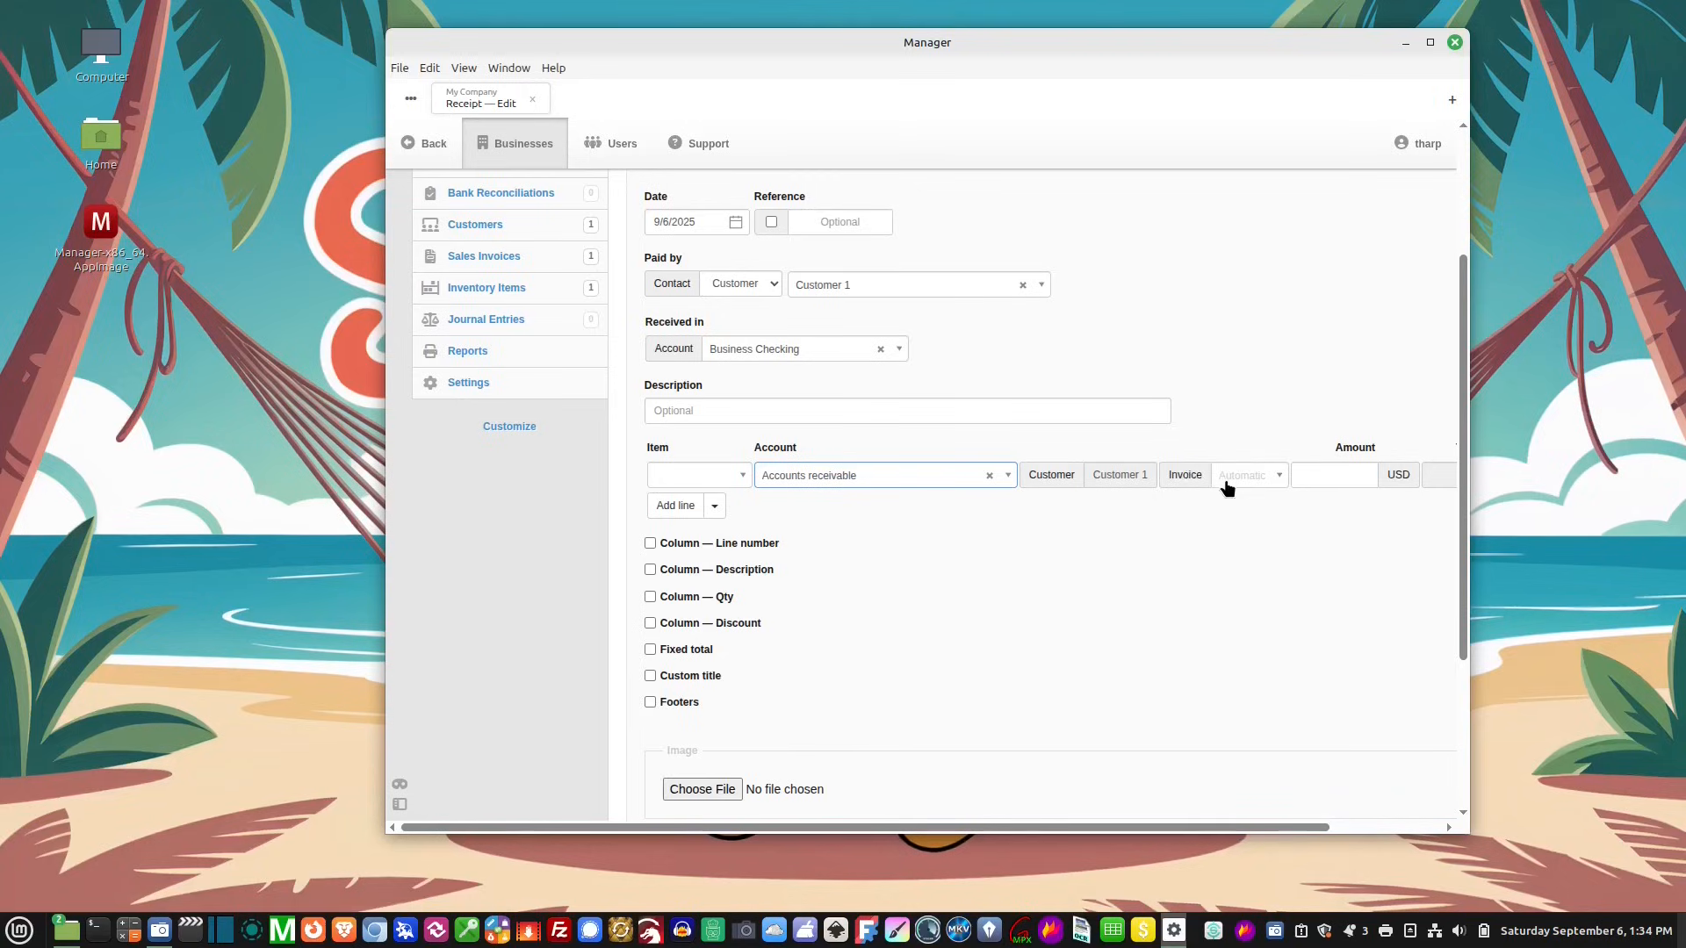
left_click(1277, 477)
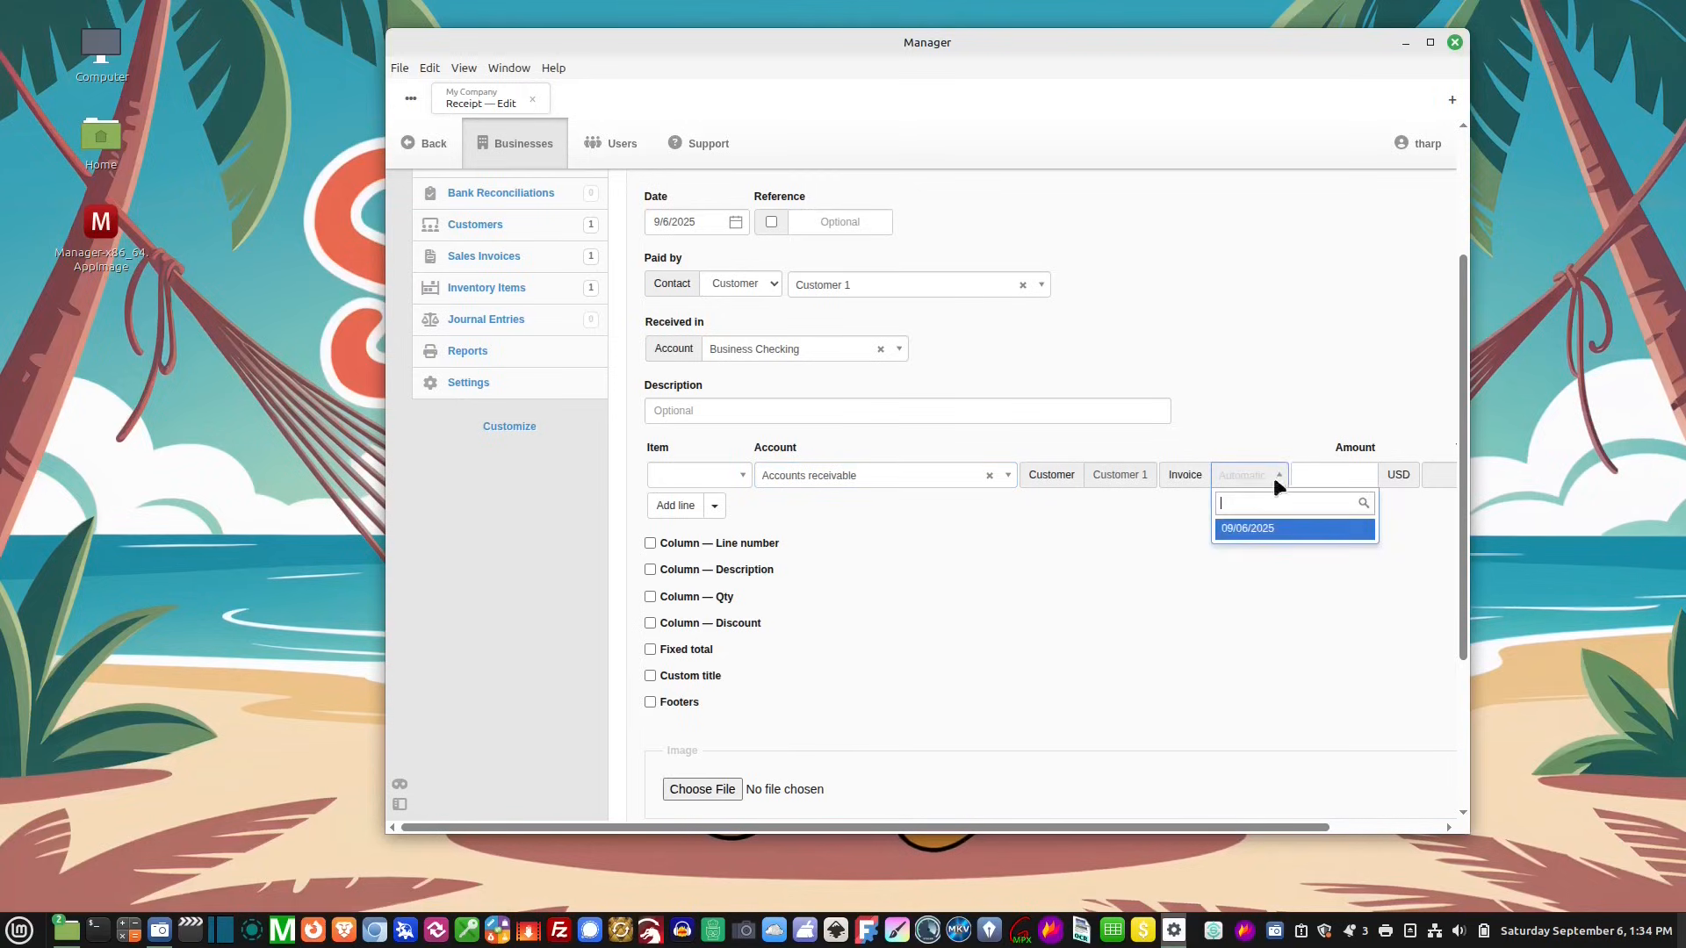
left_click(1251, 528)
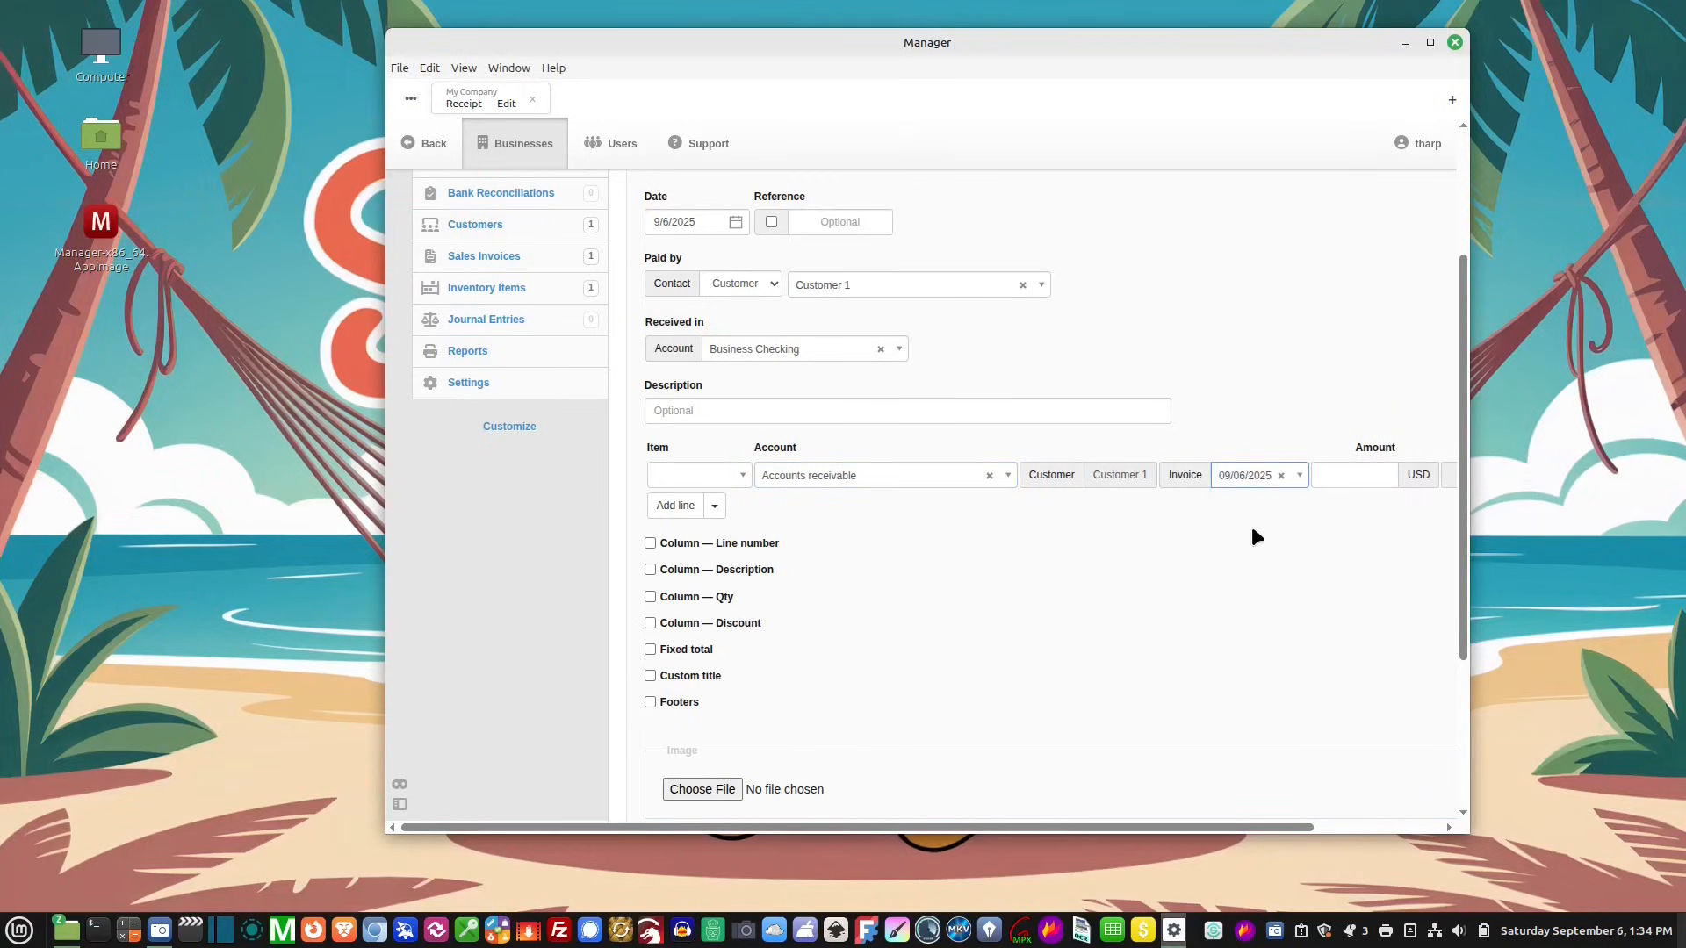
left_click(1368, 481)
type("150.00")
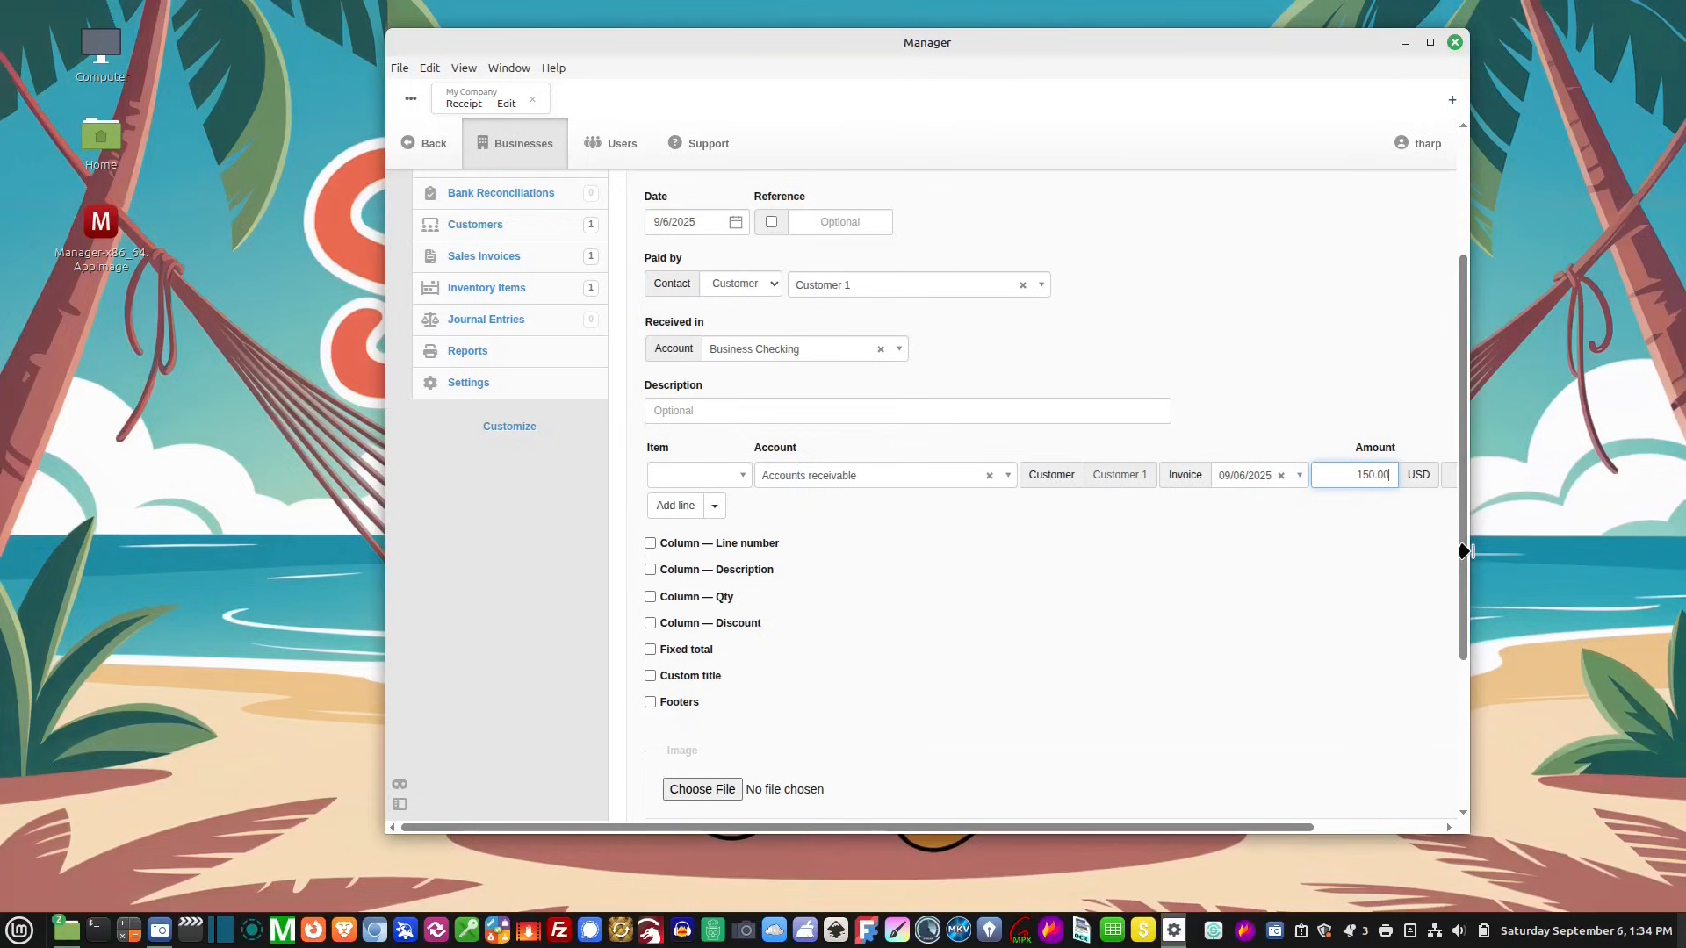
left_click_drag(1468, 550, 1622, 562)
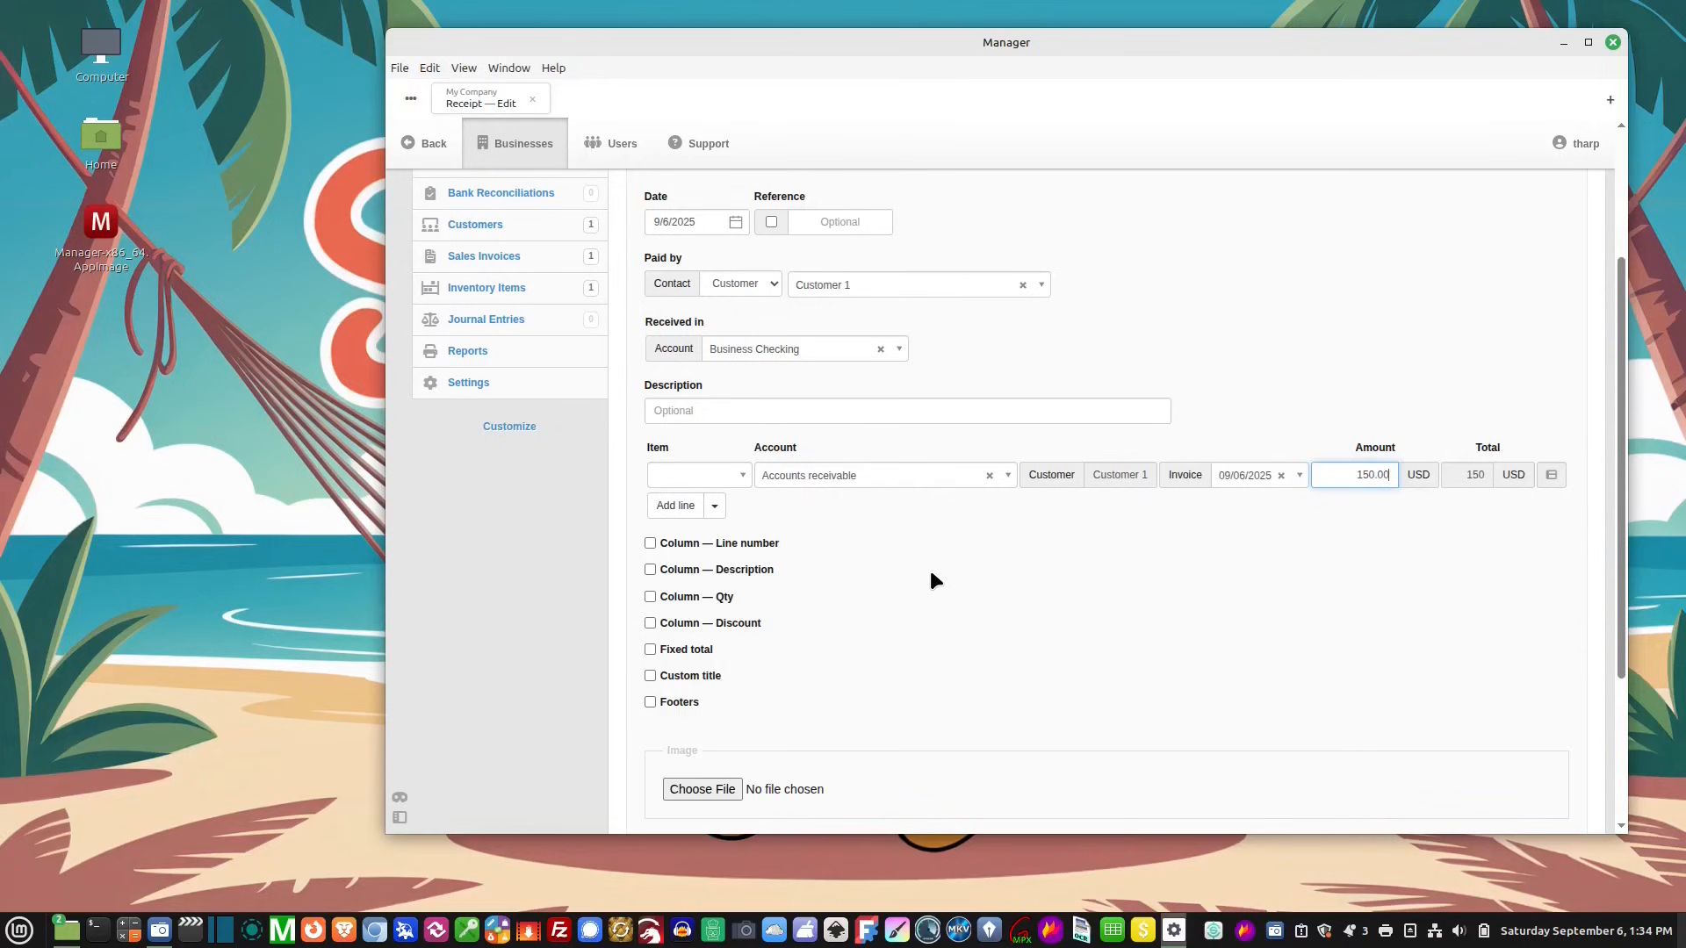
scroll(929, 577, "down", 3)
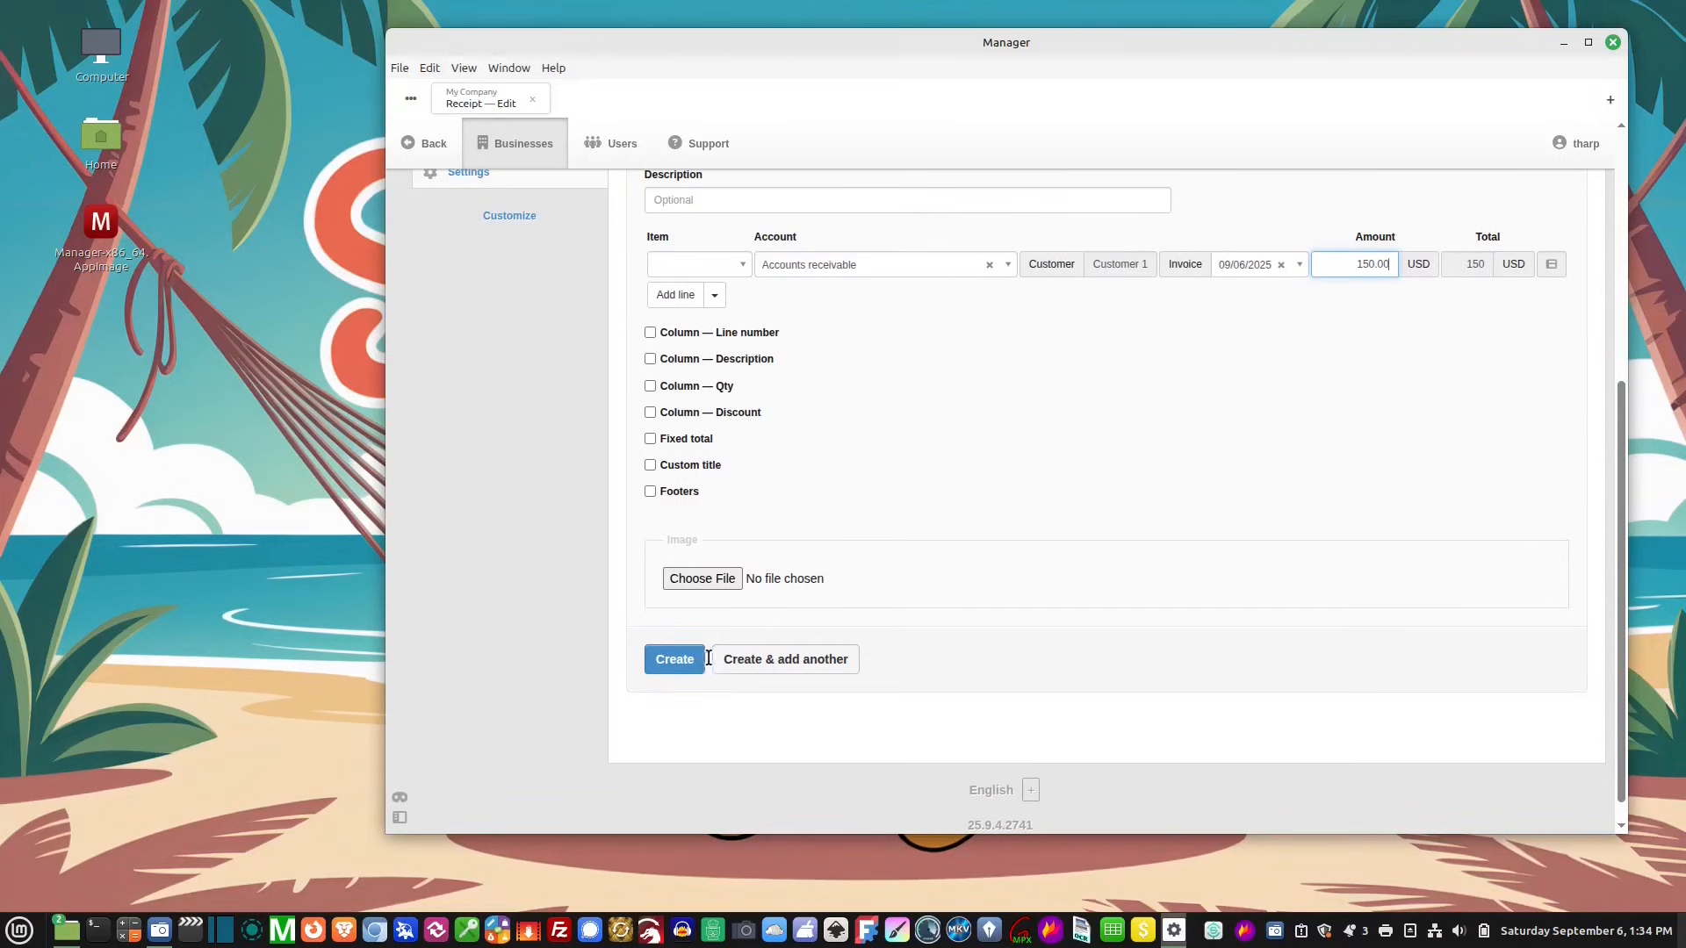
left_click(681, 659)
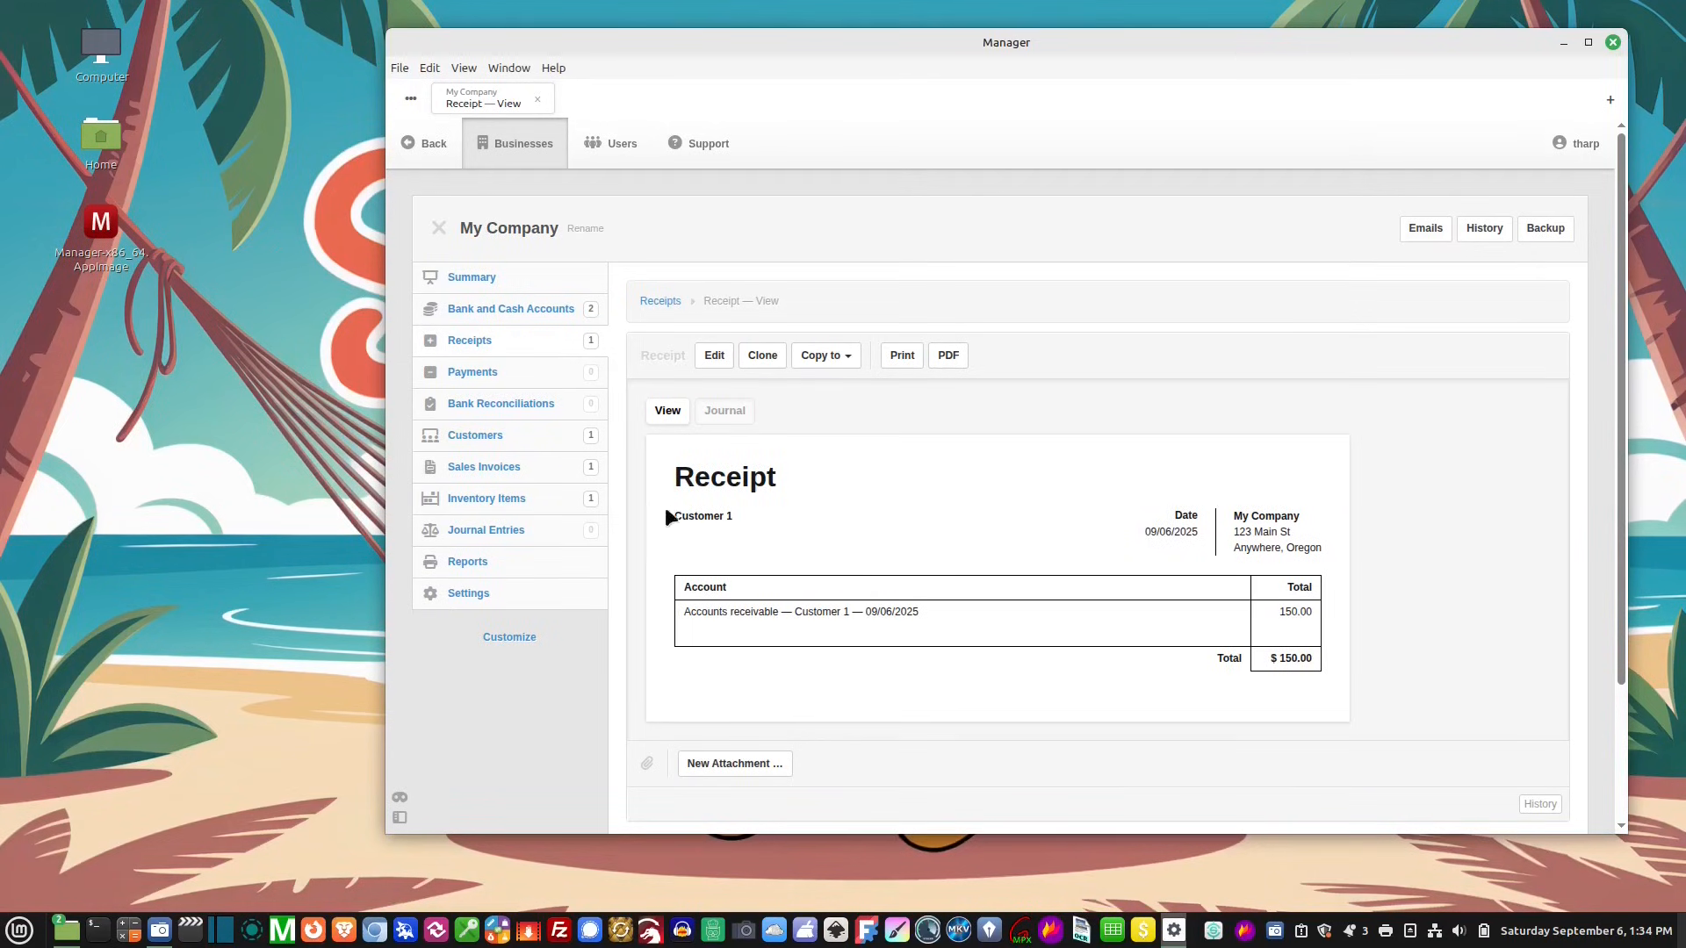
Check the customer list, business summary, bank and cash accounts, and inventory items for the effect of the receipt
left_click(500, 439)
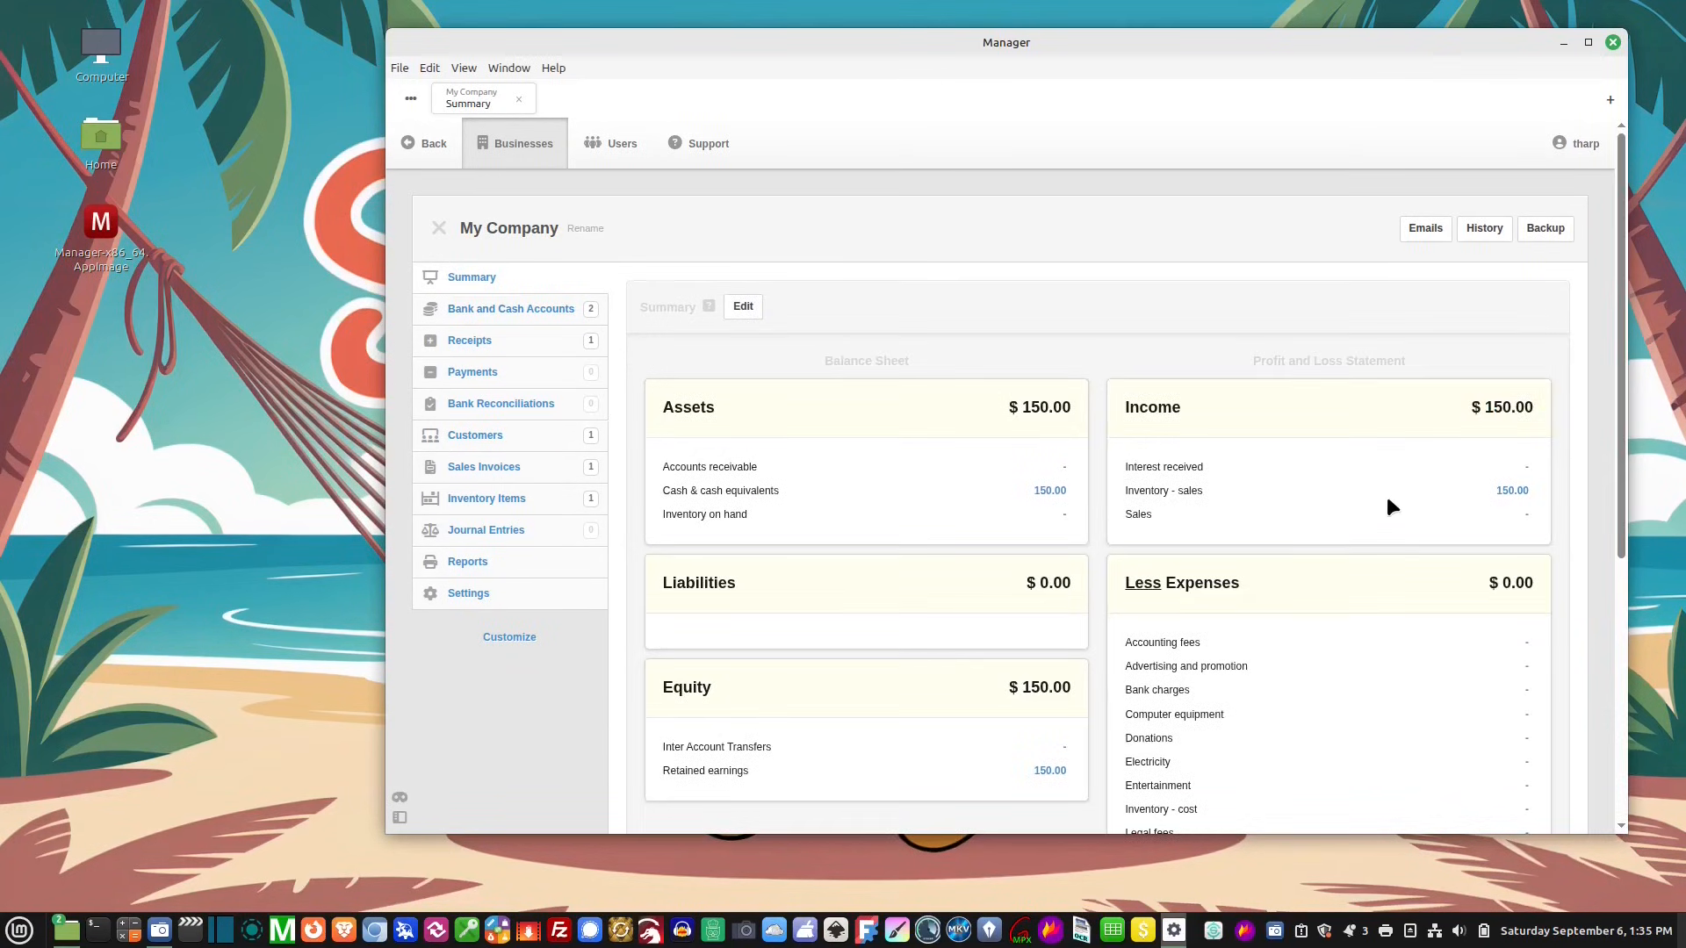
scroll(1405, 511, "down", 5)
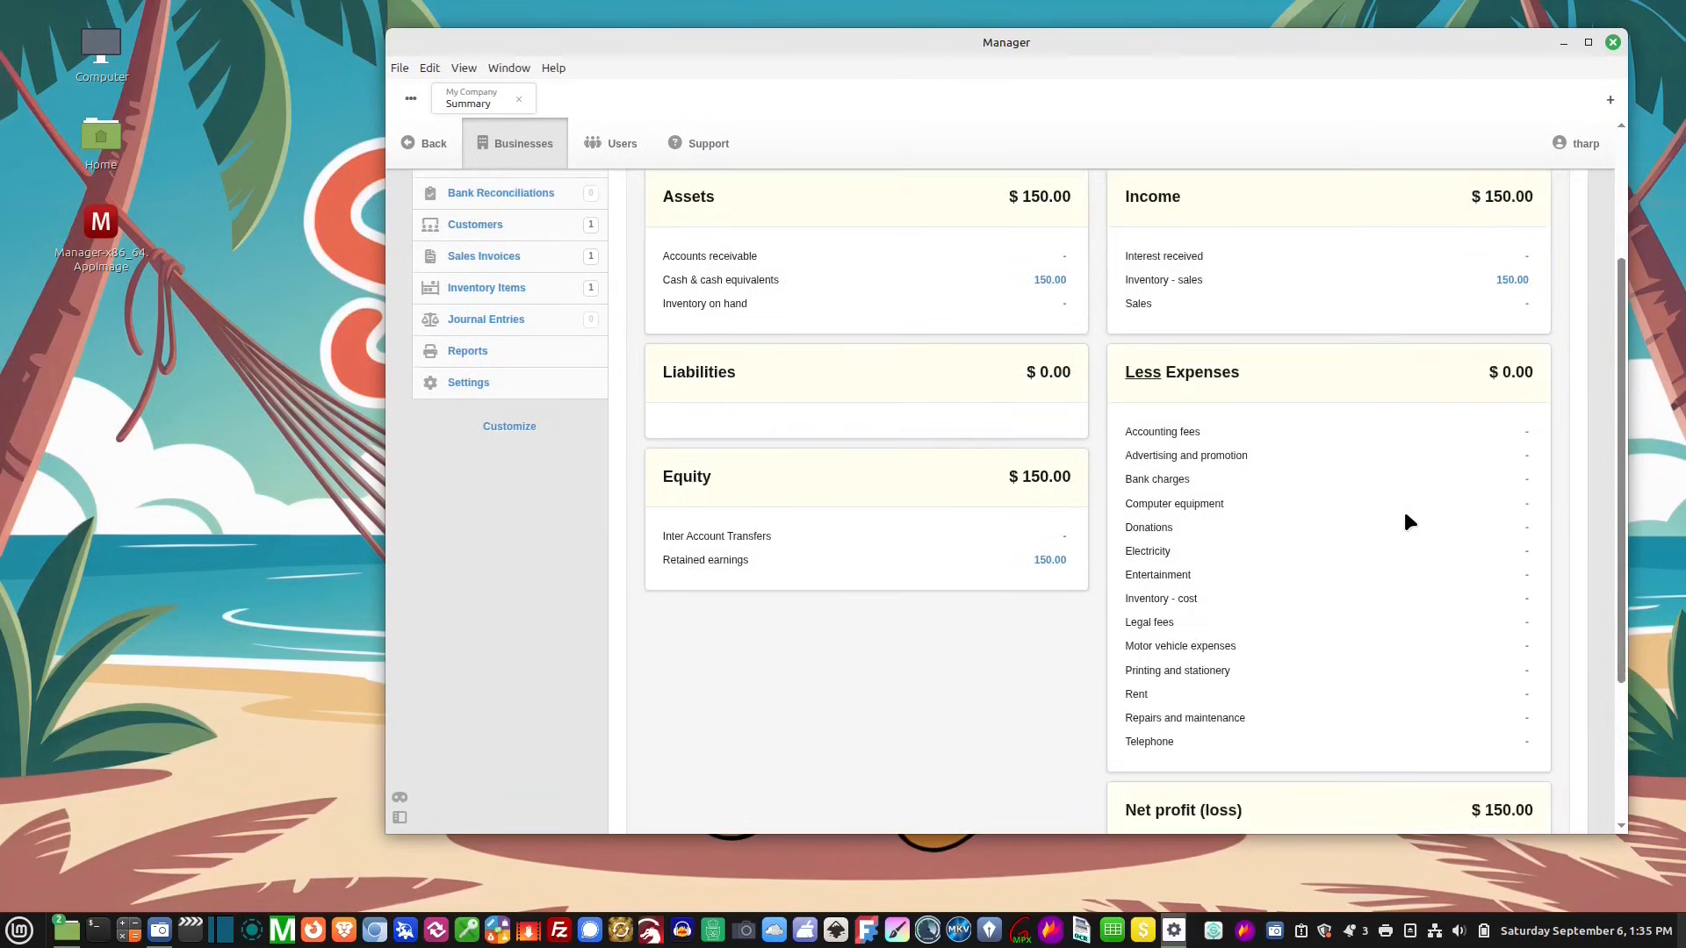
scroll(1406, 516, "down", 5)
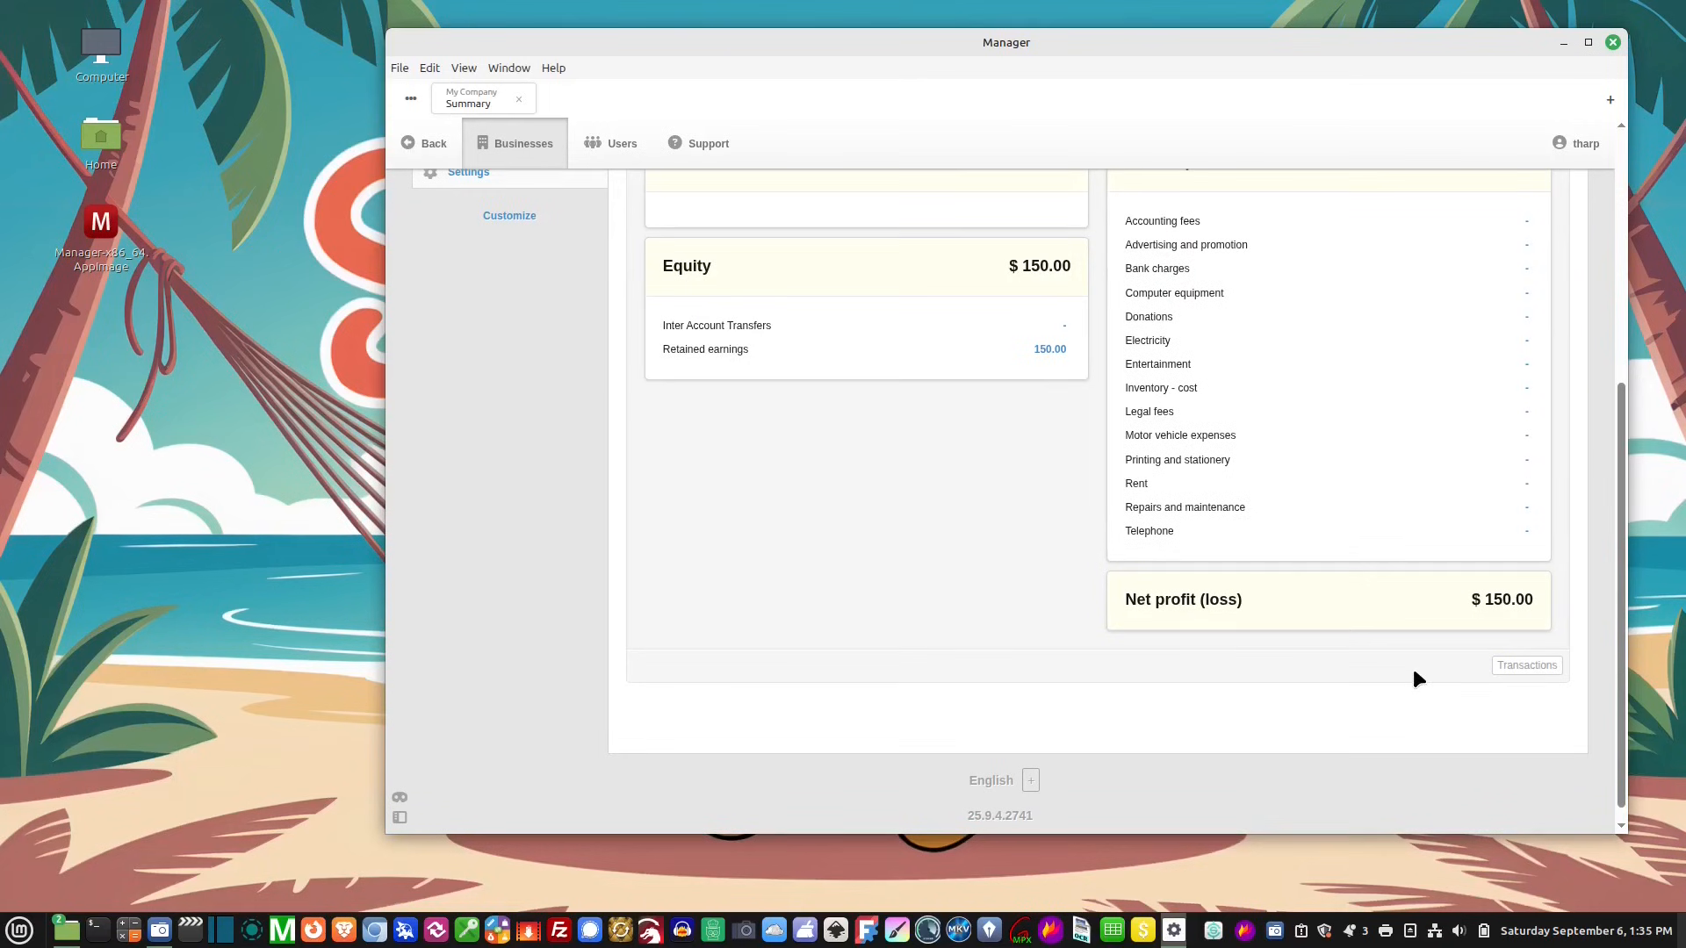
scroll(1413, 676, "up", 10)
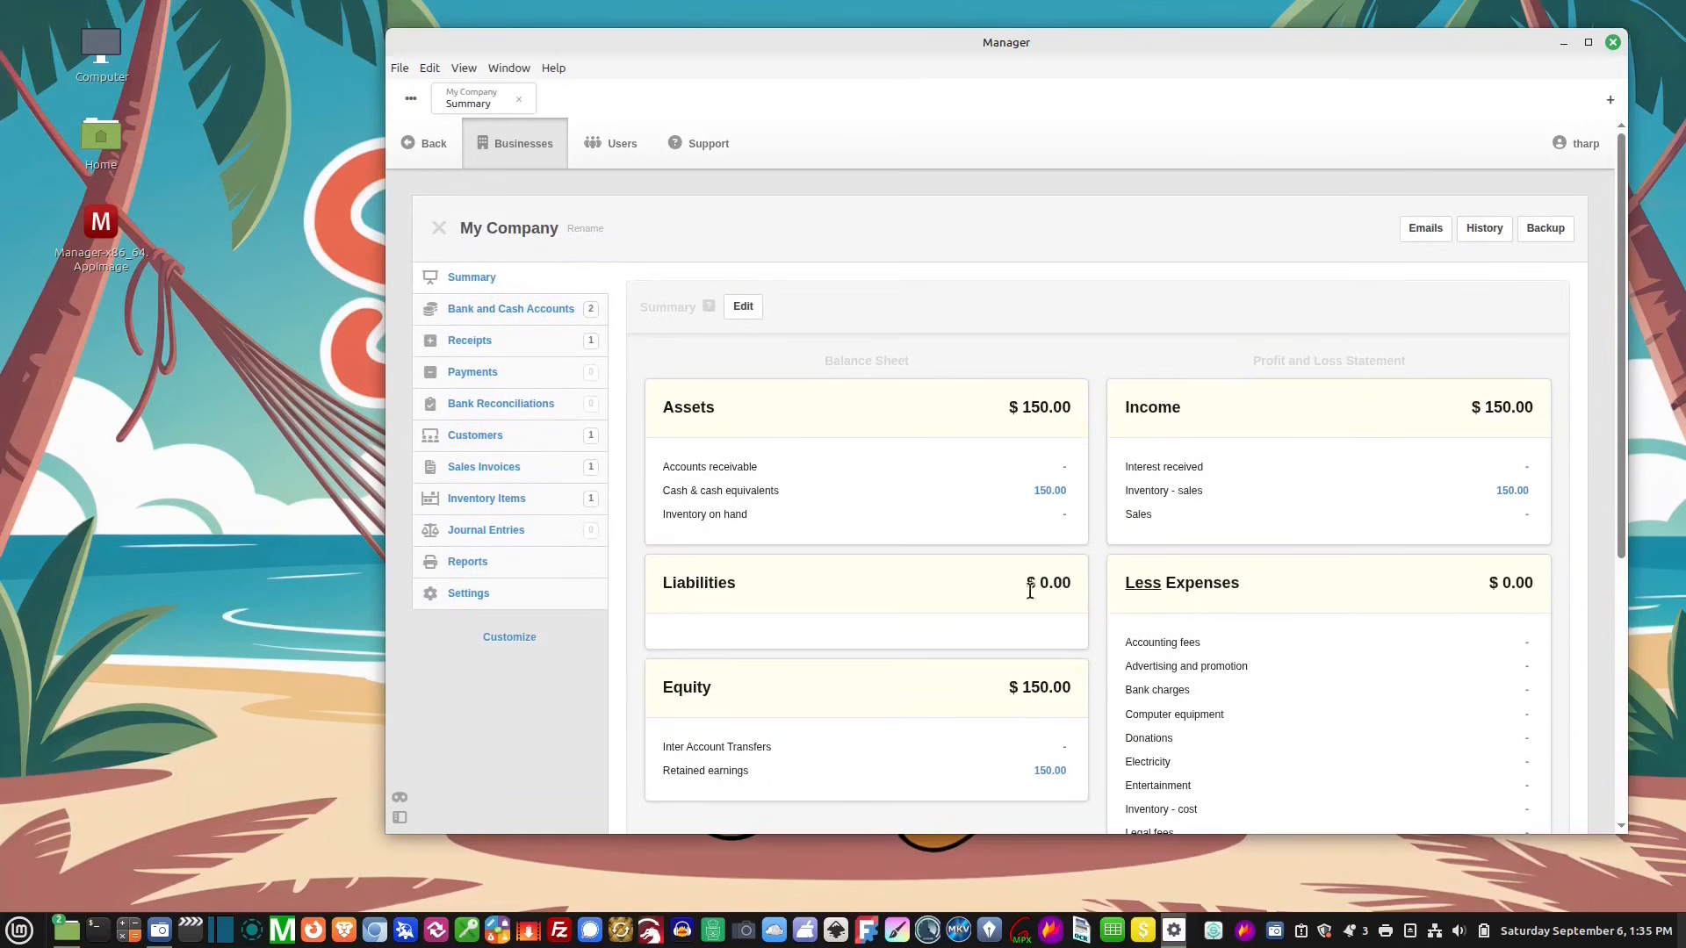
left_click(561, 314)
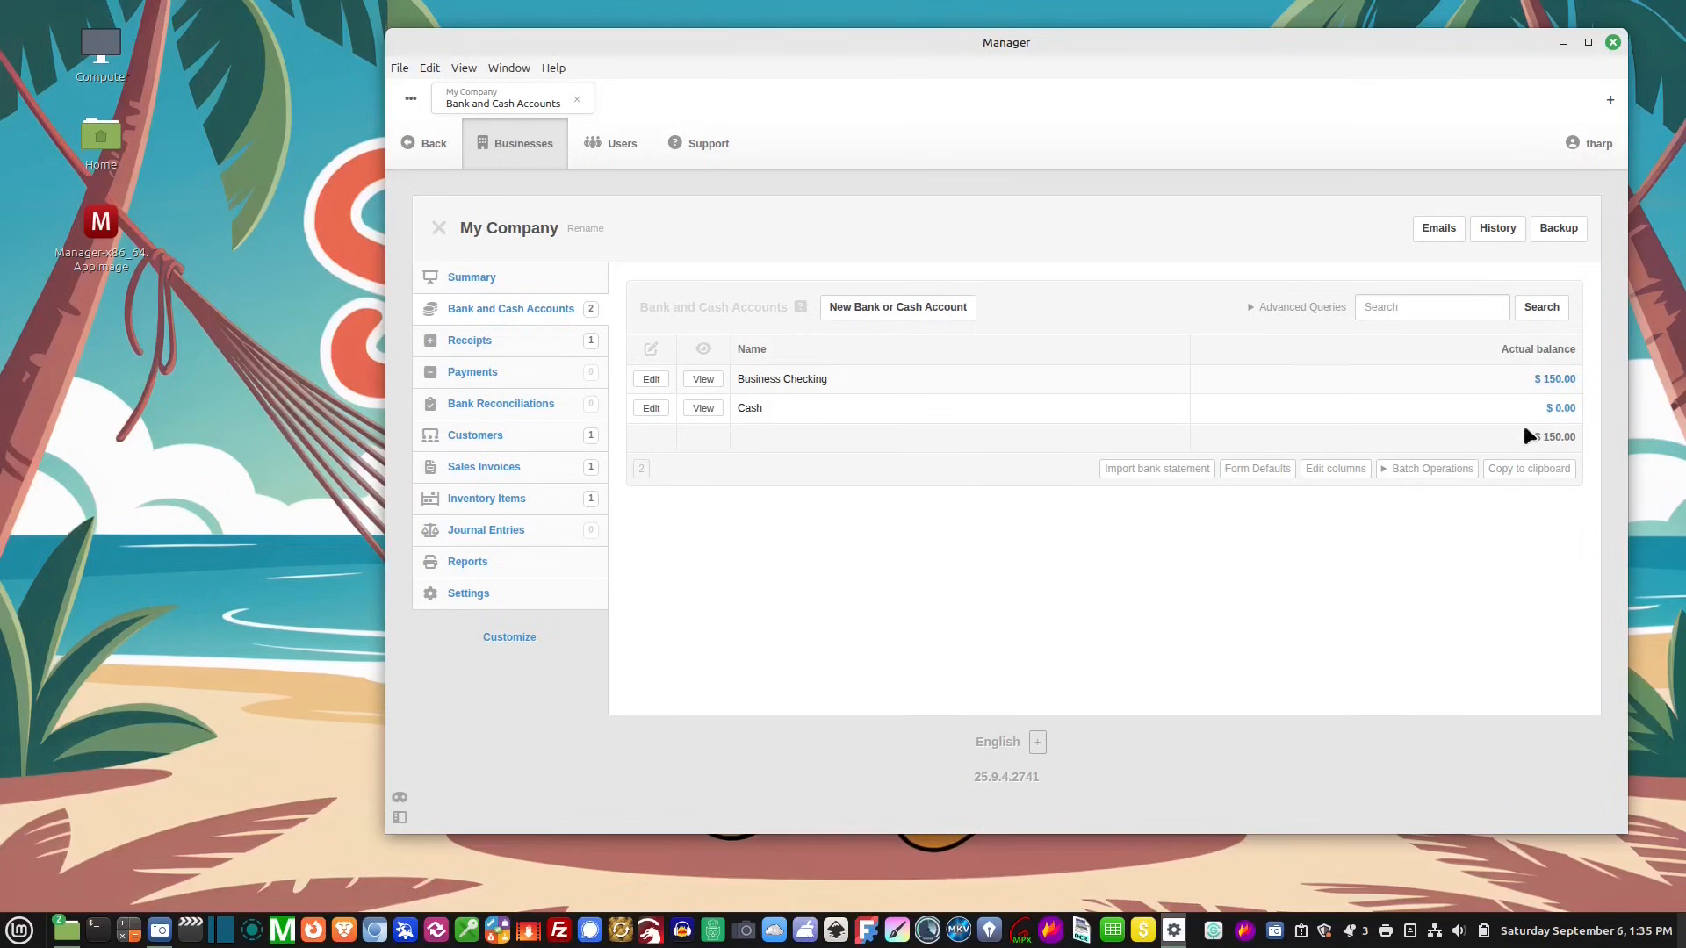
left_click(486, 497)
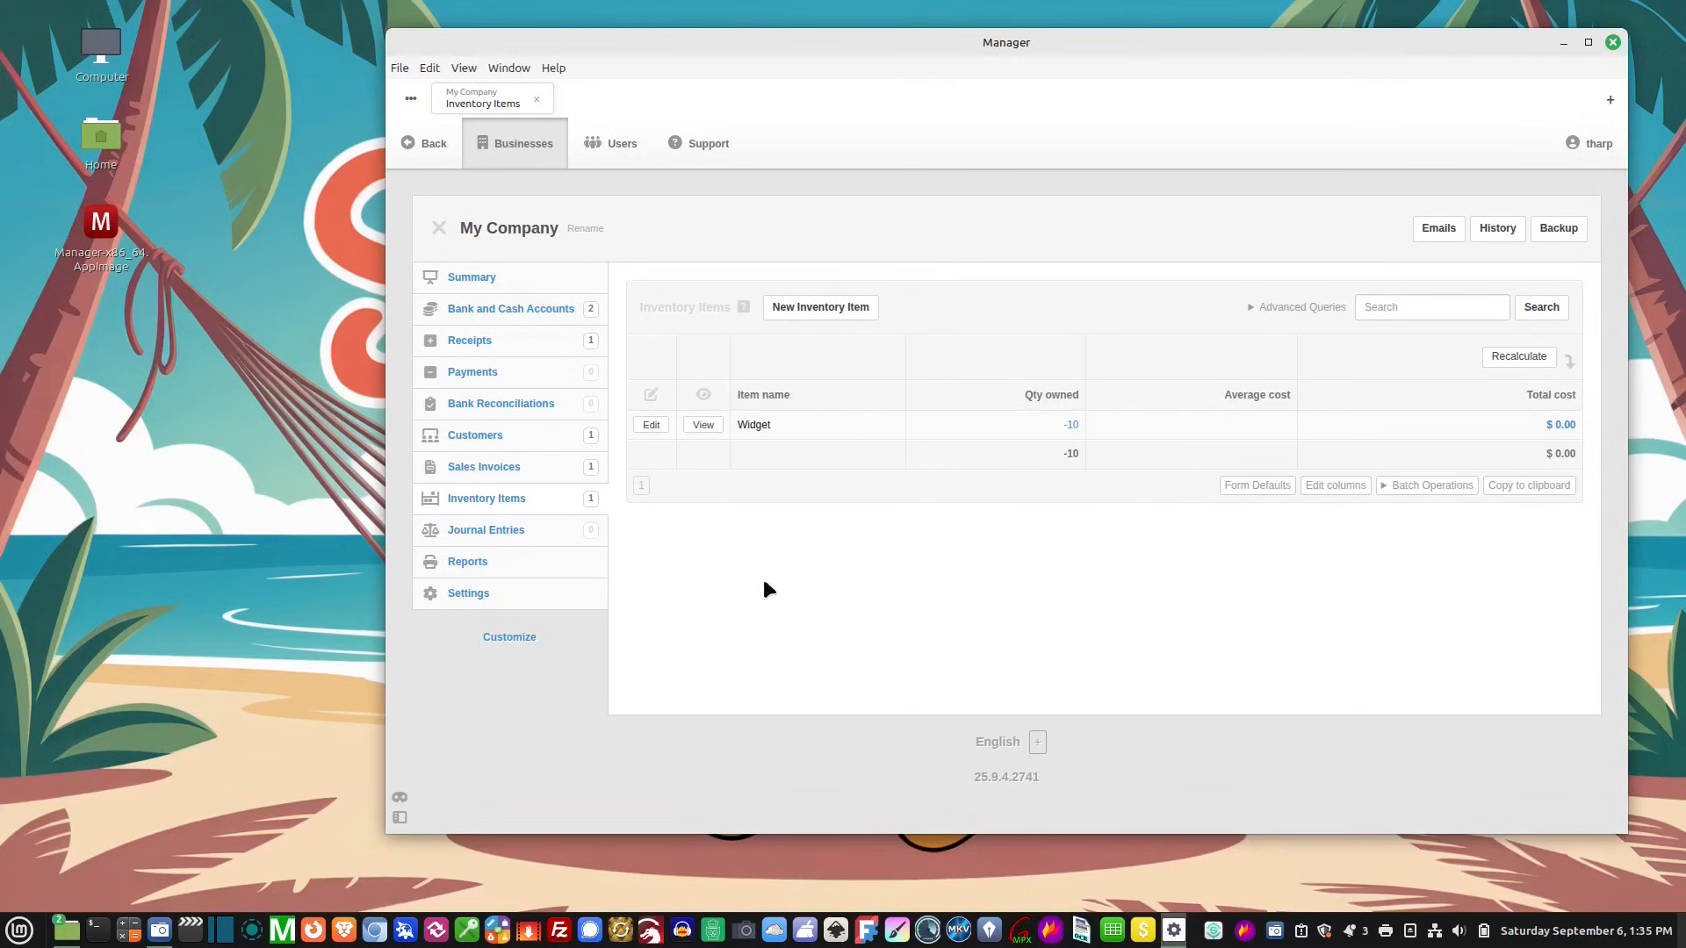
Create a Profit and Loss Statement report from 9/6/2025 to 9/6/2025 on the accrual basis with rounding off
left_click(543, 566)
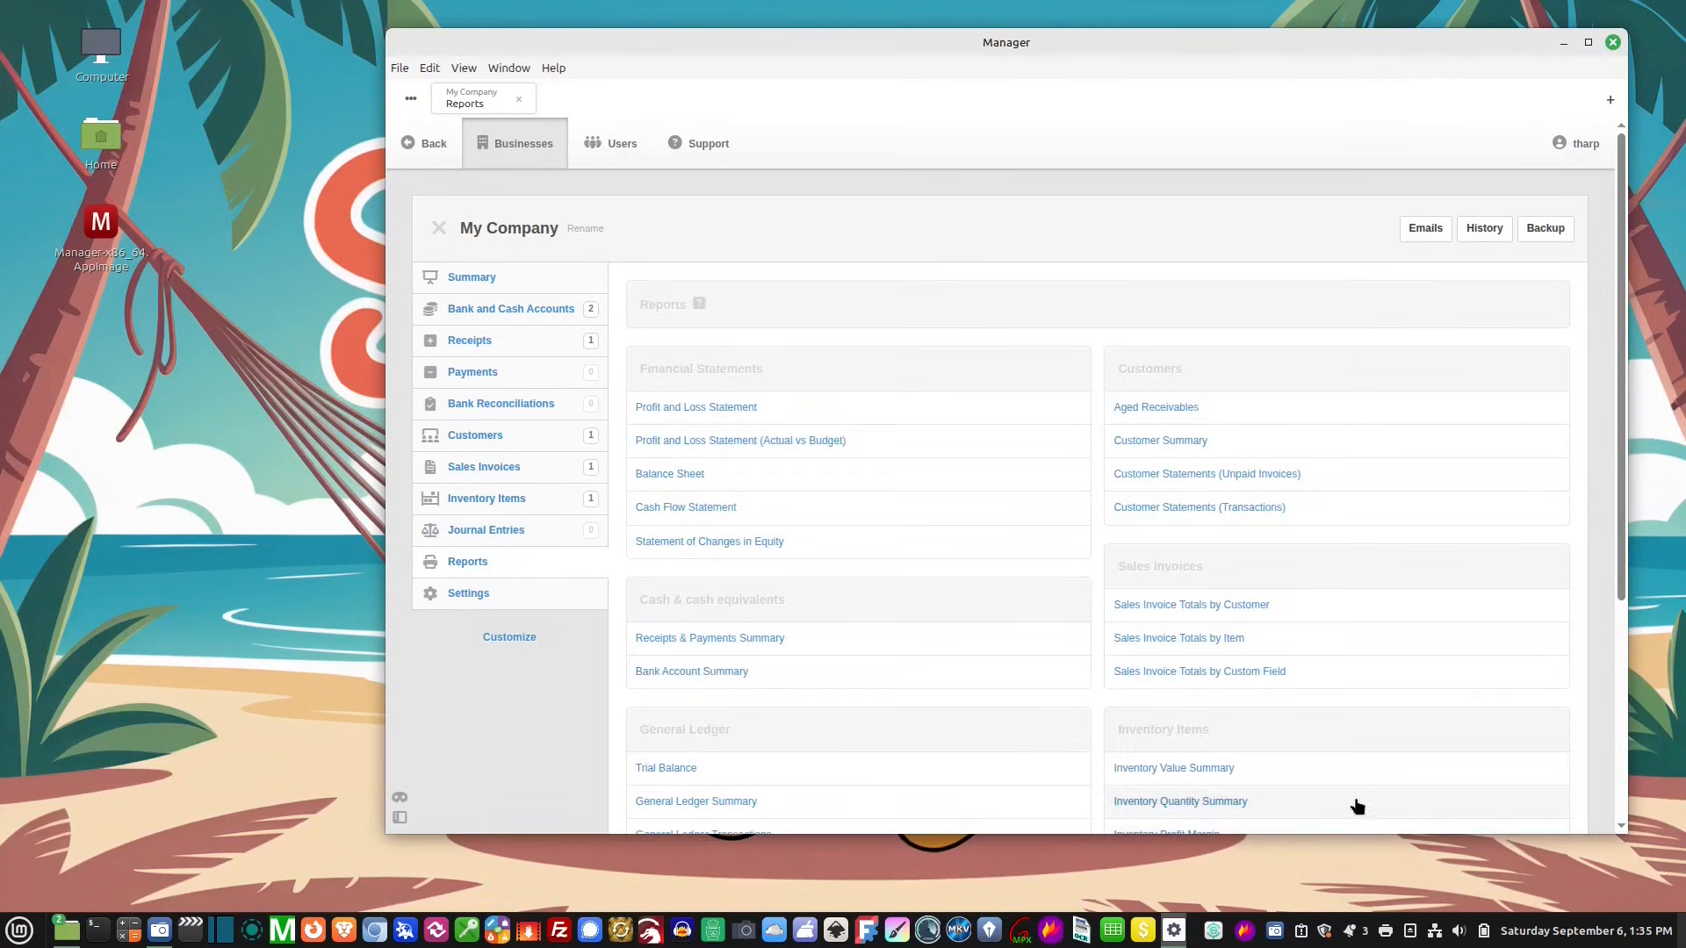
left_click(751, 409)
left_click(1140, 480)
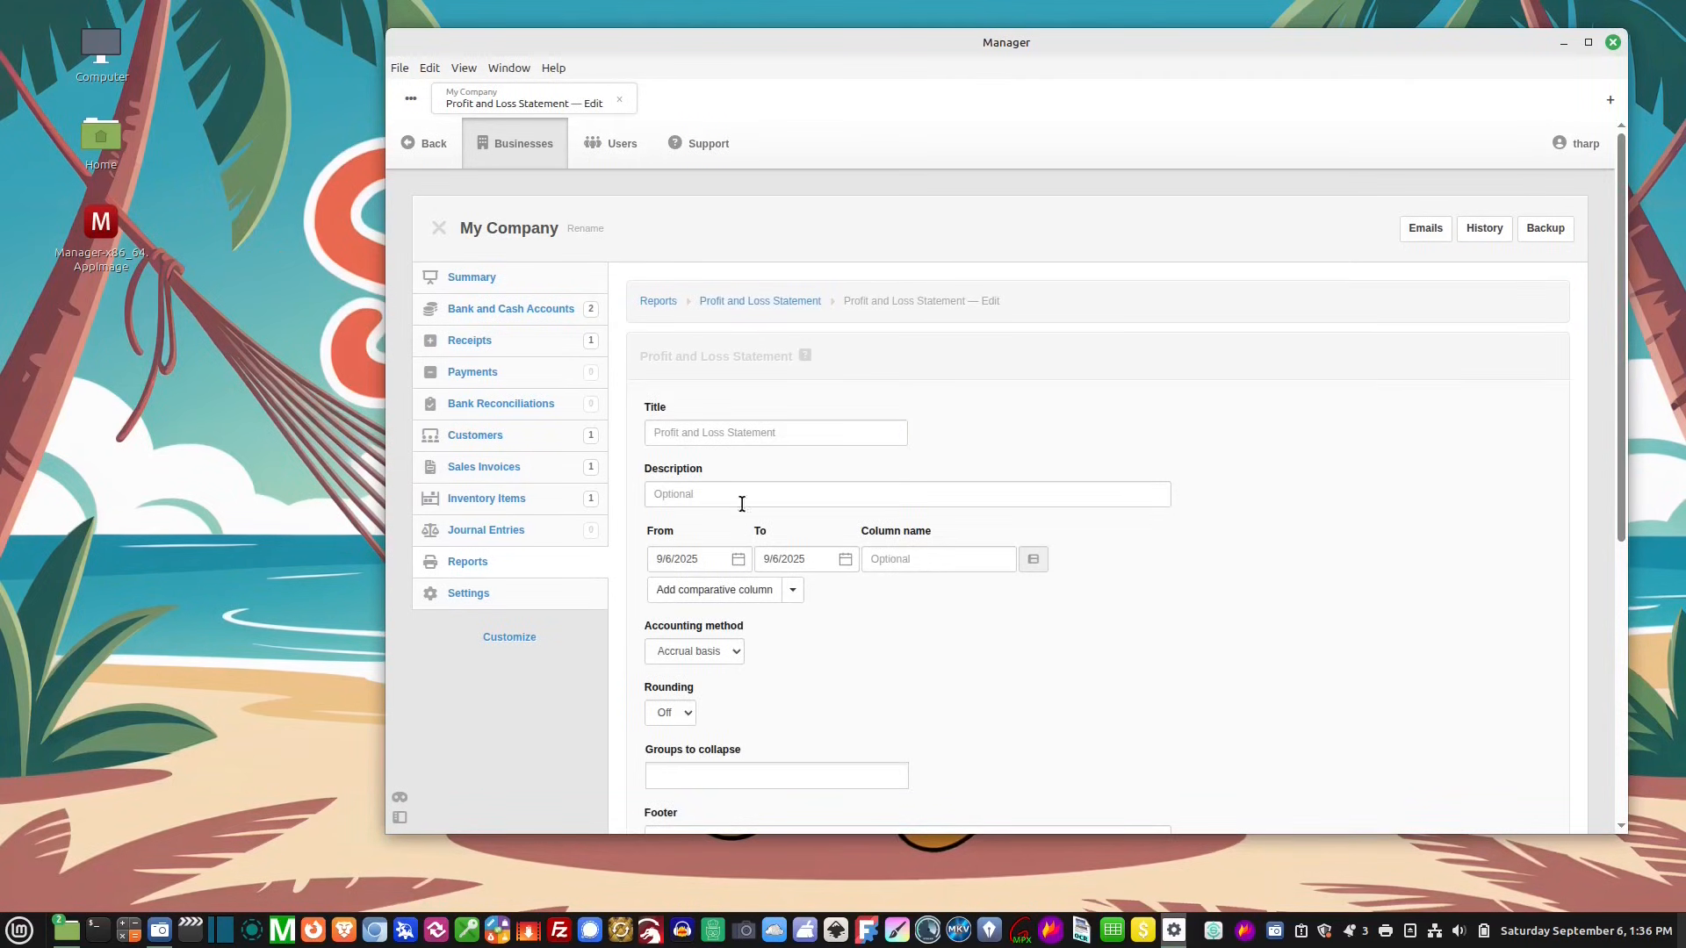
left_click(789, 564)
scroll(799, 616, "down", 3)
scroll(808, 624, "down", 4)
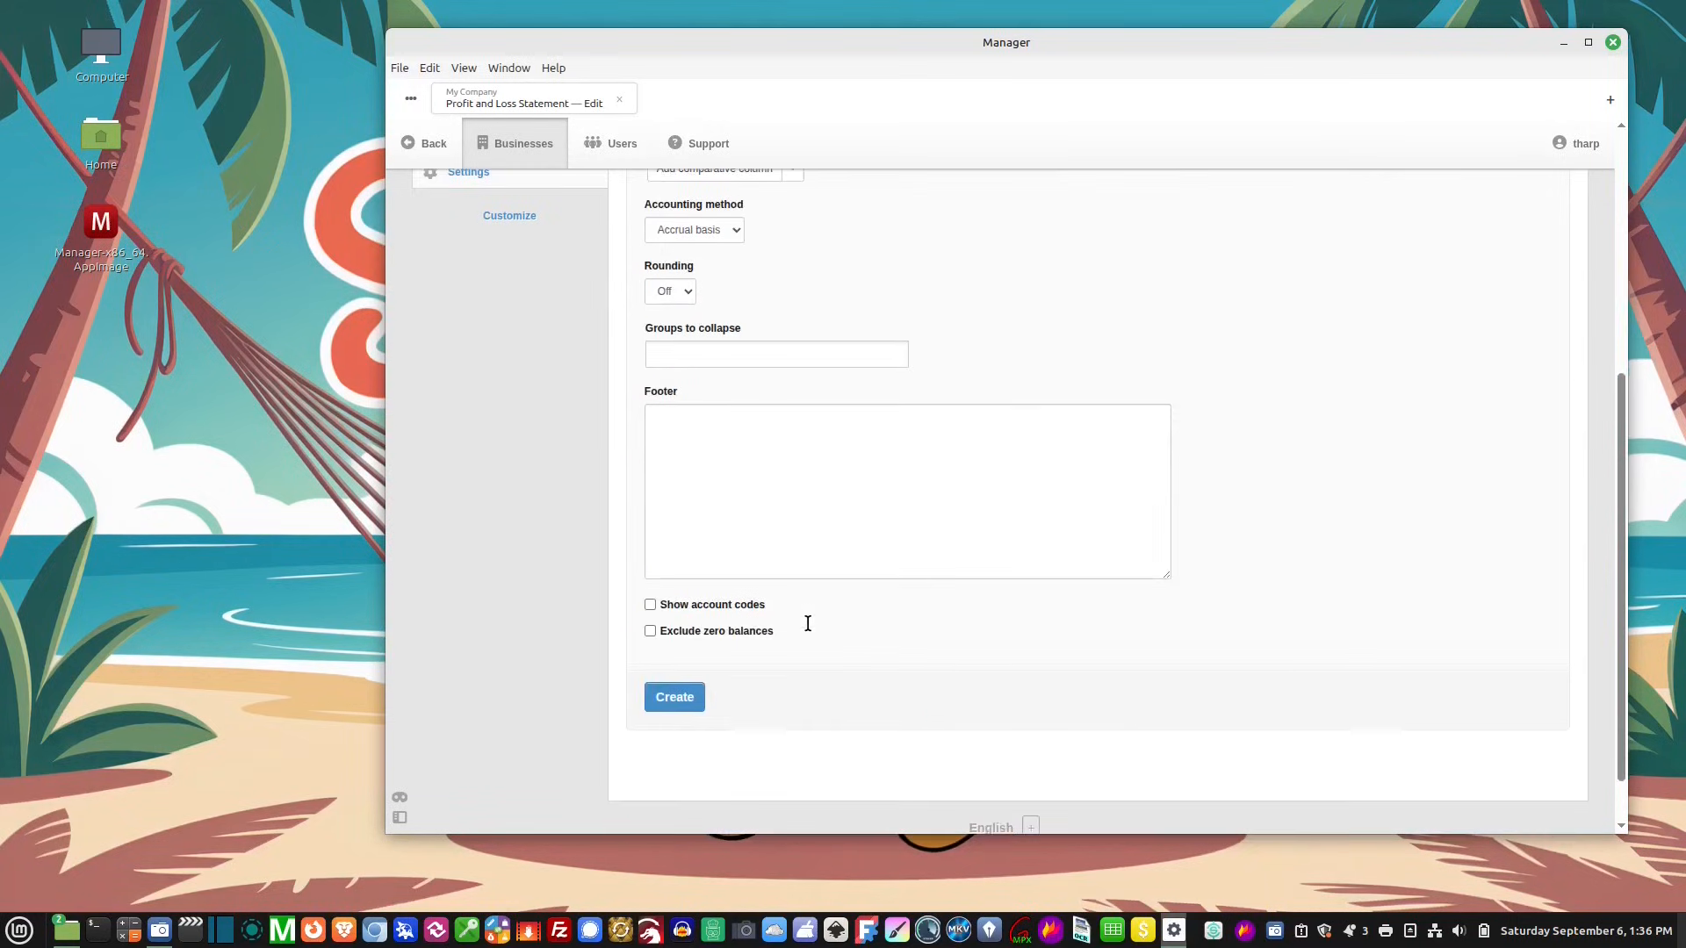
left_click(713, 633)
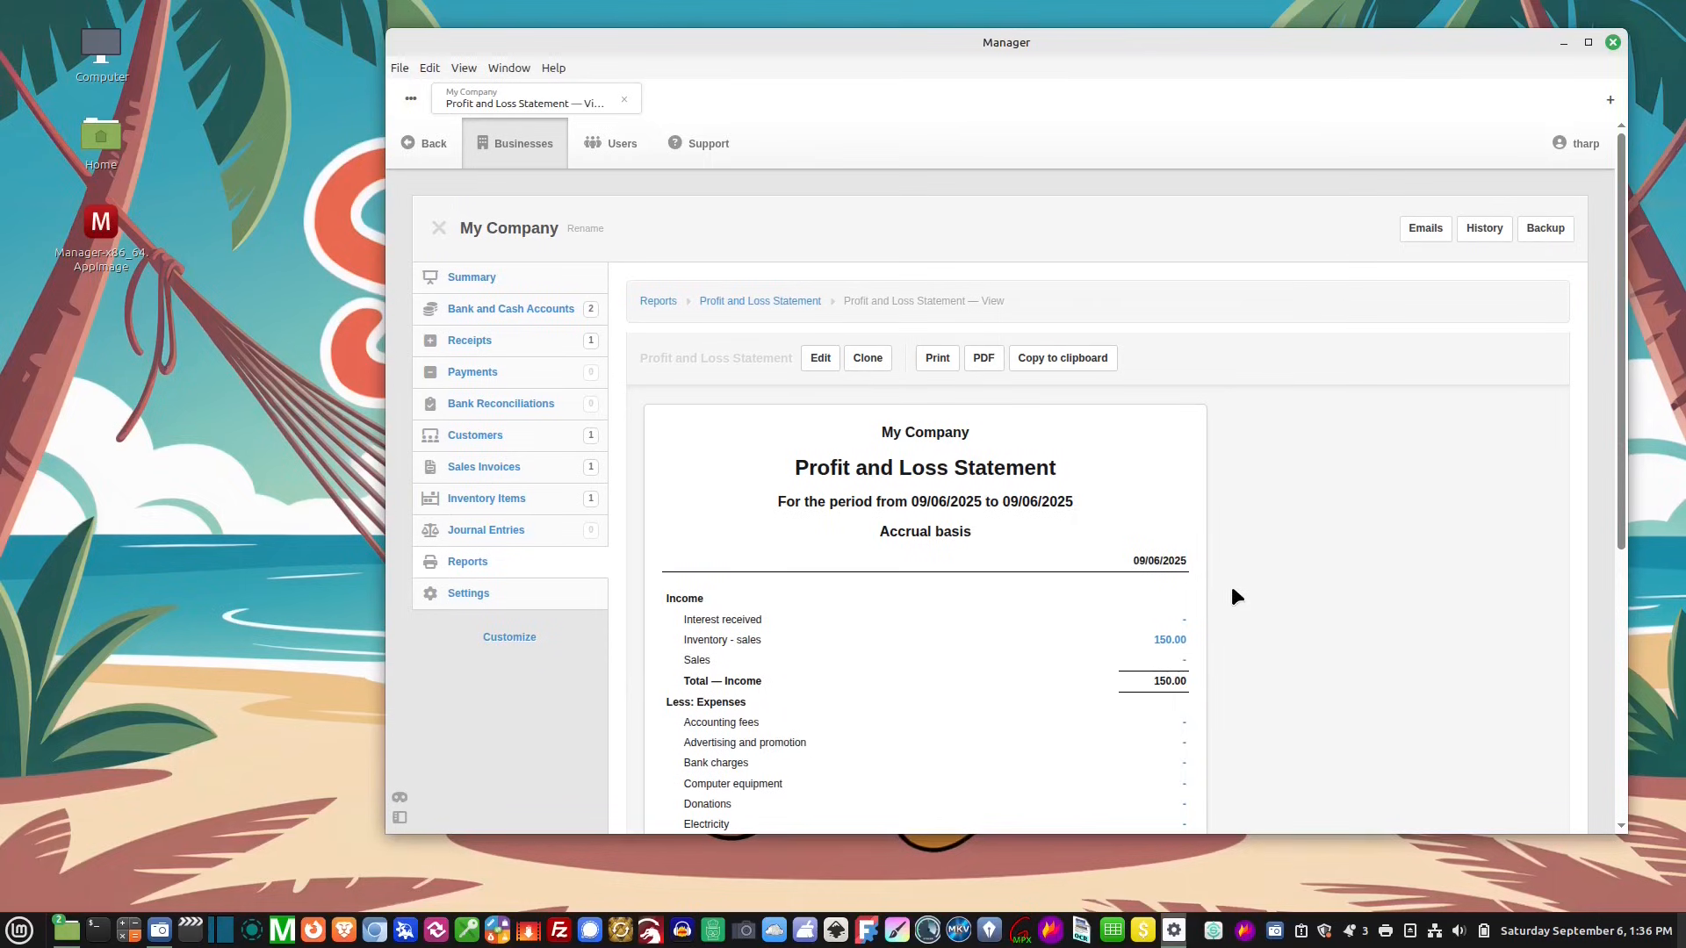
Review the Profit and Loss Statement down to the net profit and examine the Inventory - sales amount
scroll(1234, 547, "down", 3)
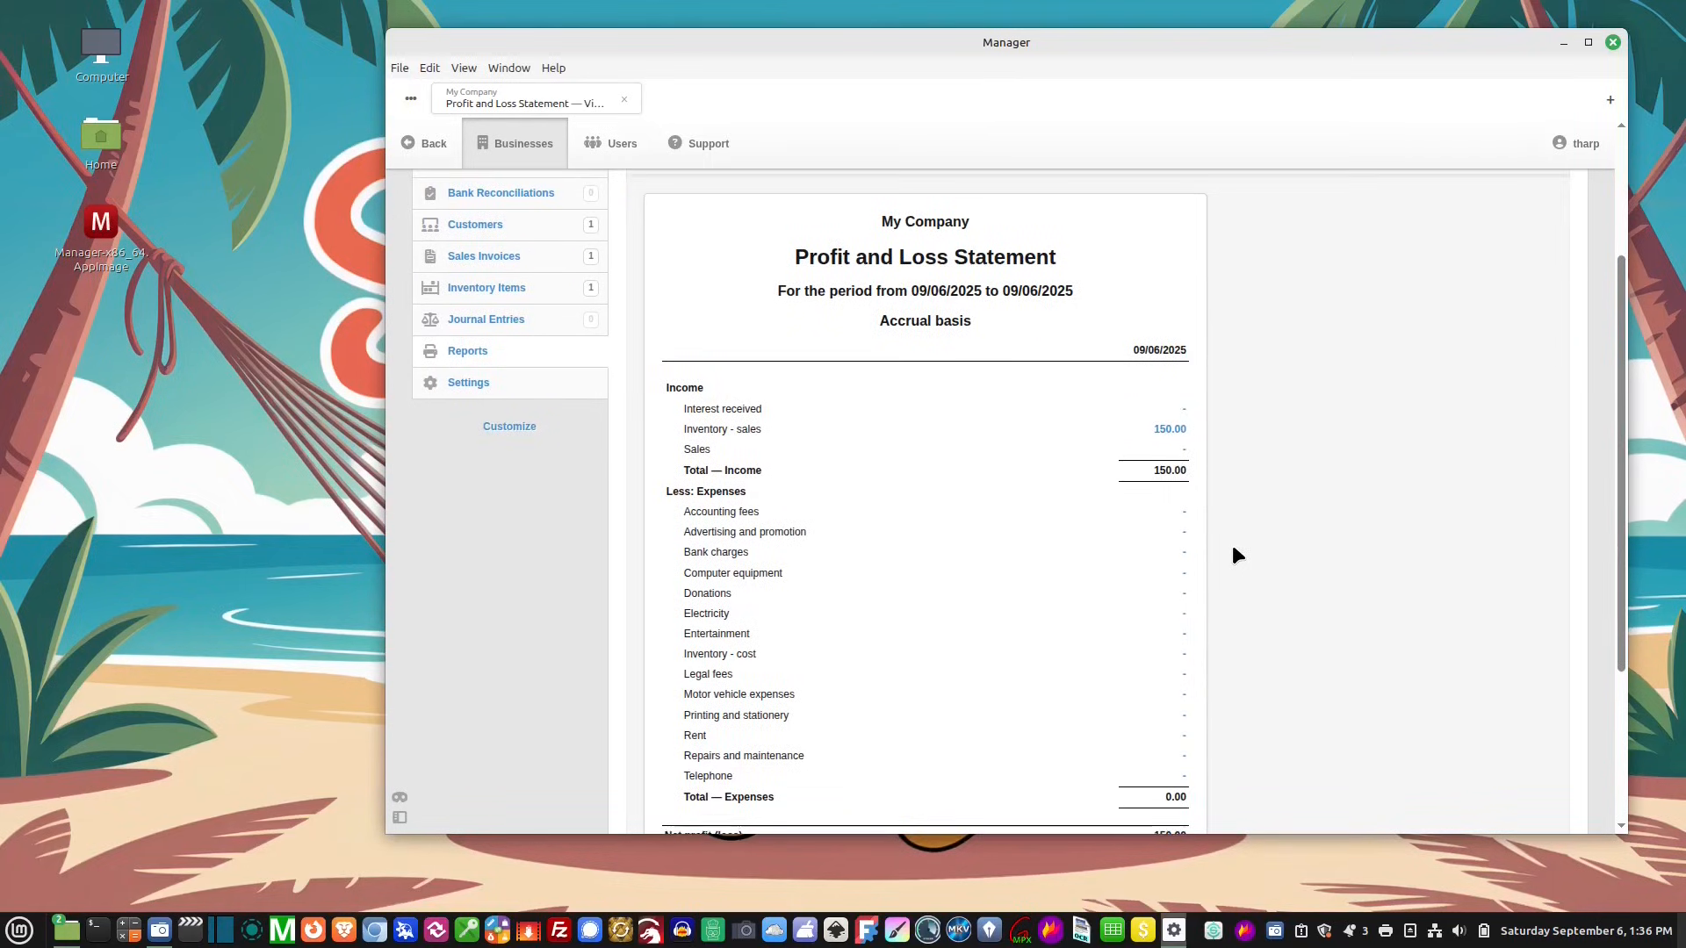
scroll(1217, 551, "down", 2)
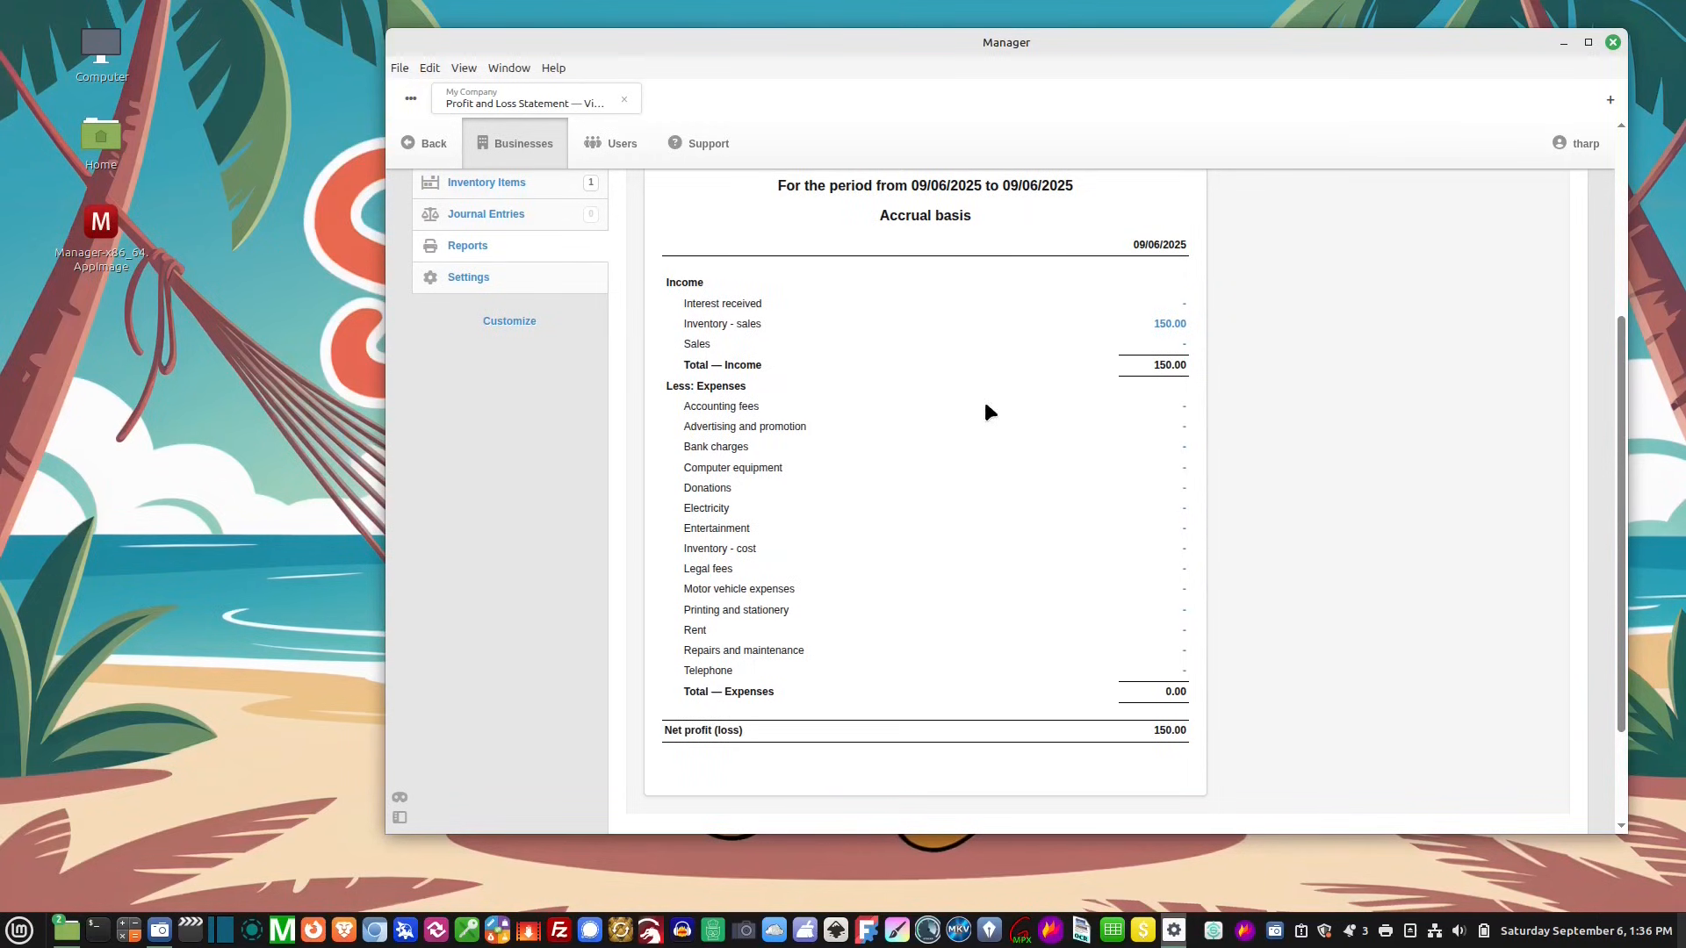
left_click(1168, 324)
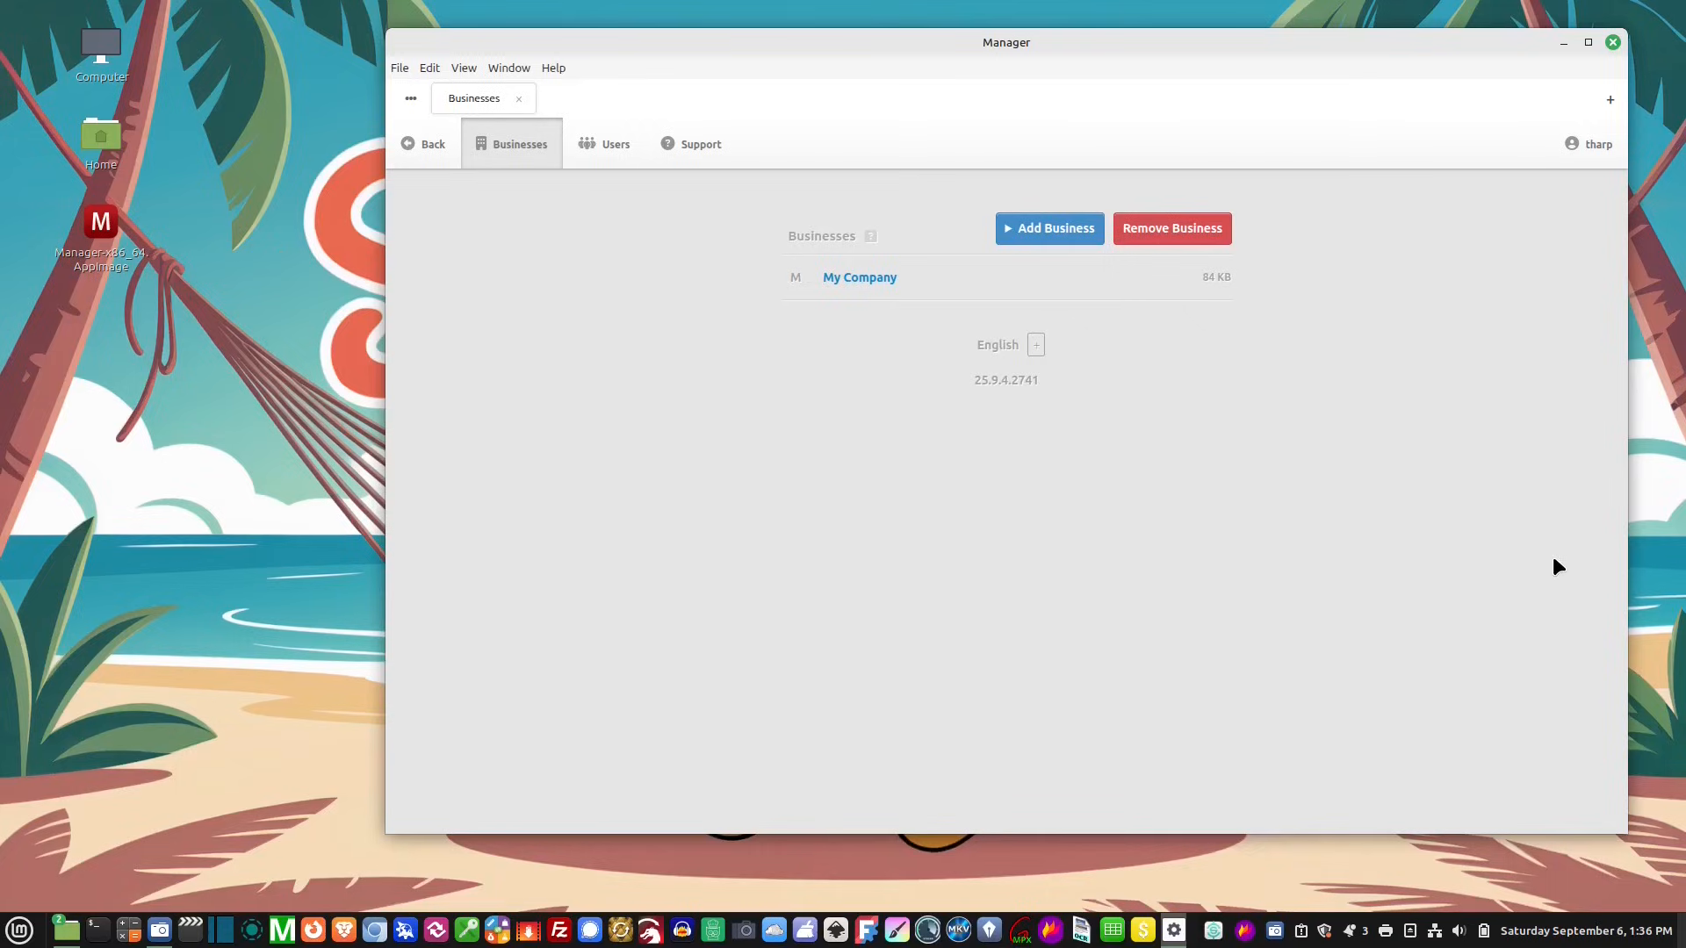
Open My Company and back it up as My Company.manager in the Company Backup folder on the Desktop
left_click(885, 278)
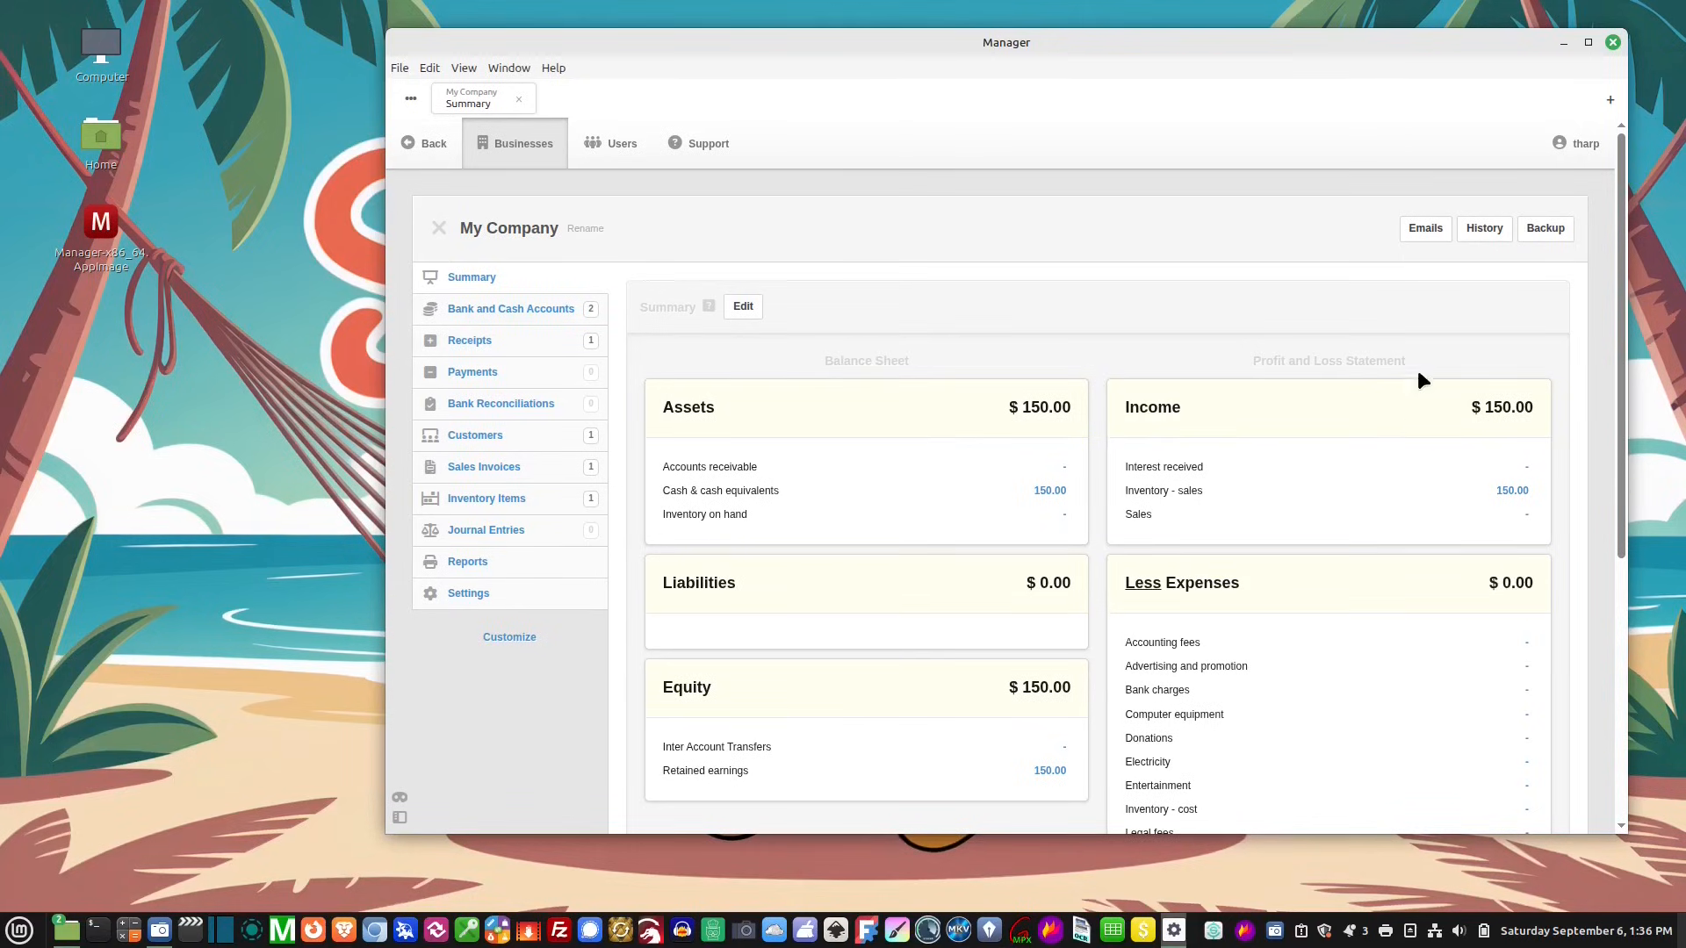
left_click(1552, 234)
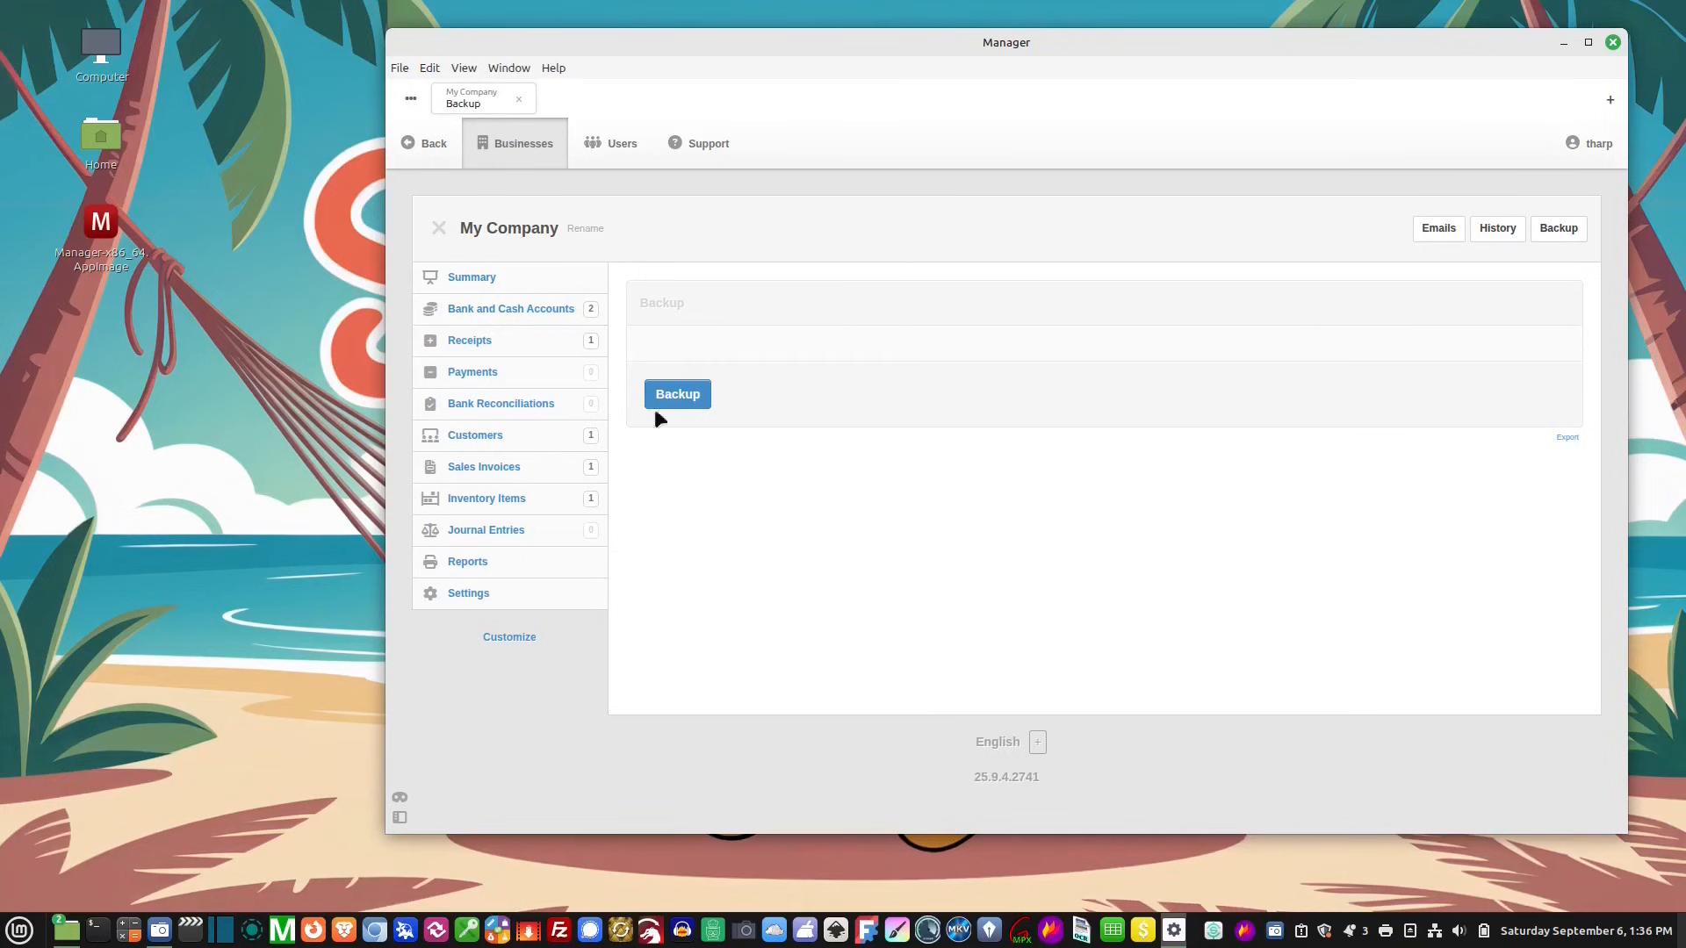
left_click(687, 396)
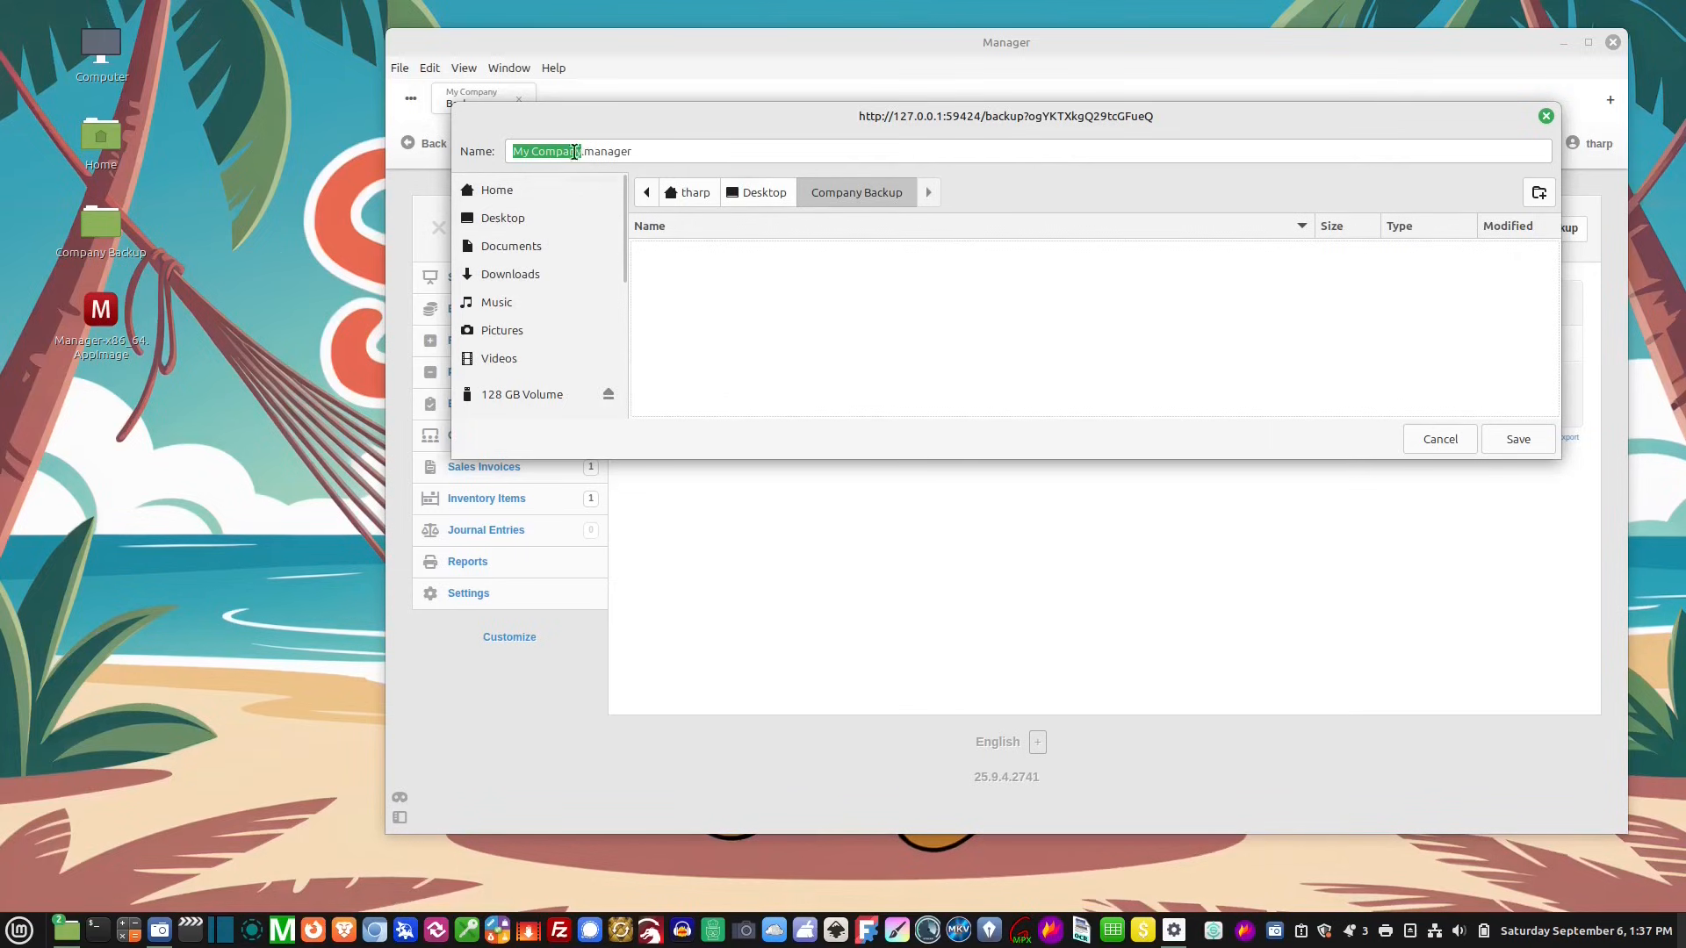
left_click(1519, 439)
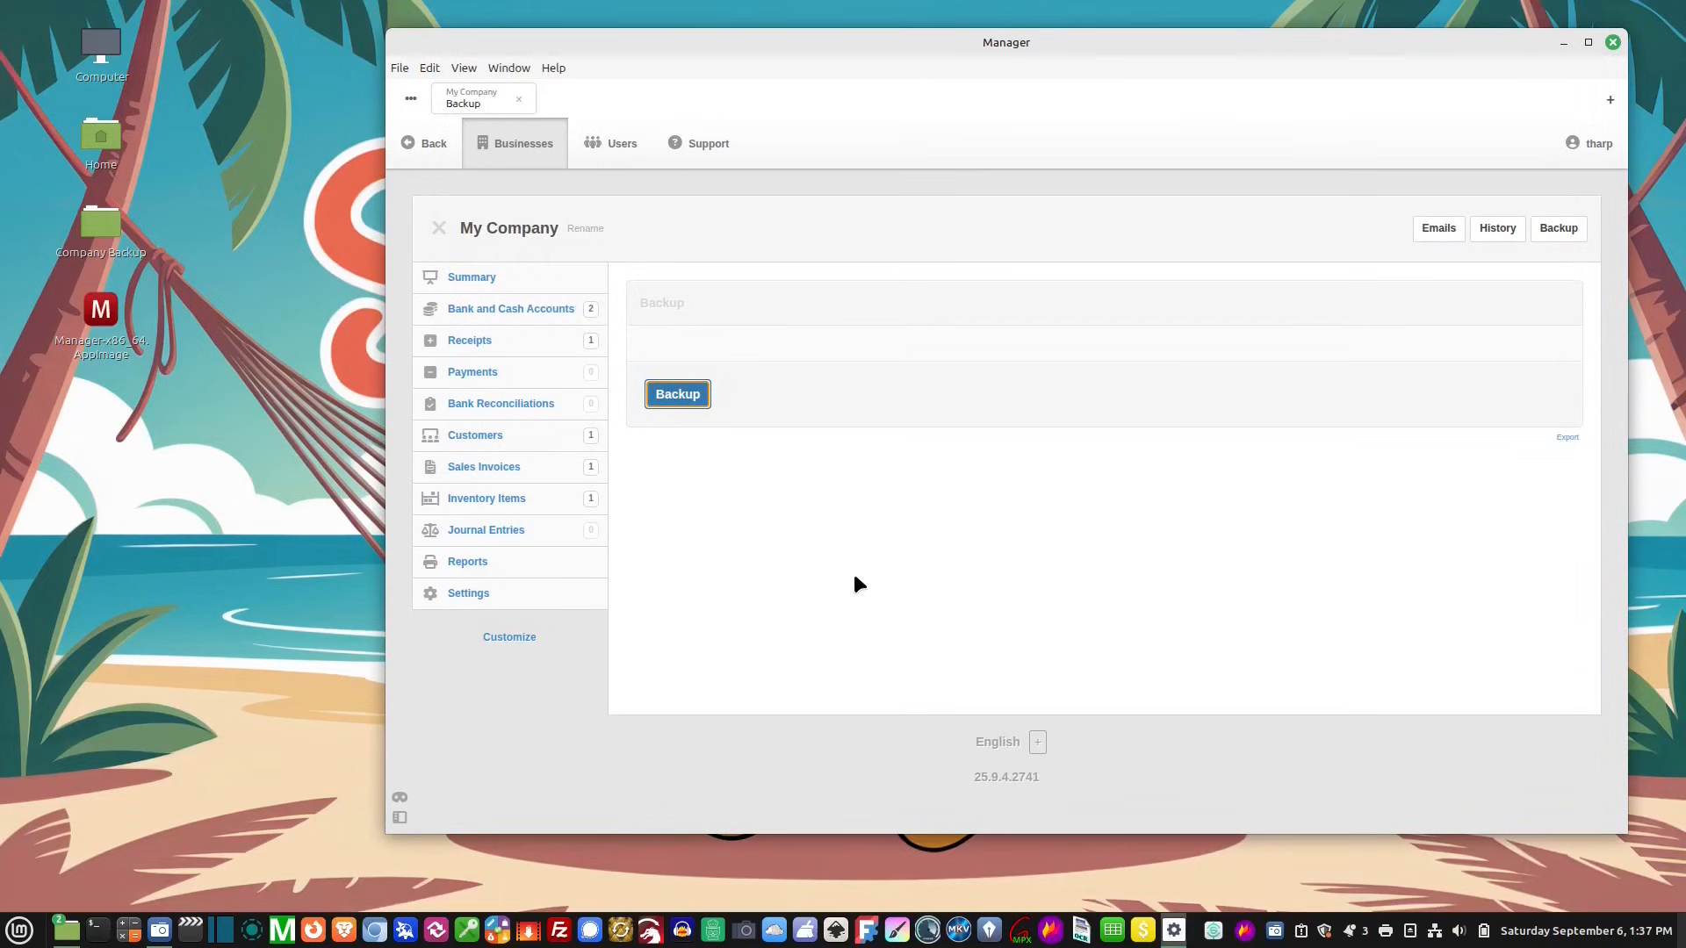
Close the business, import My Company.manager from the Company Backup folder as a second business, and open the imported copy
left_click(438, 227)
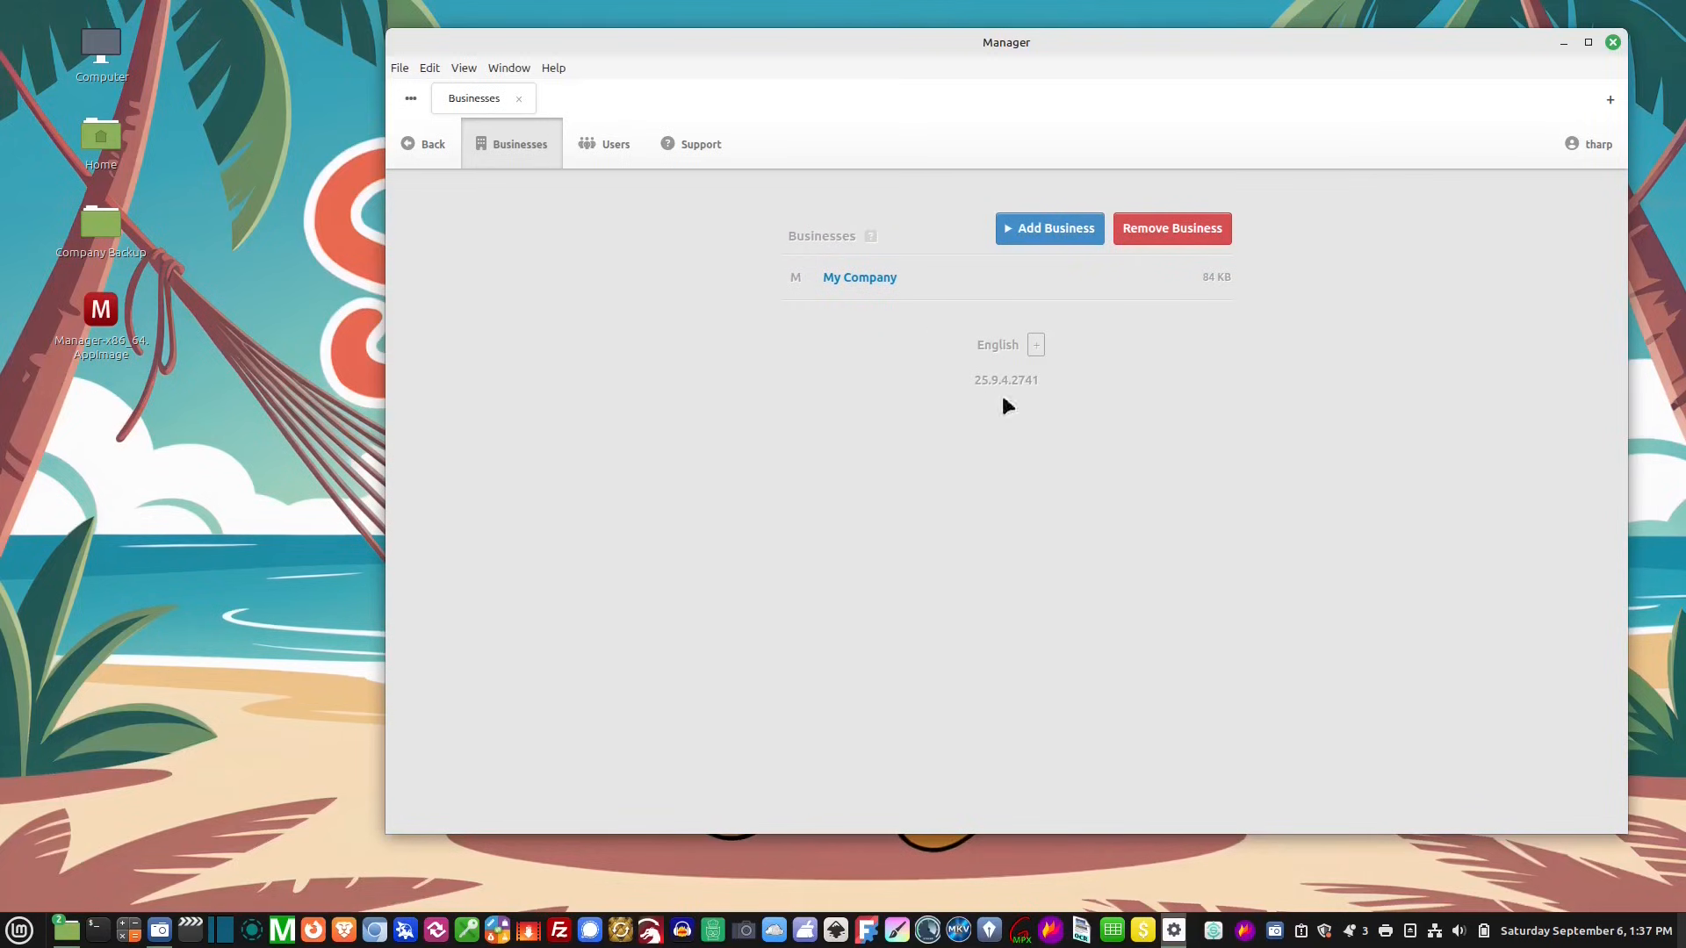
left_click(1075, 237)
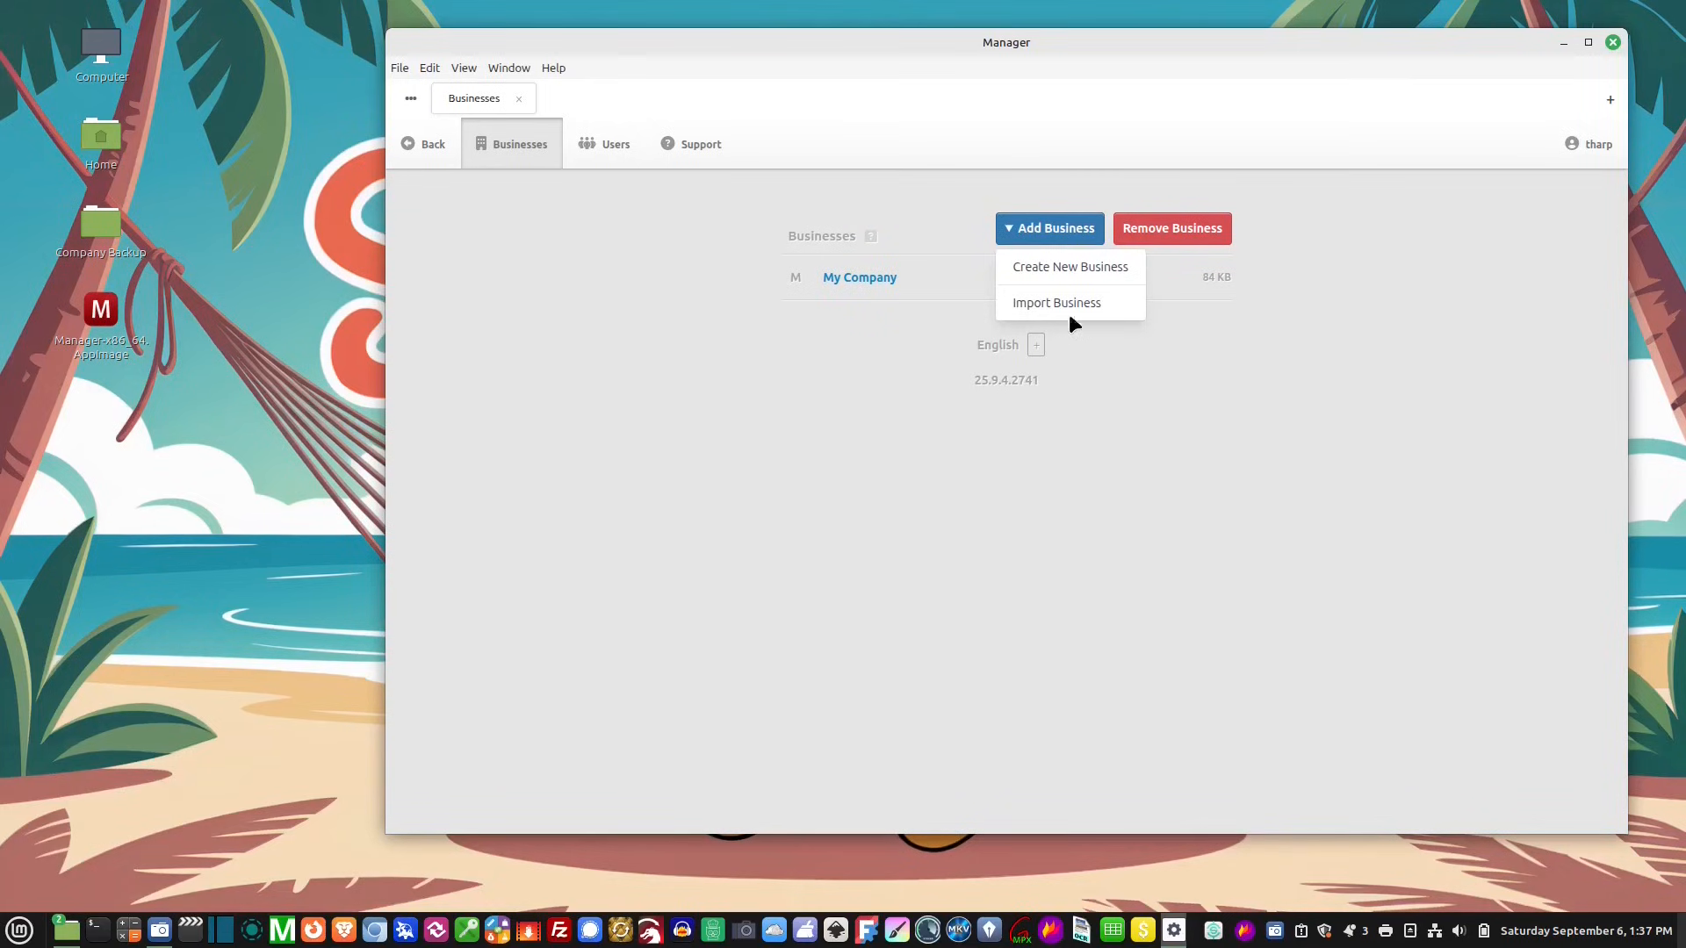
left_click(1062, 304)
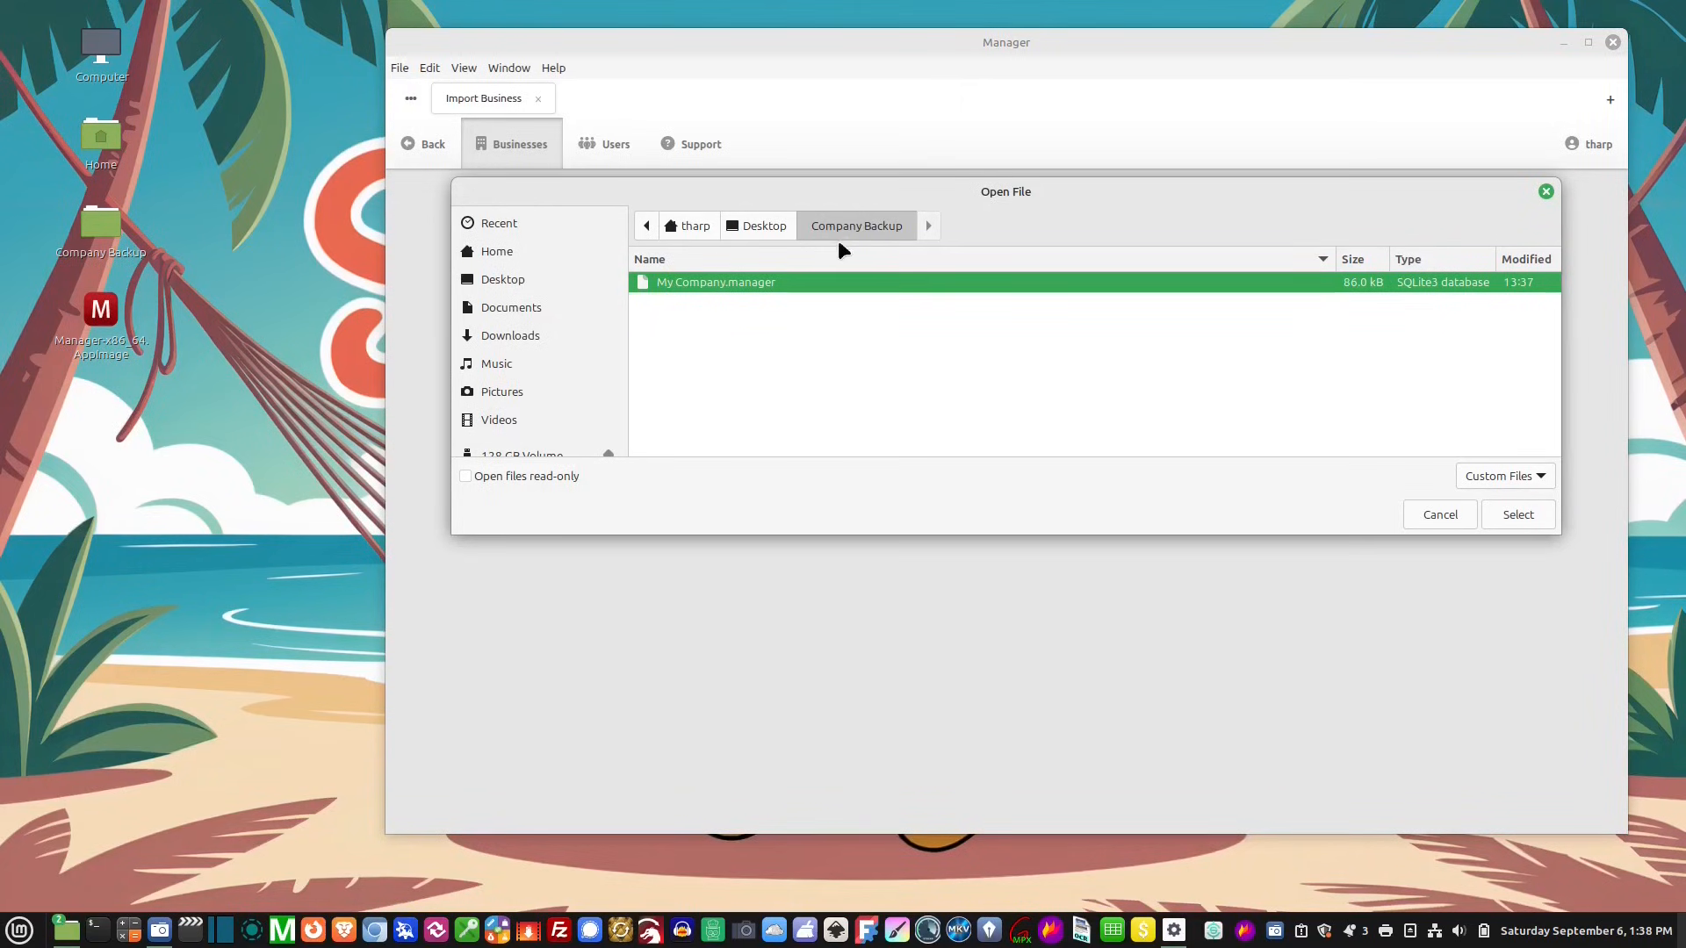
double_click(731, 281)
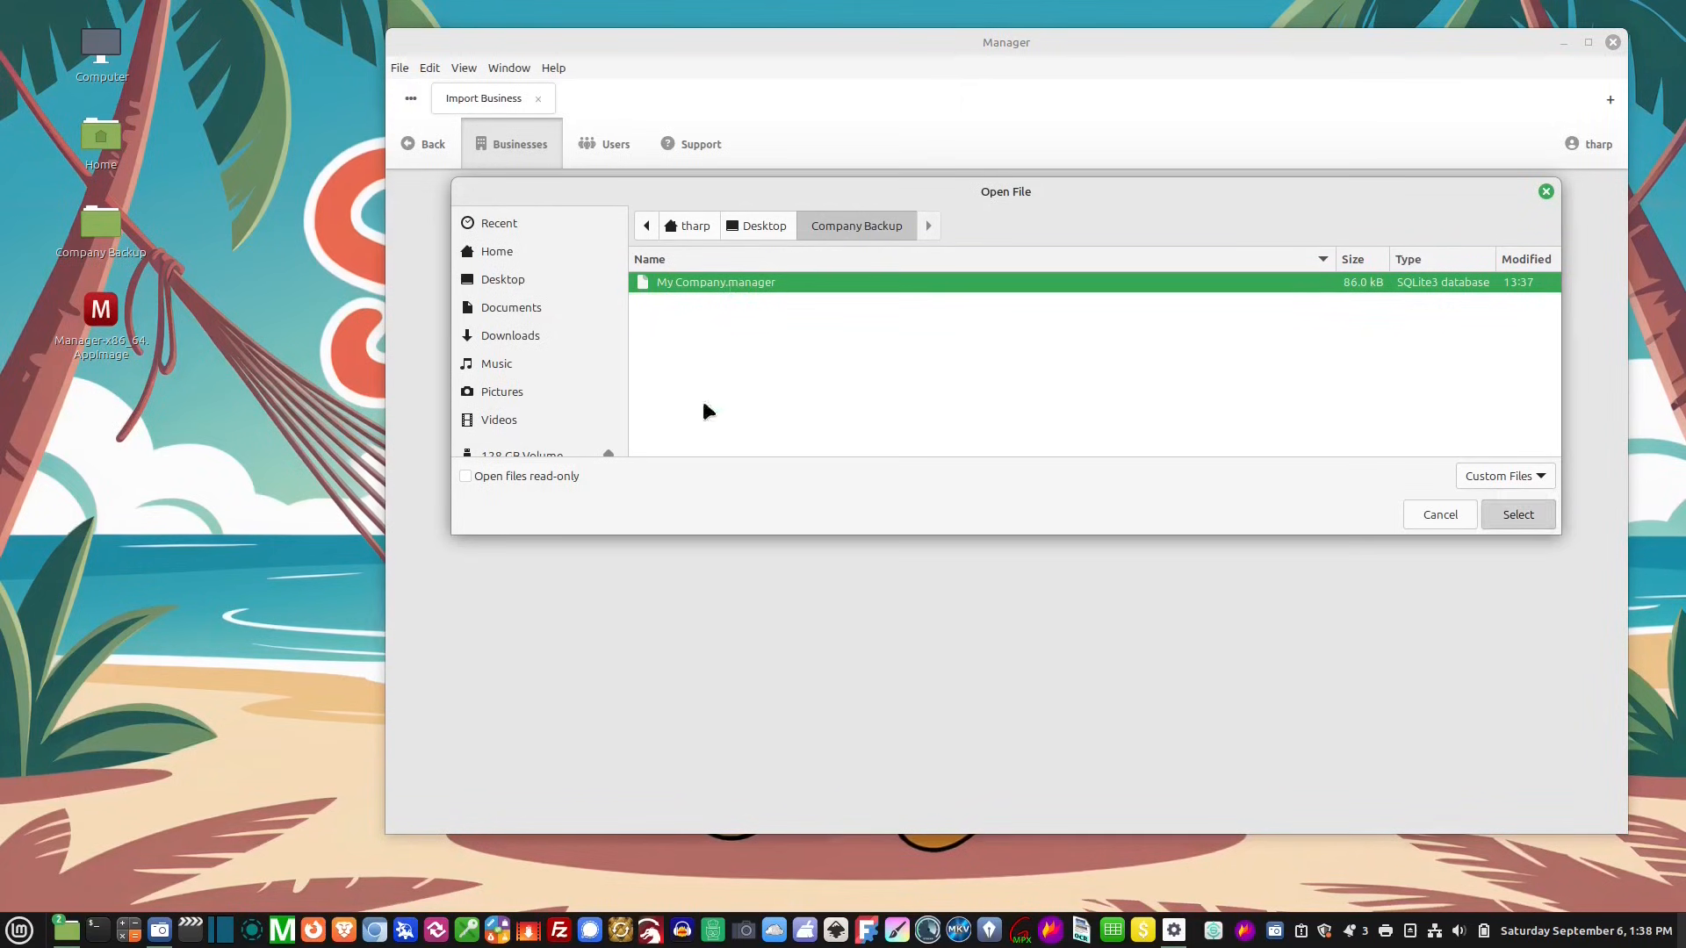
left_click(907, 368)
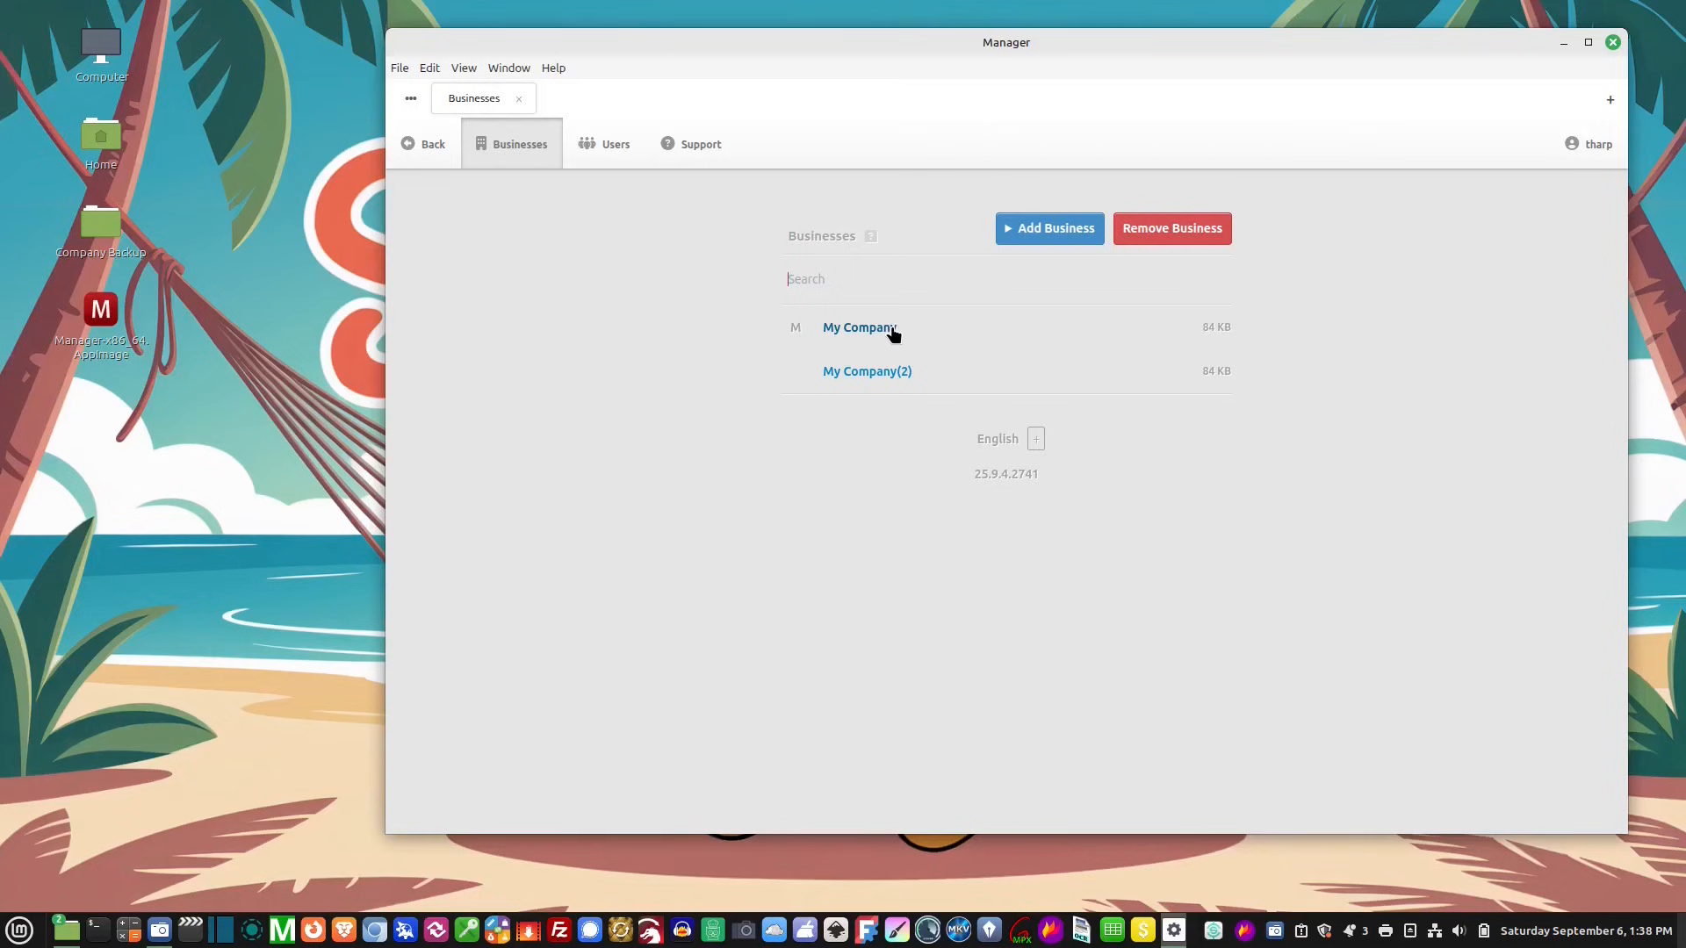
left_click(895, 381)
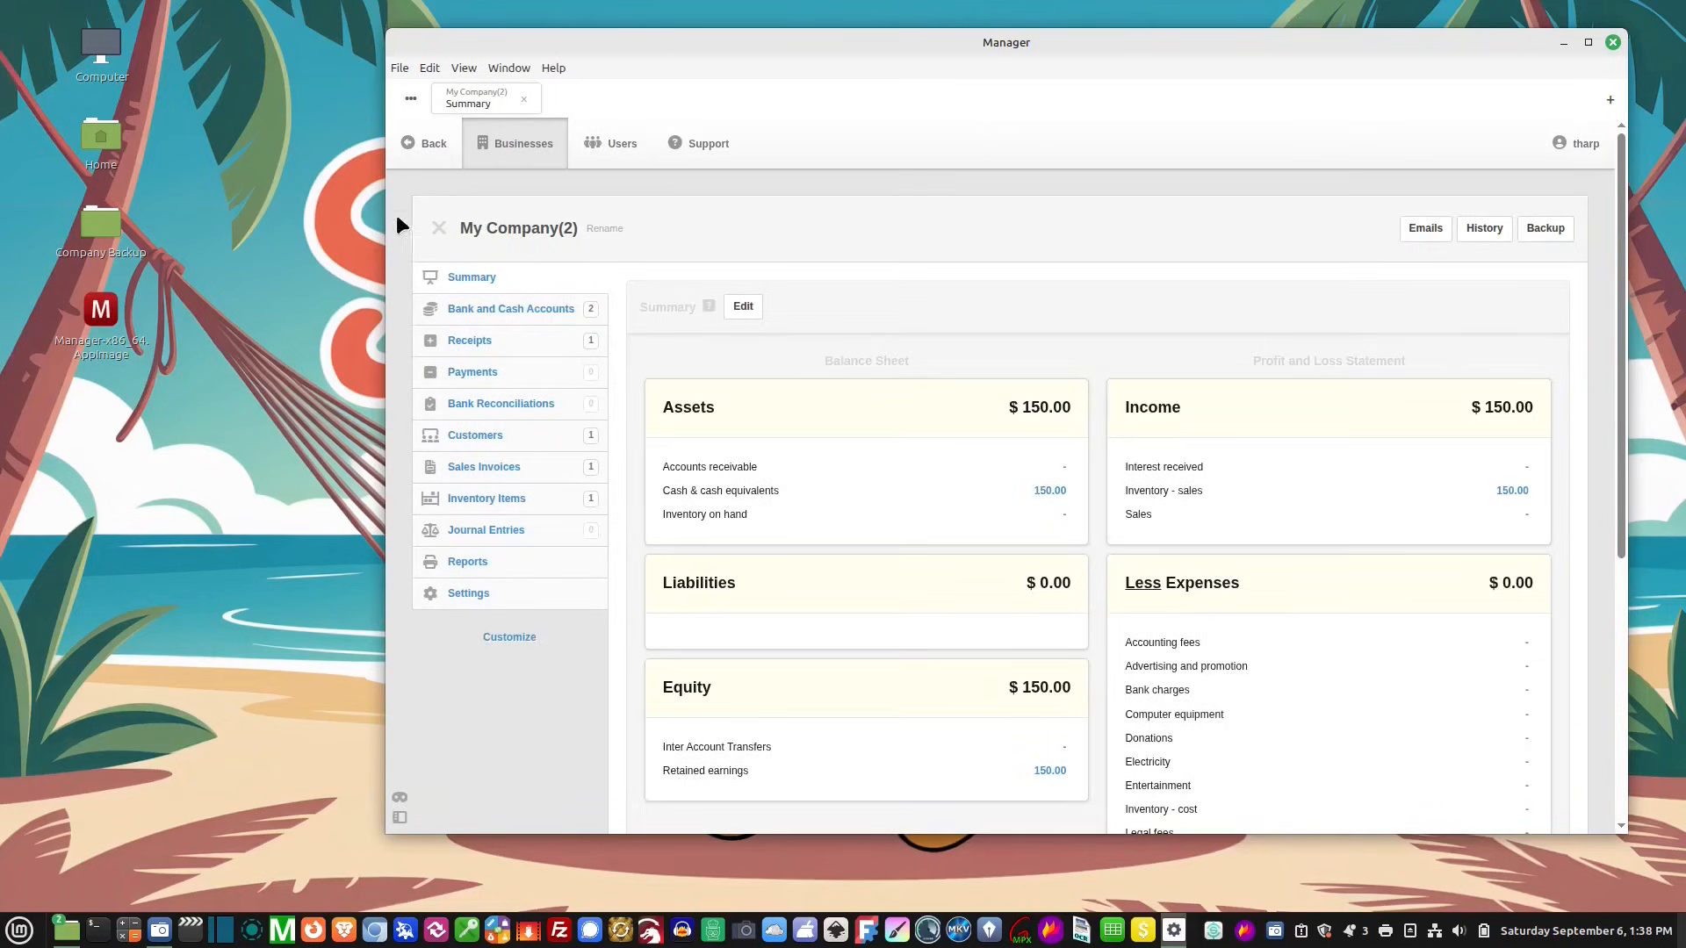
Return to the business list and remove the imported My Company(2) business
left_click(430, 148)
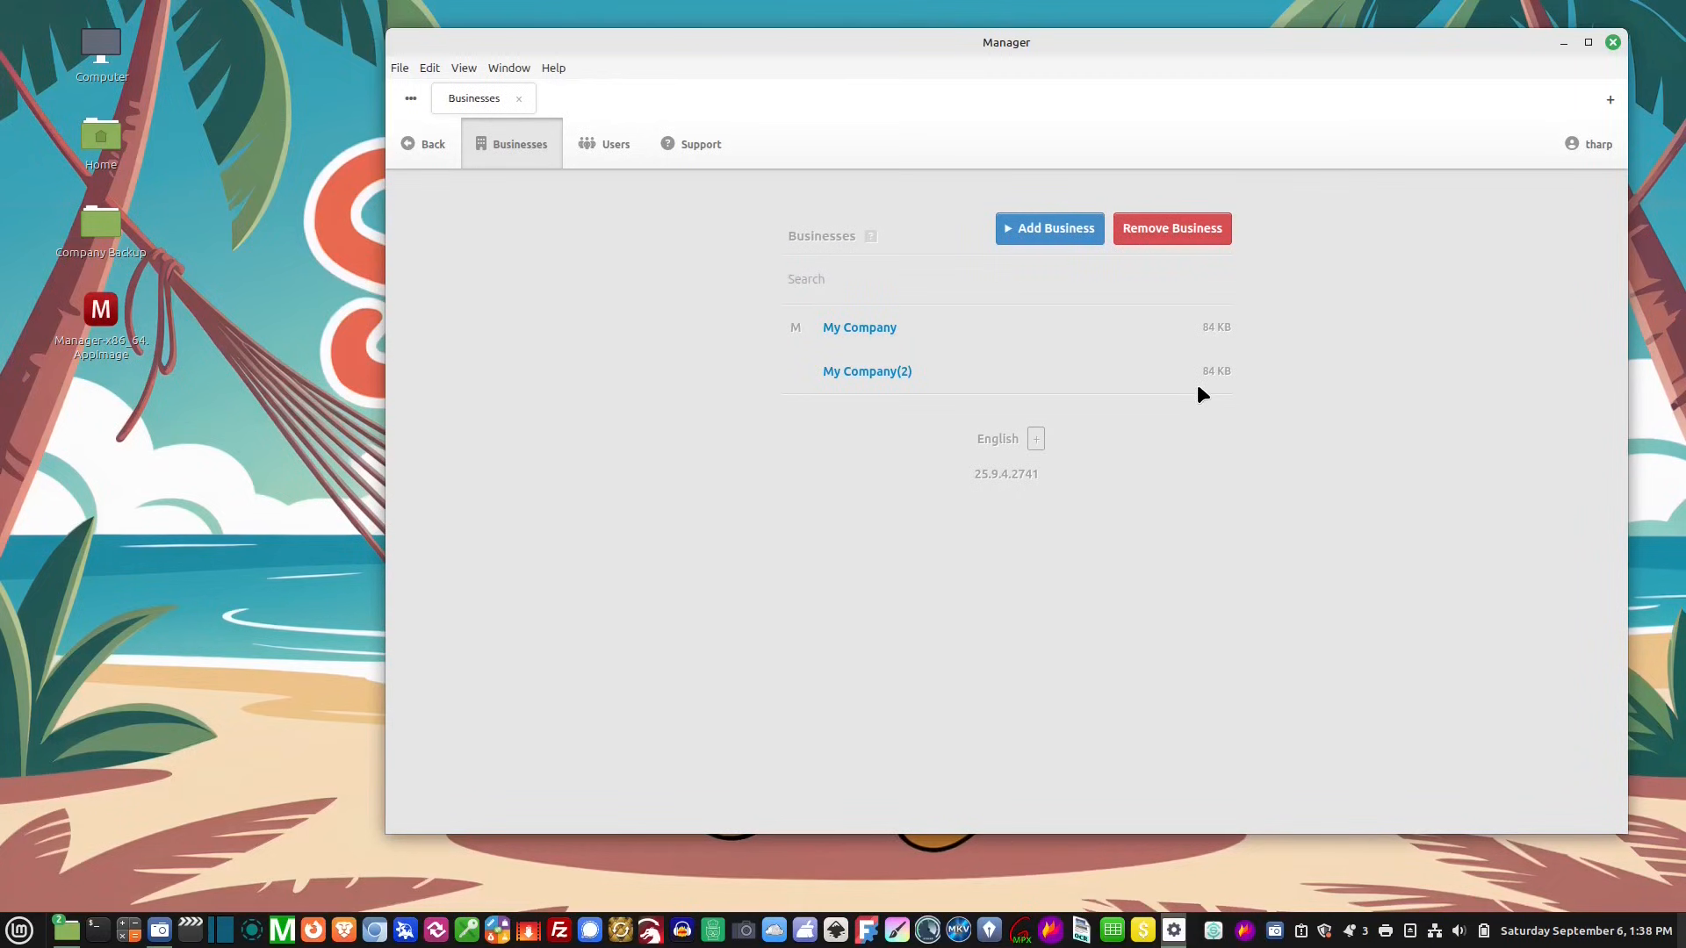
left_click(1196, 227)
left_click(924, 319)
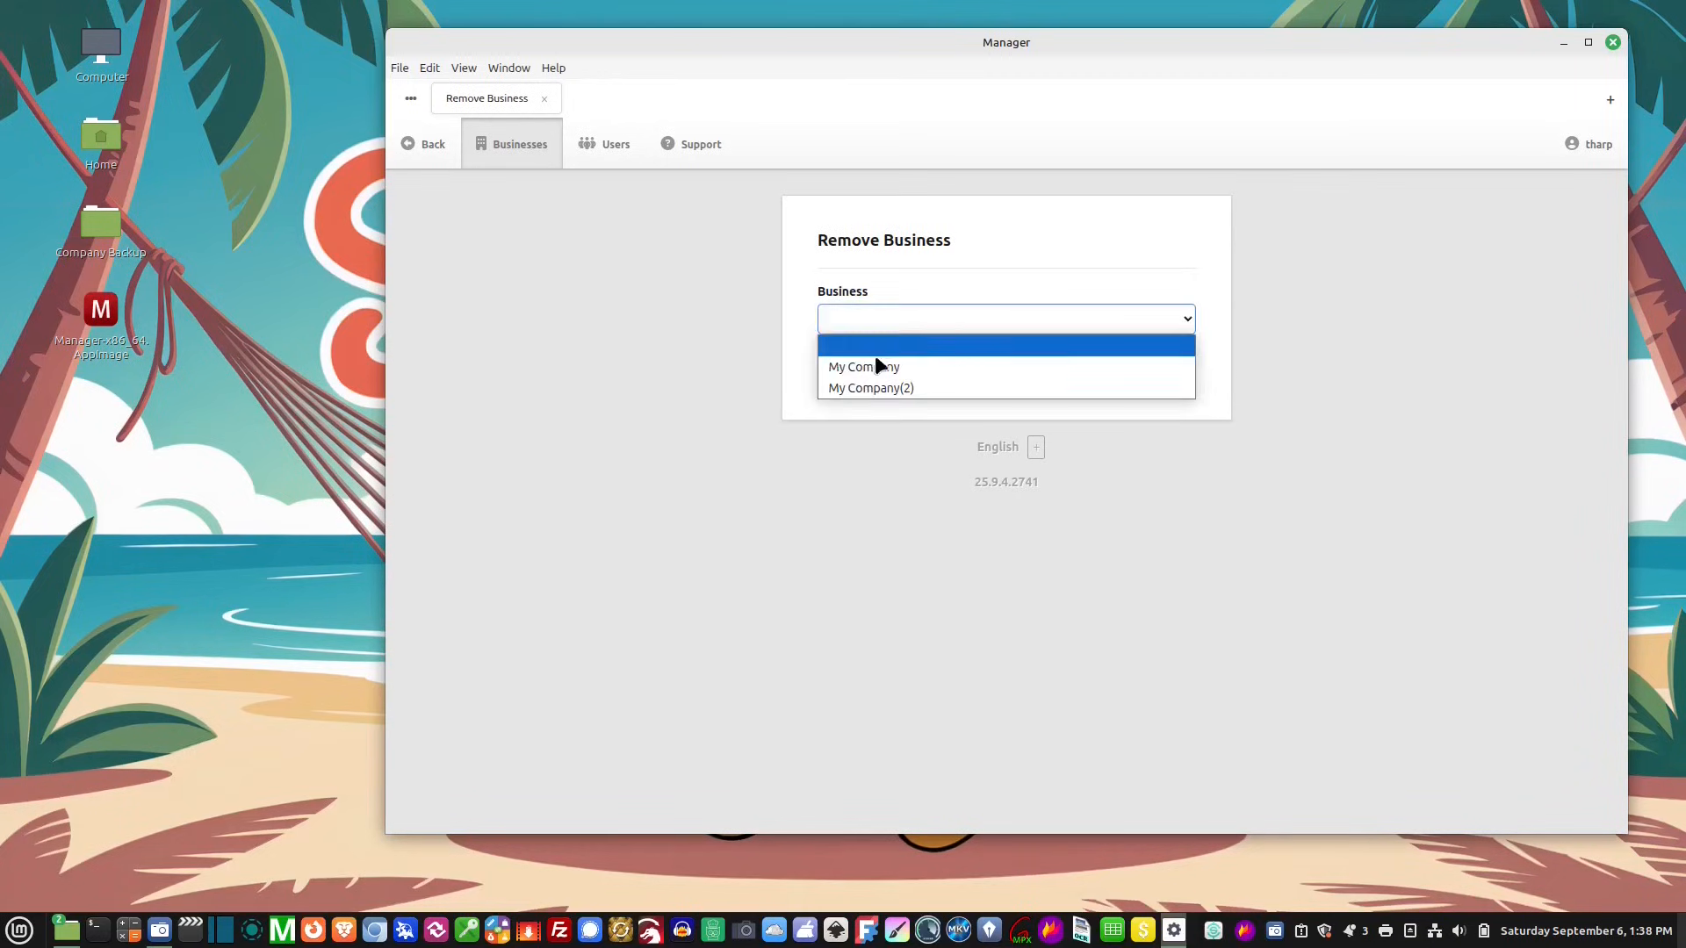
left_click(876, 384)
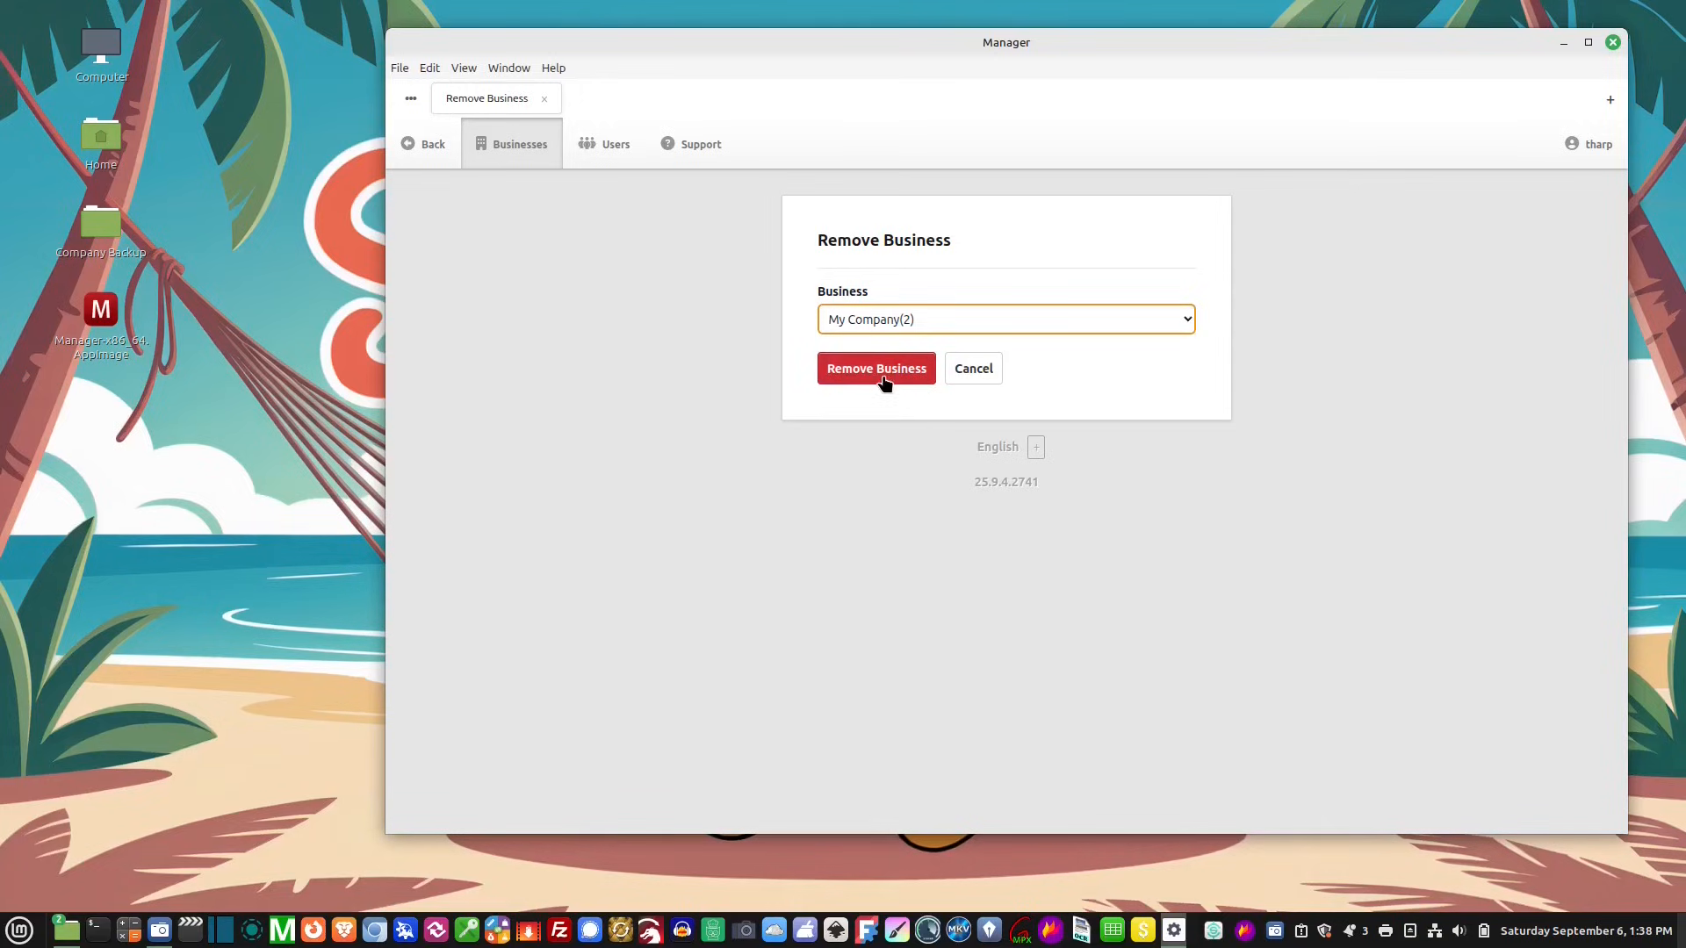
left_click(879, 378)
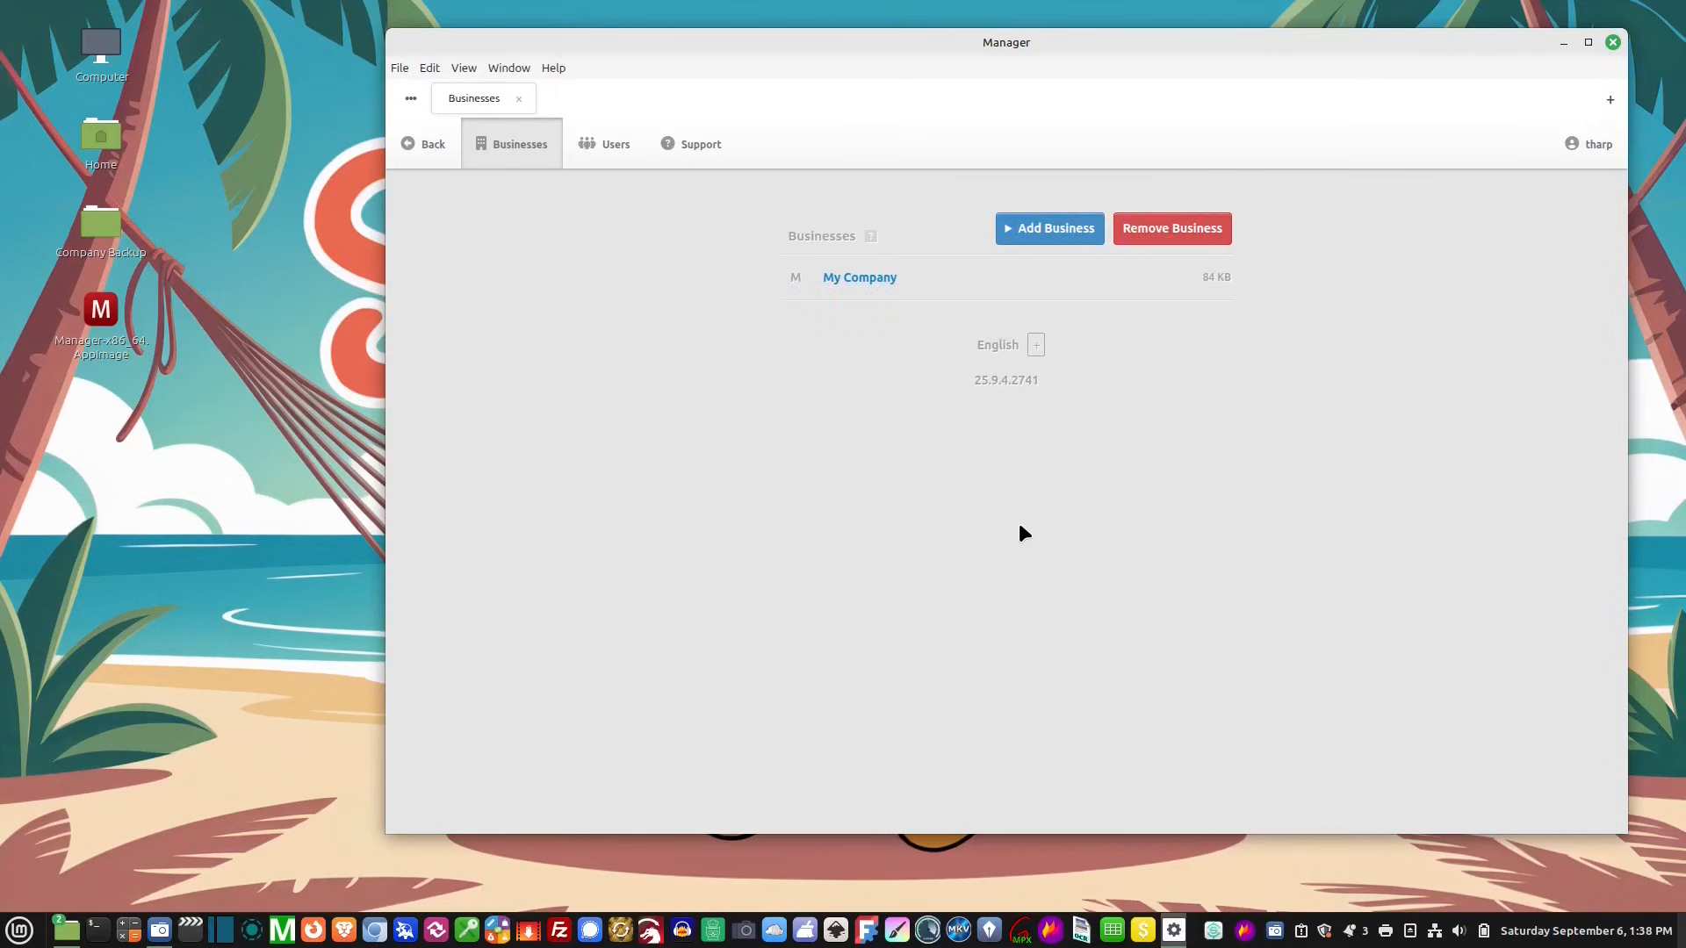